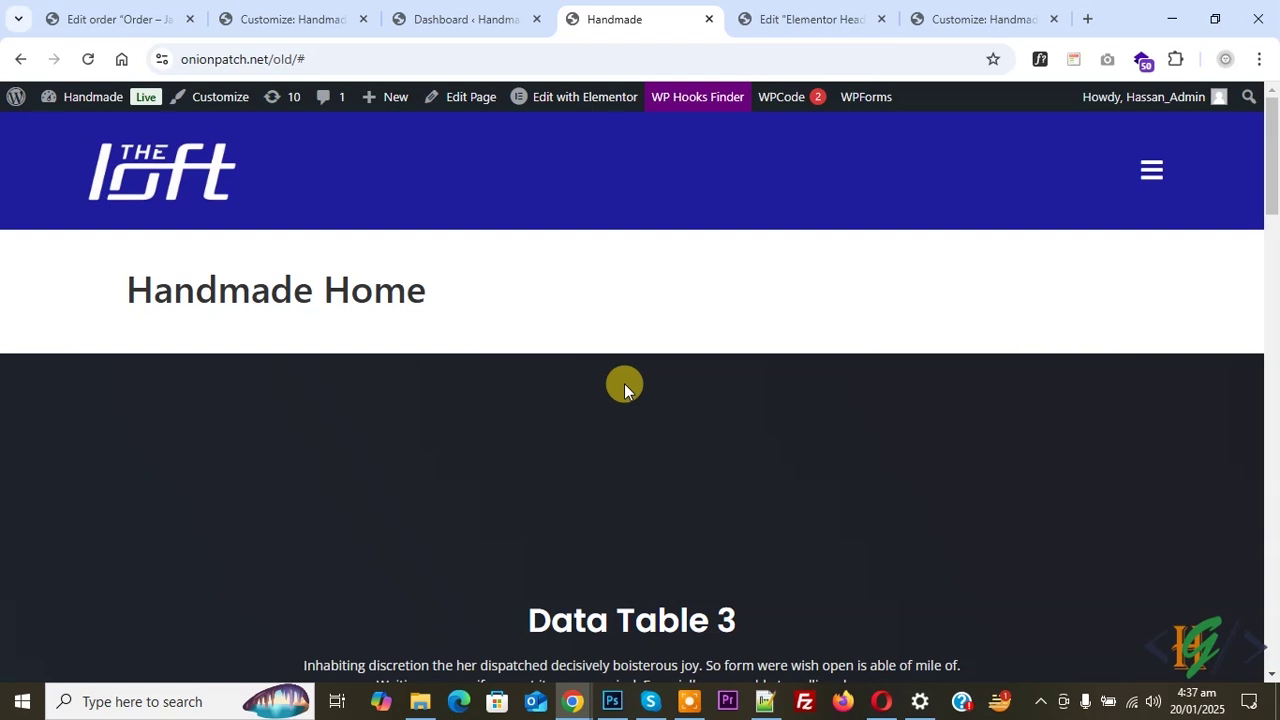
# - Switch to the WordPress admin Dashboard and reveal the Templates submenu in the sidebar
pyautogui.click(500, 18)
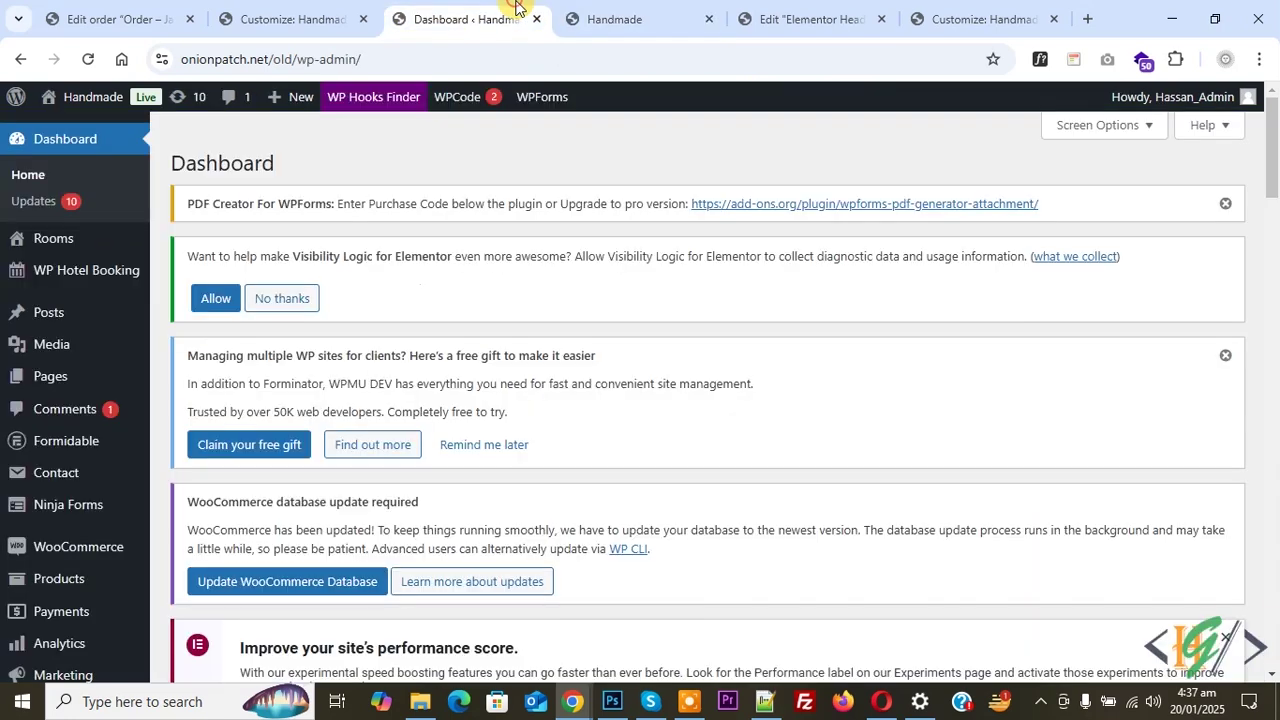
pyautogui.scroll(-4, 484, 180)
pyautogui.moveTo(165, 405)
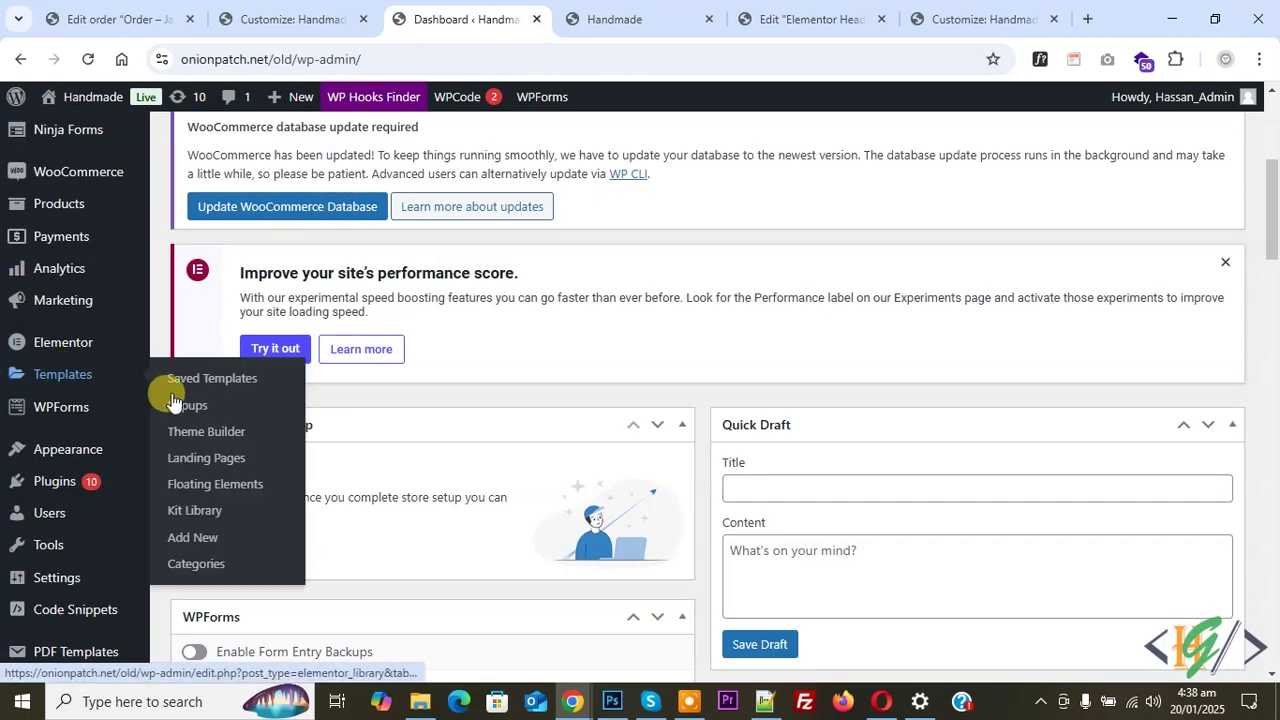
# - Create a new popup template named 'right-menu' and open it in the Elementor editor
pyautogui.click(182, 407)
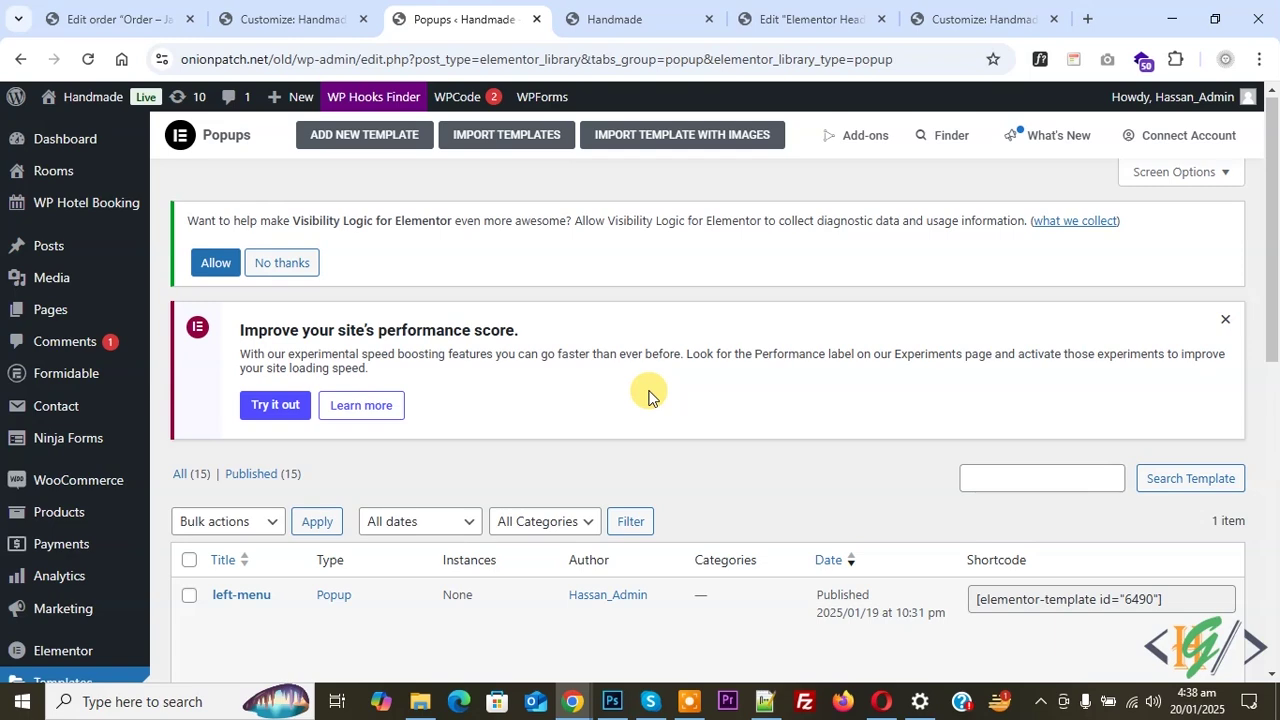
pyautogui.click(379, 148)
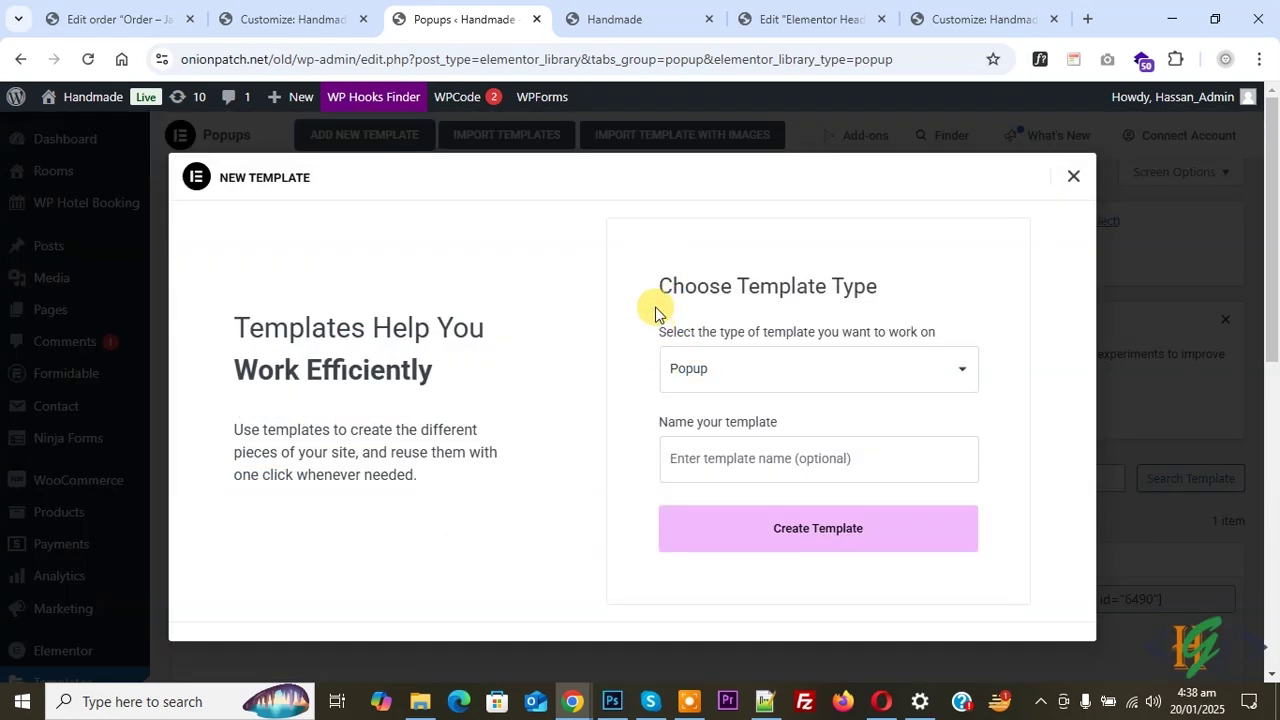
pyautogui.click(714, 453)
pyautogui.write('right-menu')
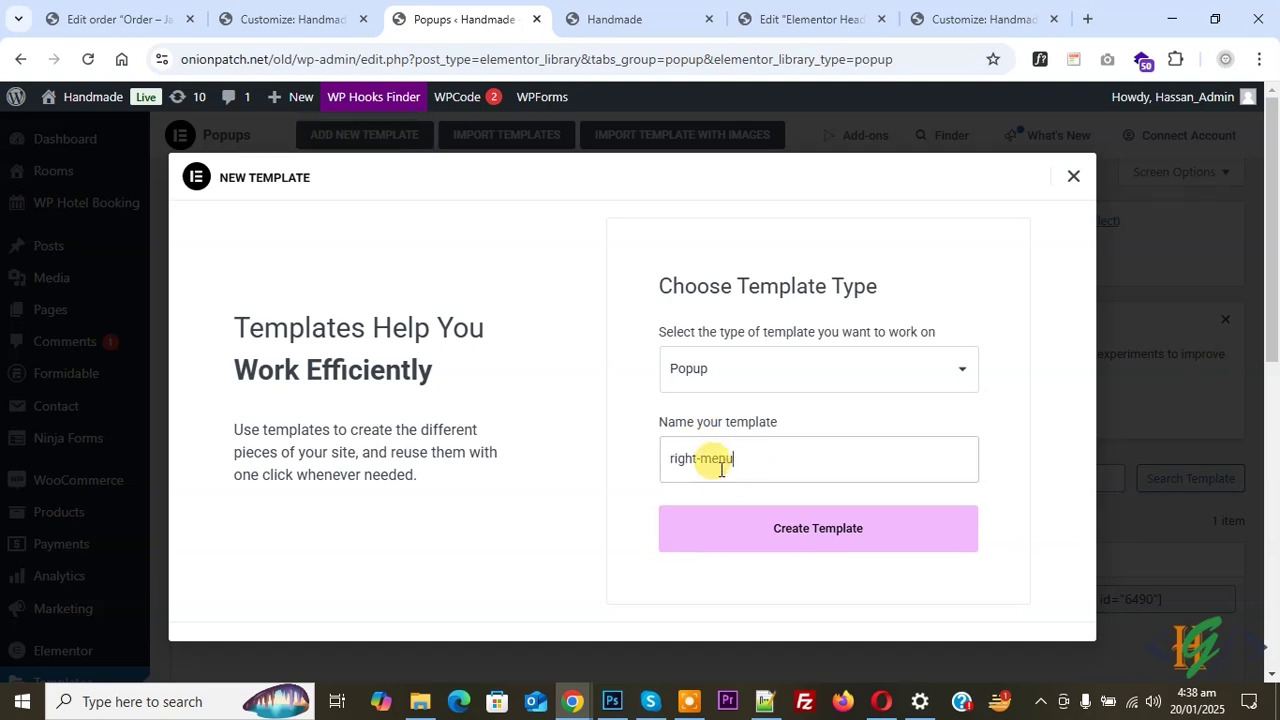
pyautogui.click(797, 535)
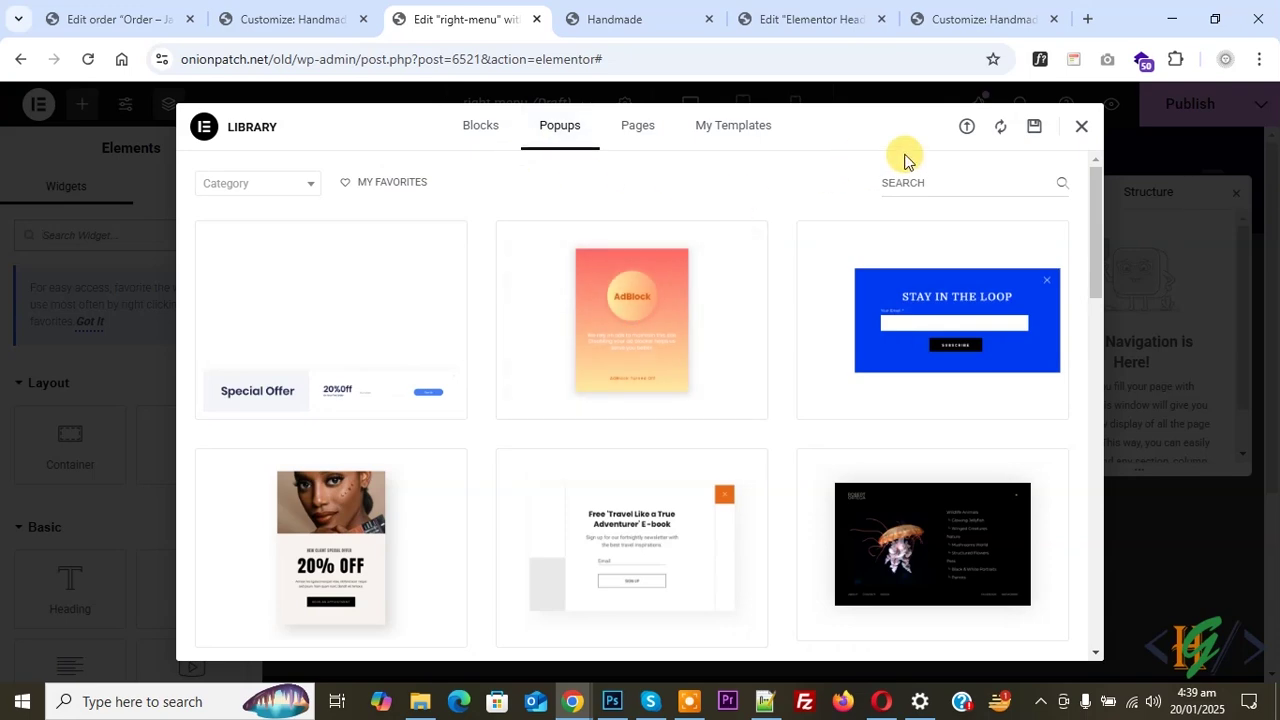
# - Make the popup 300 px wide, Fit To Screen height, top content position, anchored right
pyautogui.click(1080, 129)
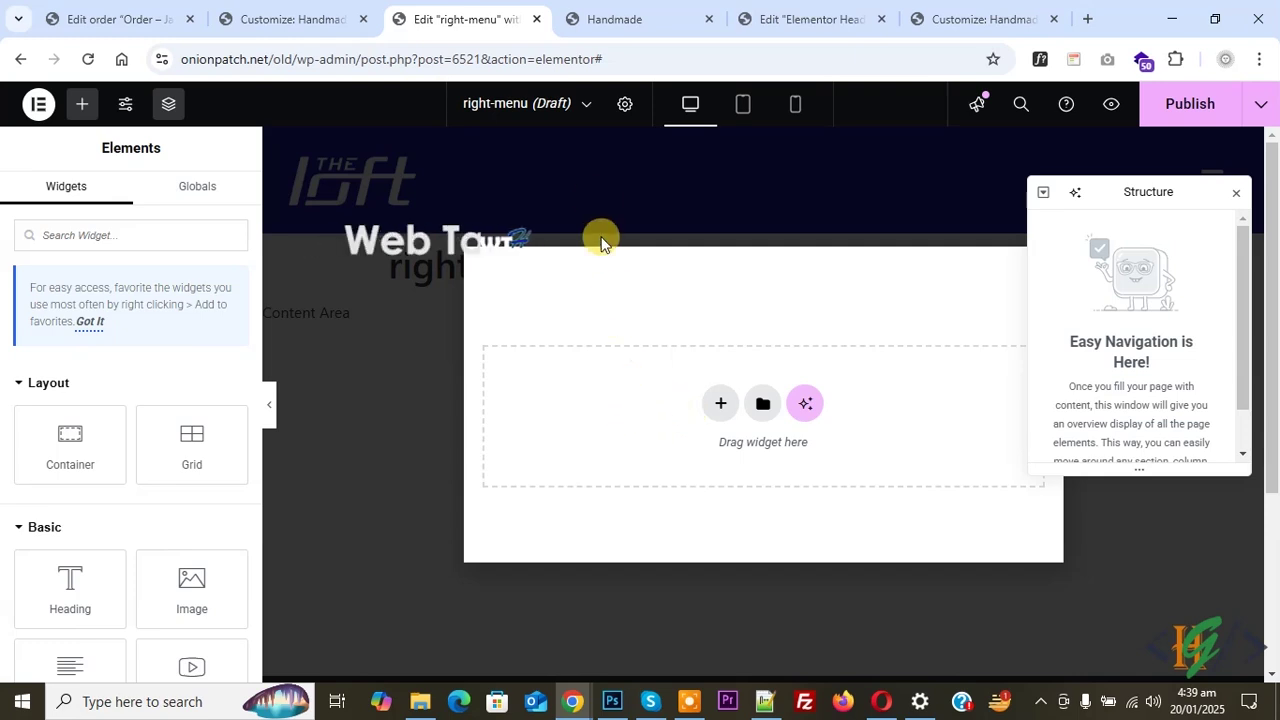
pyautogui.click(621, 106)
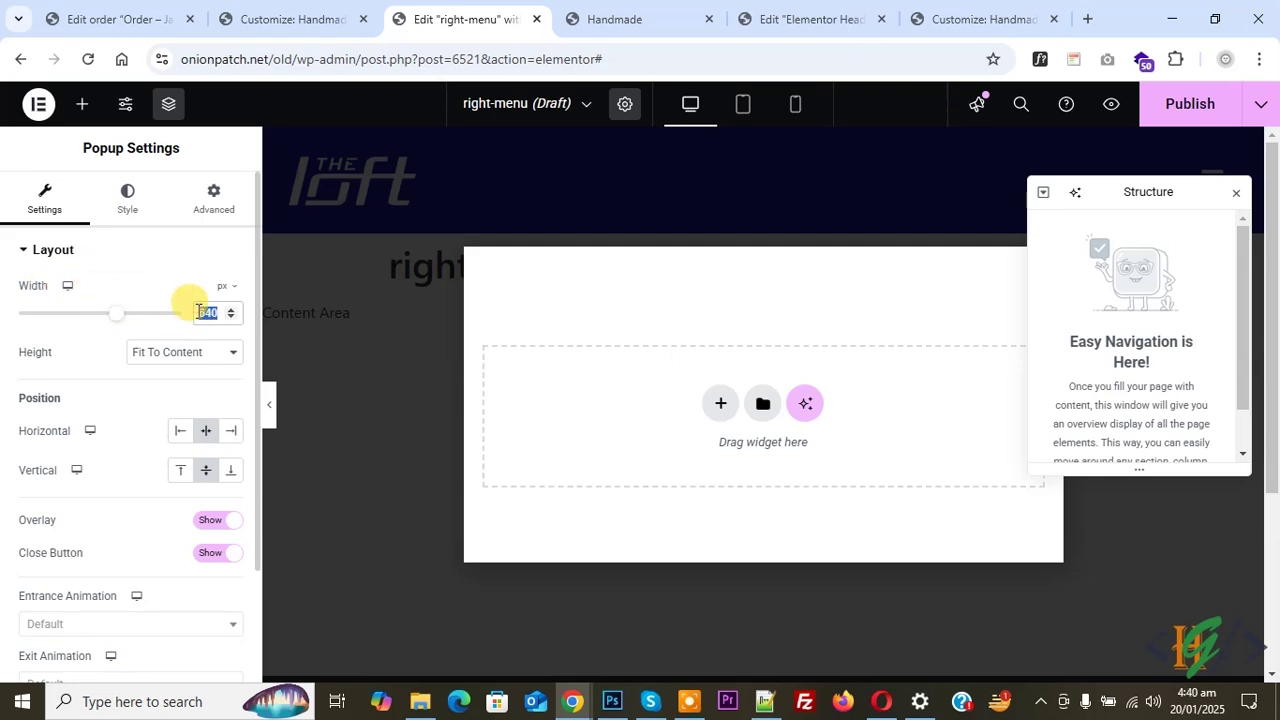
pyautogui.write('300')
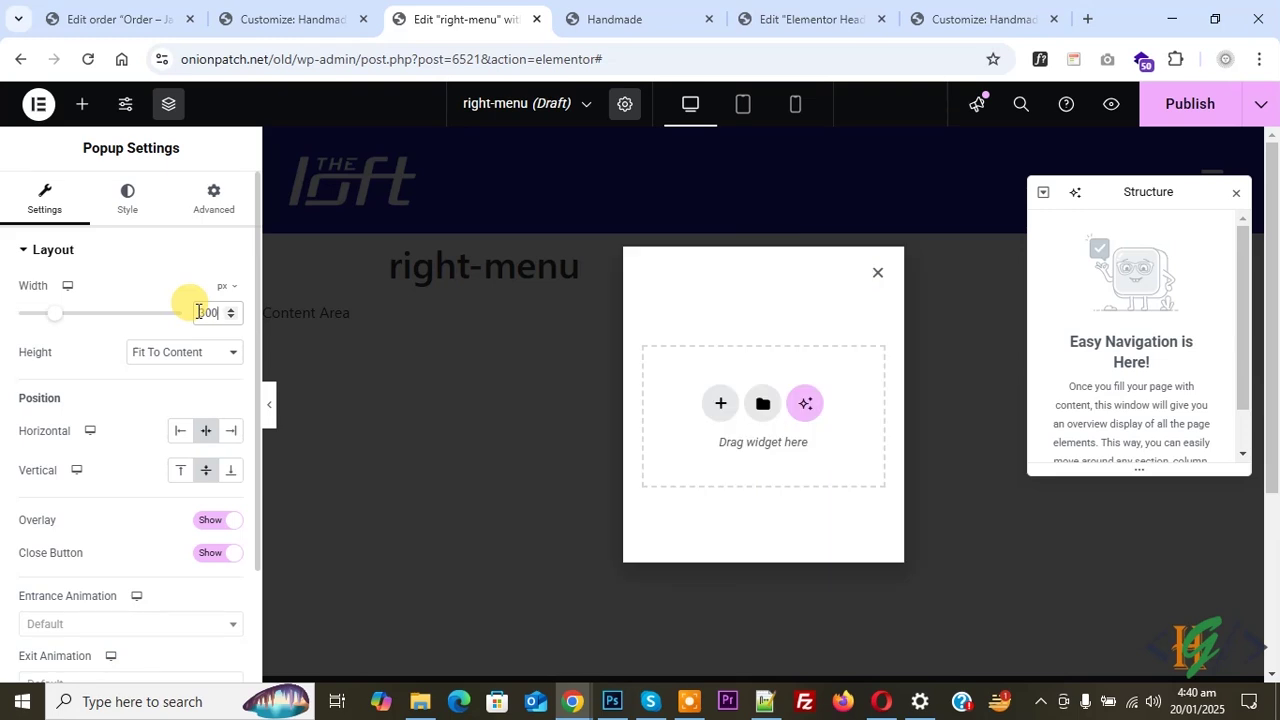
pyautogui.click(155, 353)
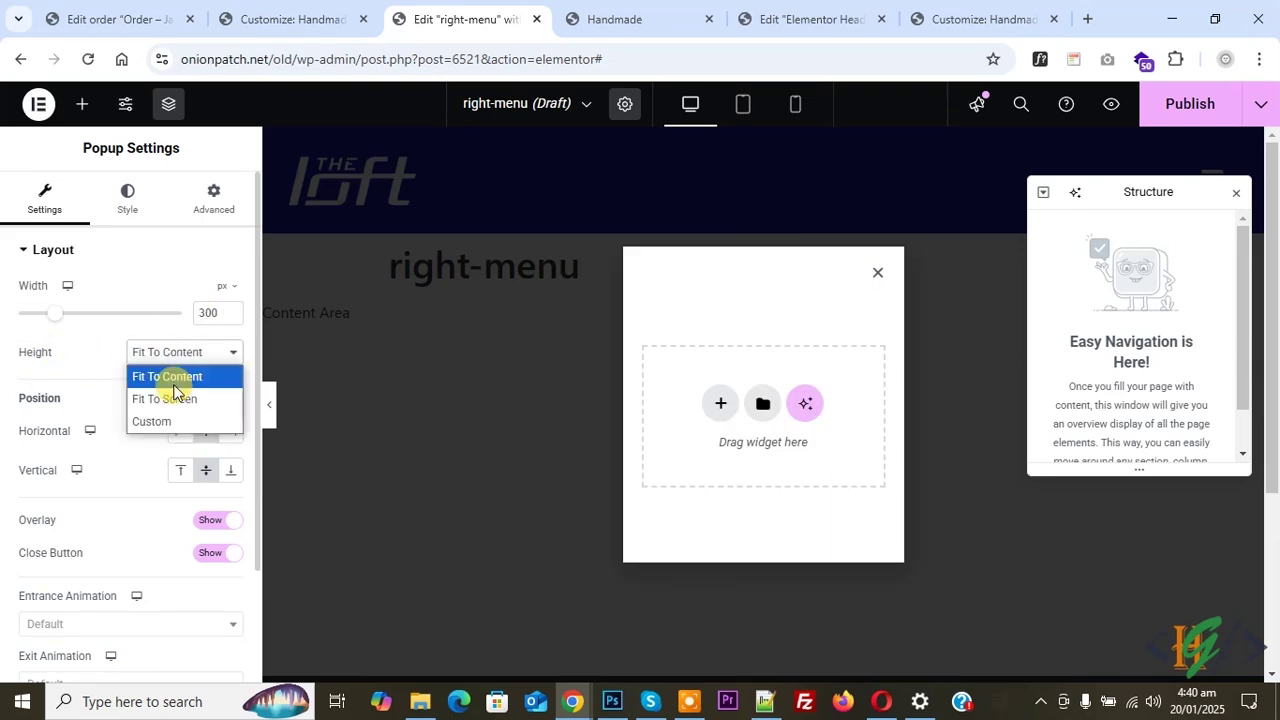
pyautogui.click(168, 400)
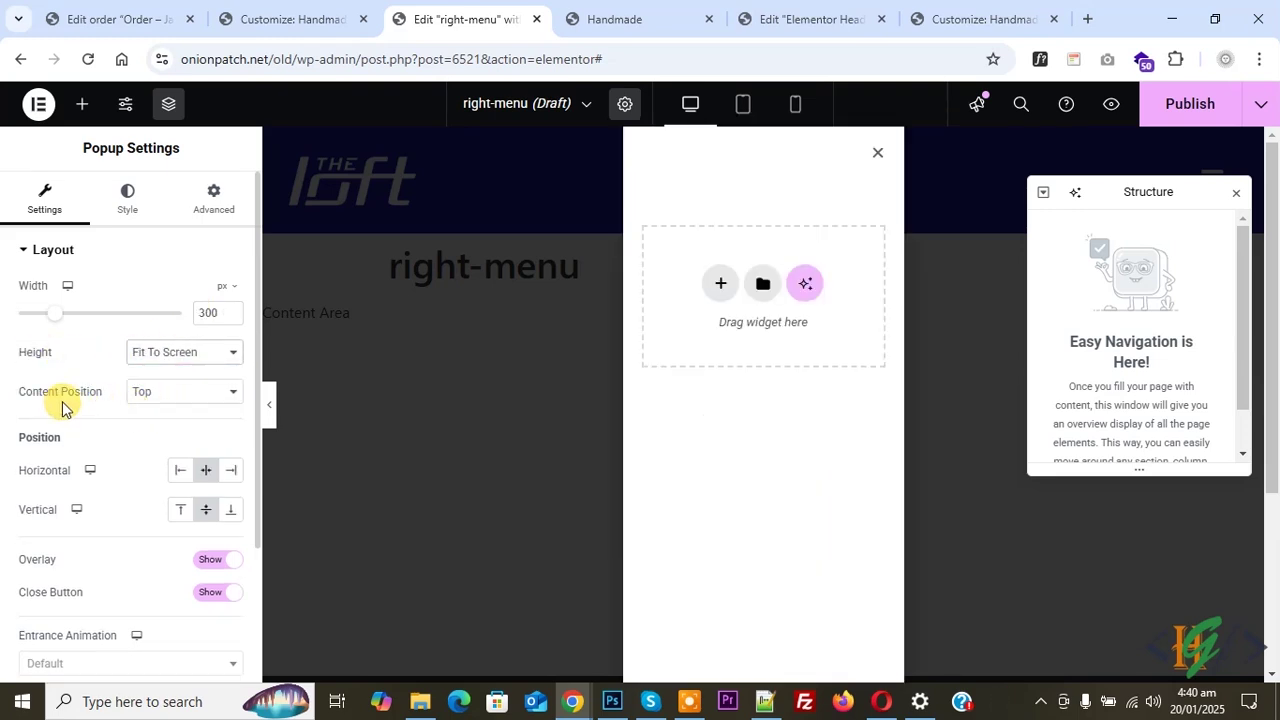
pyautogui.click(152, 396)
pyautogui.click(157, 418)
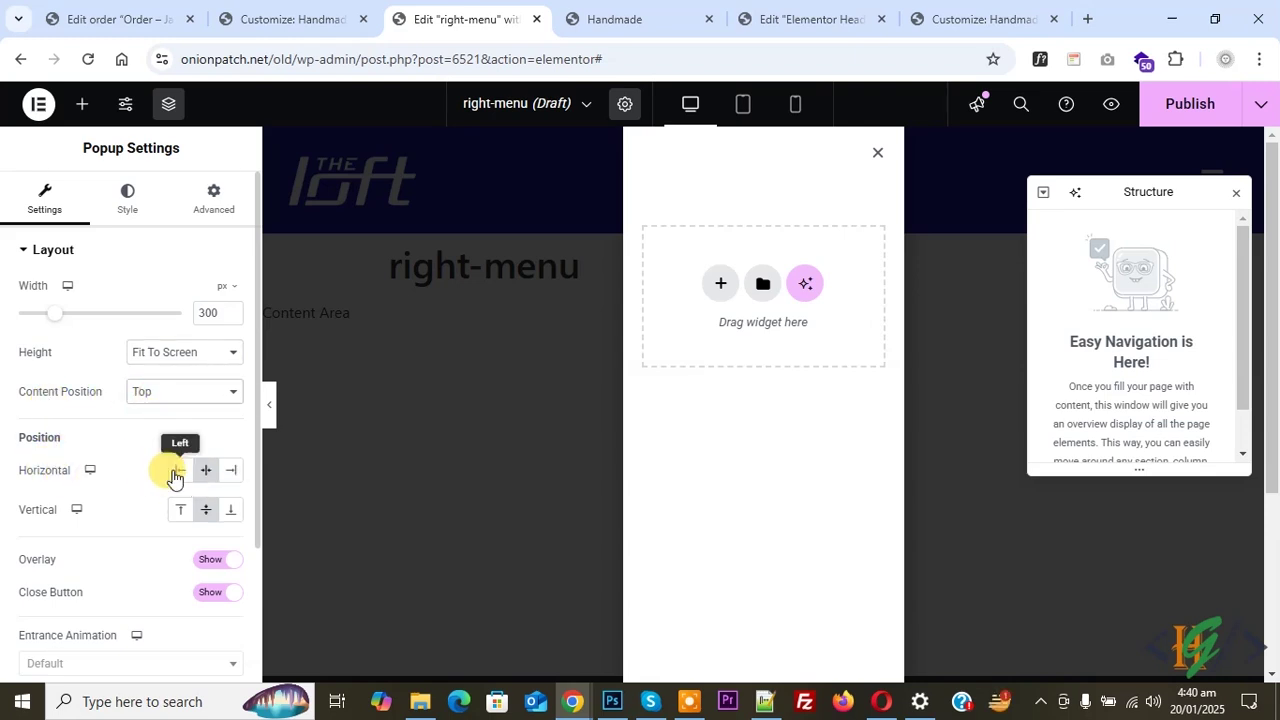
pyautogui.click(231, 471)
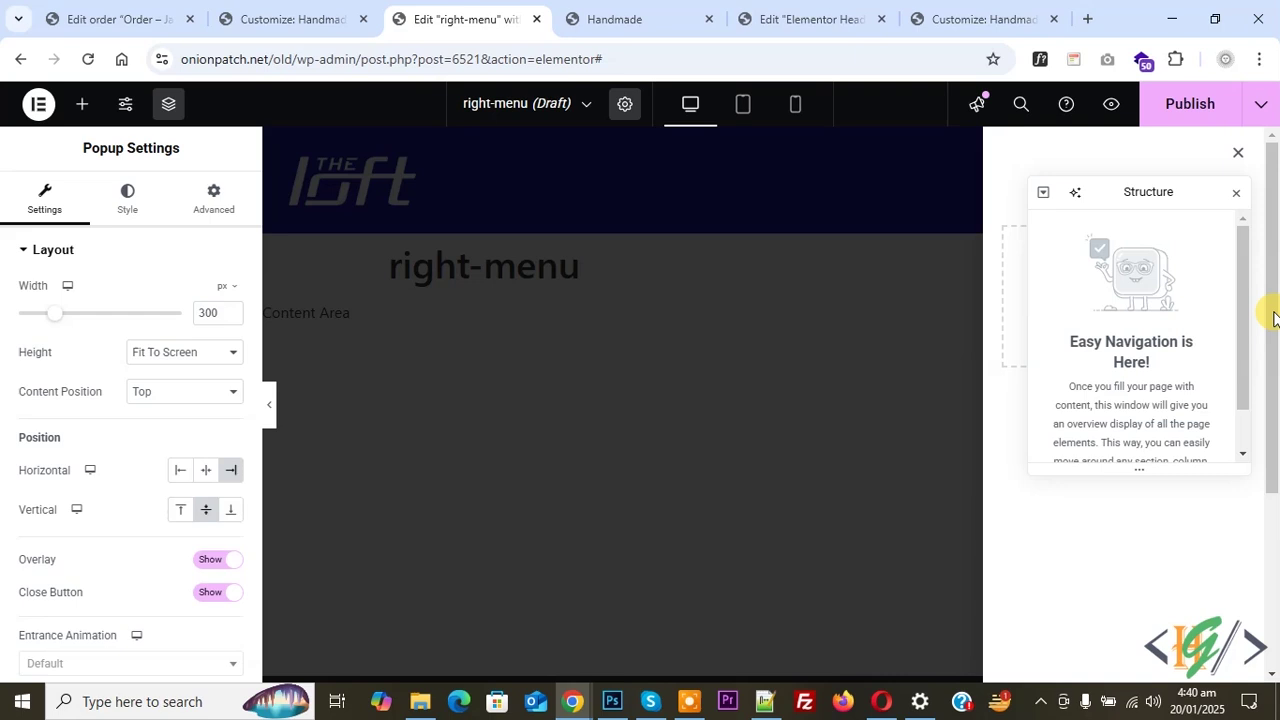
pyautogui.moveTo(1137, 196); pyautogui.dragTo(555, 219)
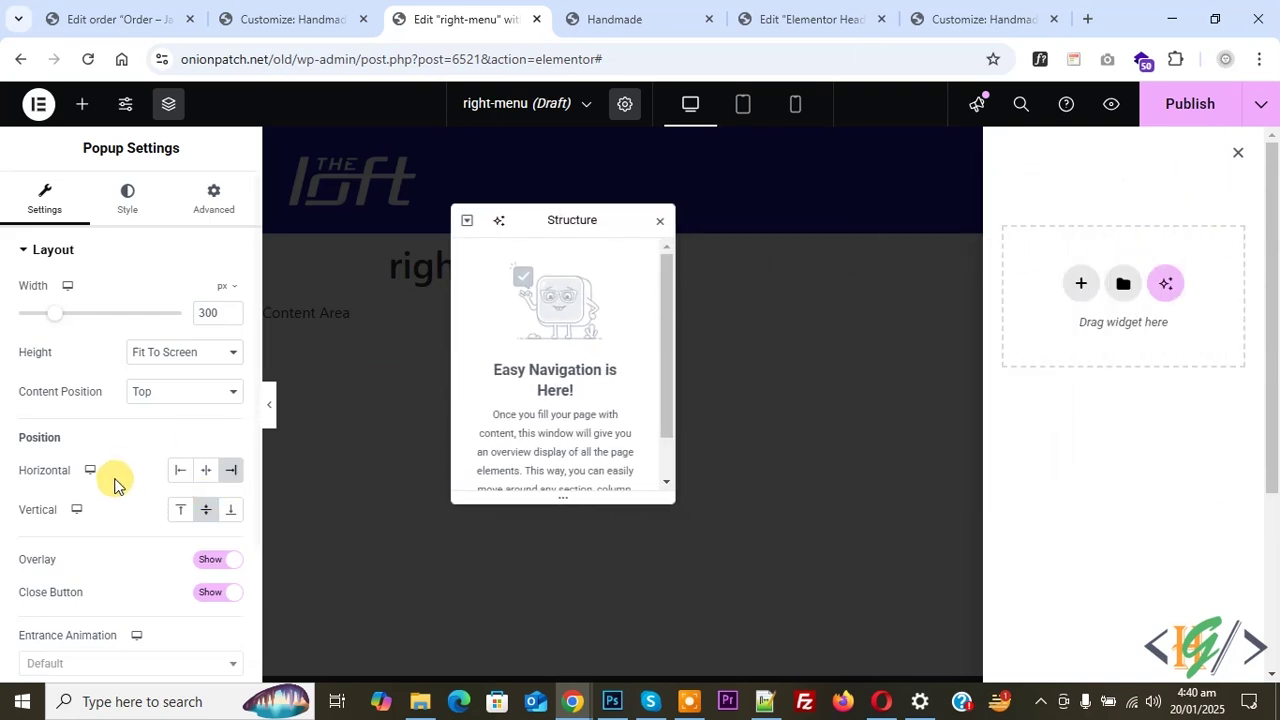
pyautogui.scroll(-1, 122, 478)
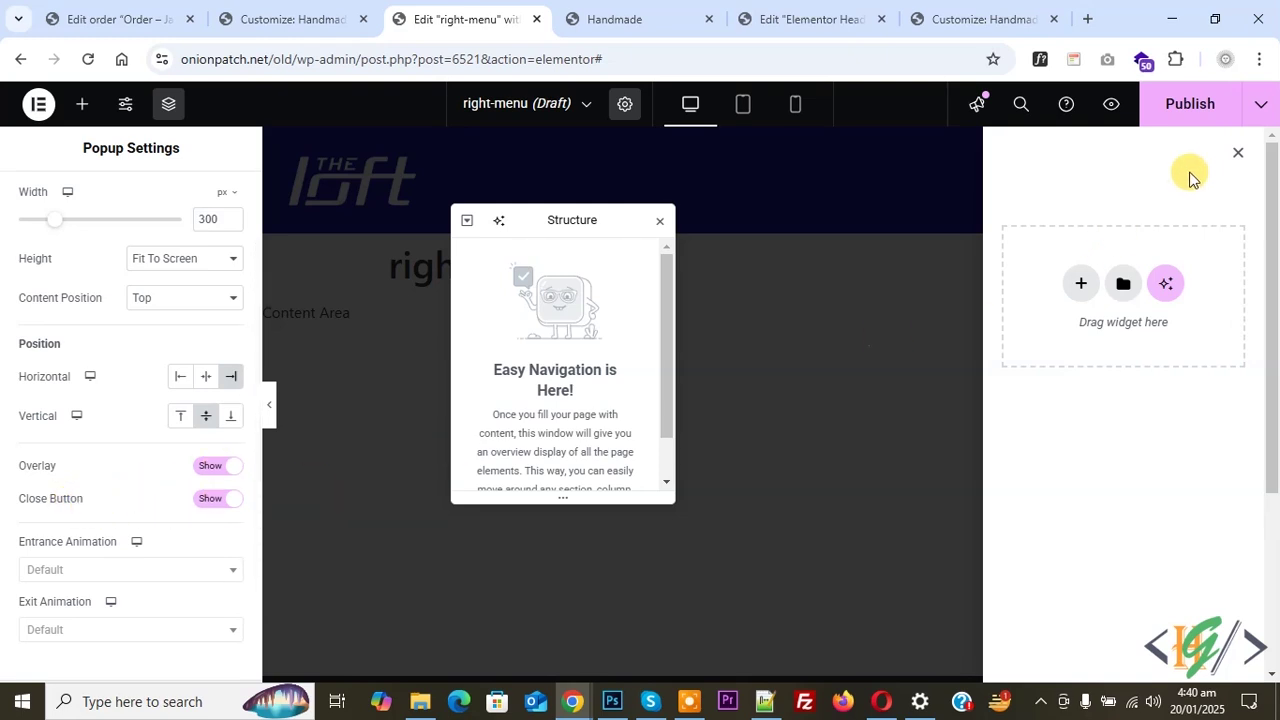
# - Set the popup's entrance animation to Slide In Right, keeping the background overlay on
pyautogui.click(218, 478)
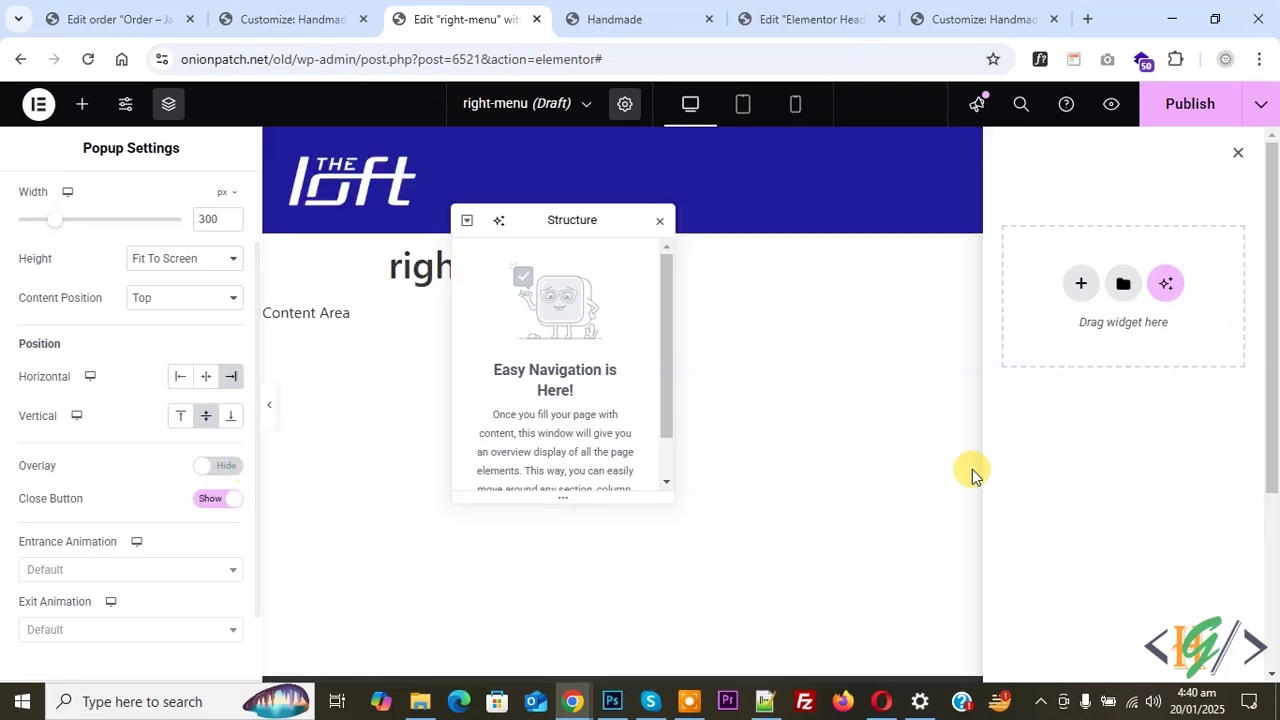
pyautogui.click(230, 477)
pyautogui.scroll(-2, 5, 410)
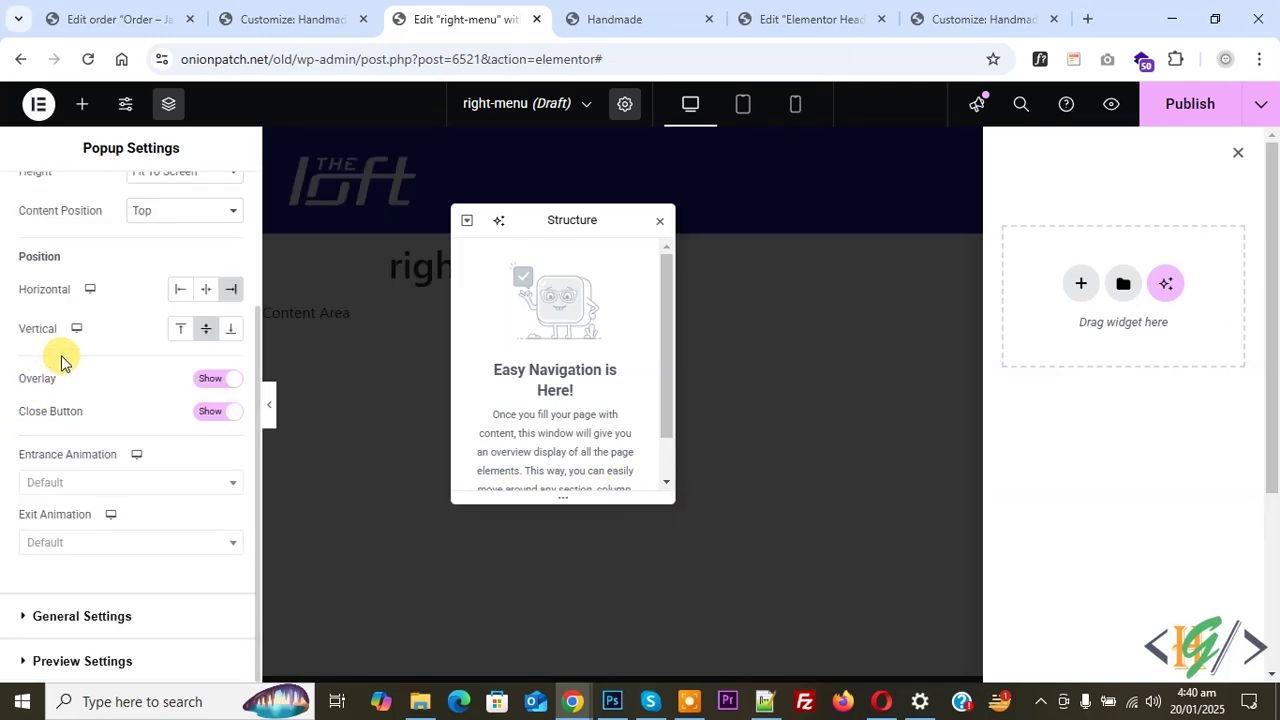
pyautogui.click(108, 482)
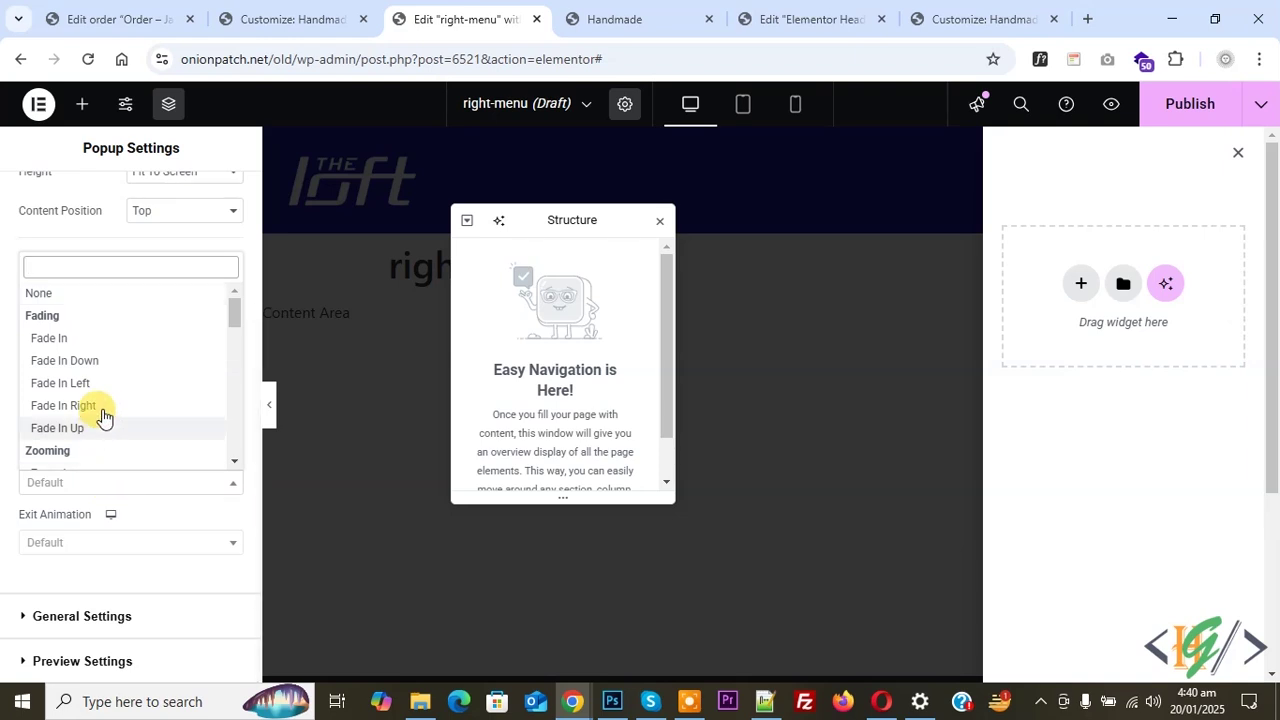
pyautogui.scroll(-1, 100, 405)
pyautogui.scroll(-4, 104, 388)
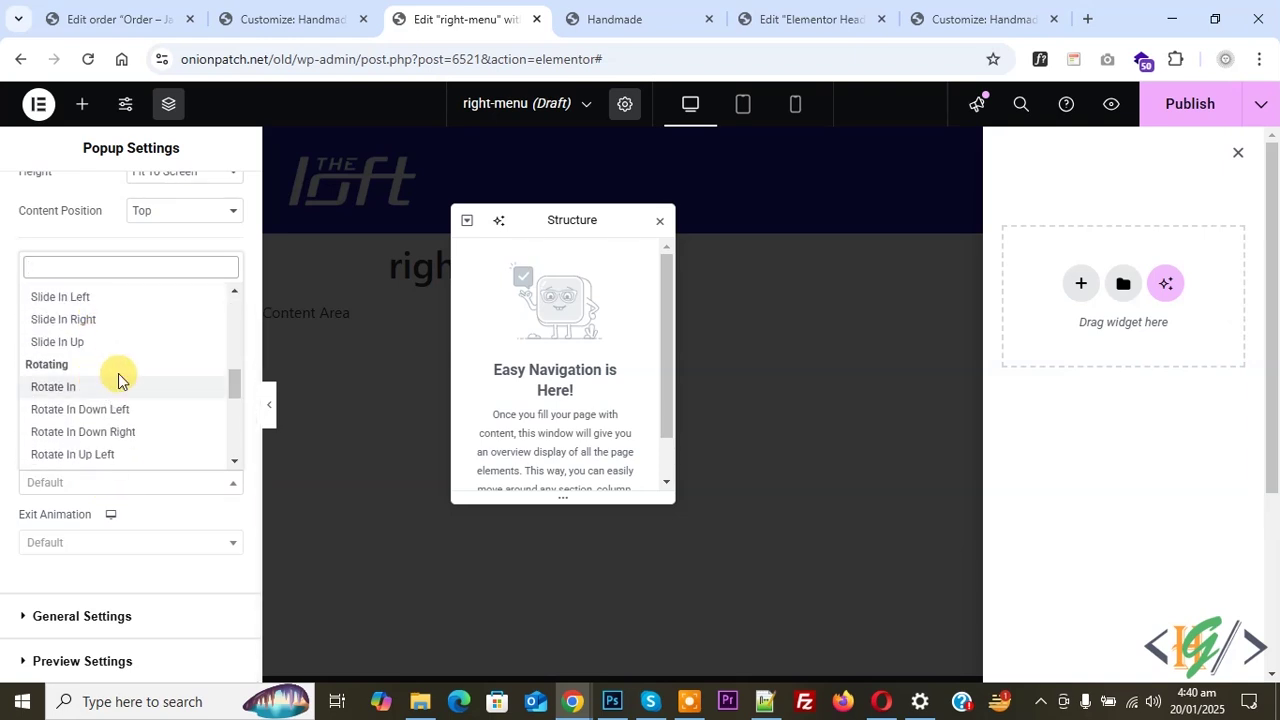
pyautogui.click(72, 320)
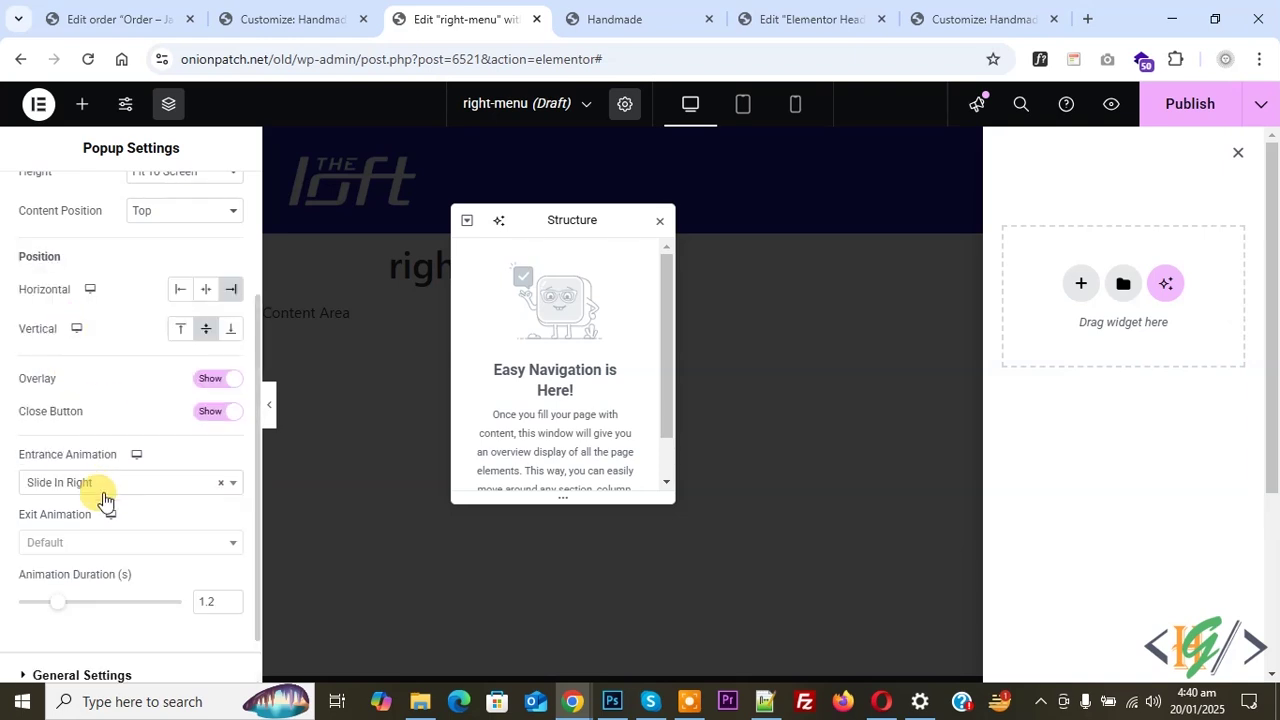
# - Set the exit animation to Slide Out Right and select the 1.2 duration value to replace it
pyautogui.click(112, 540)
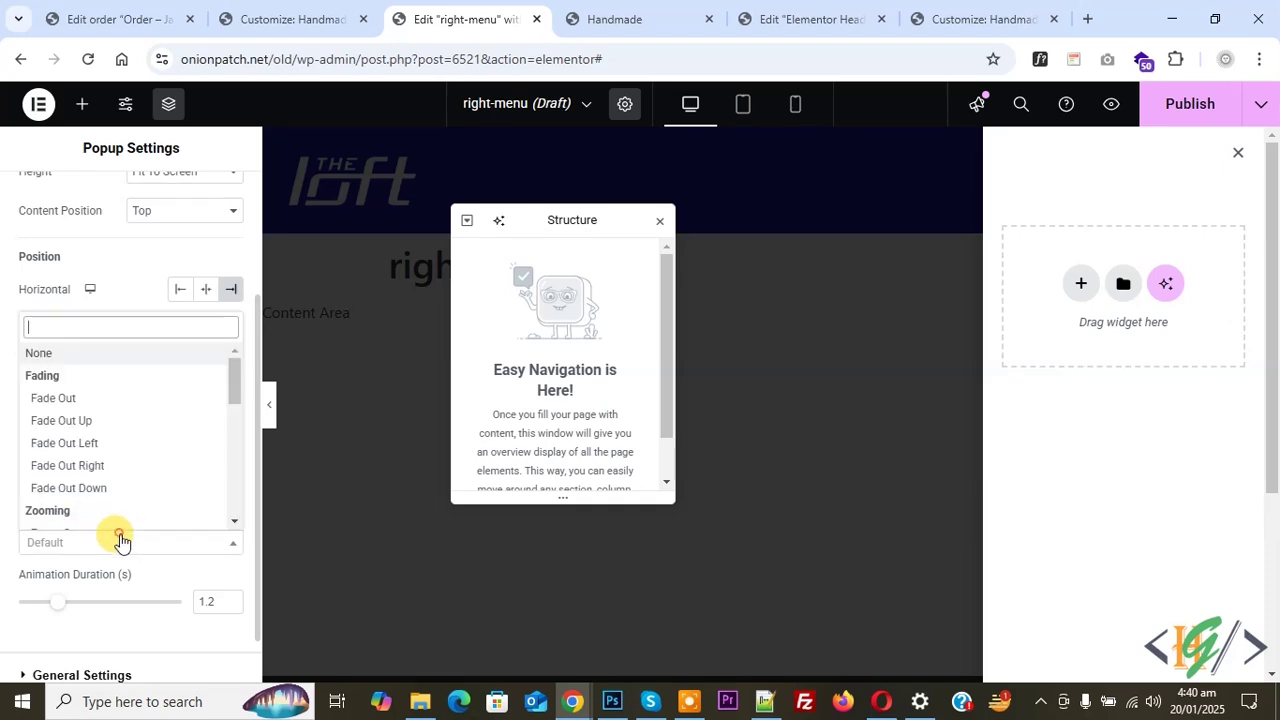
pyautogui.scroll(-4, 114, 440)
pyautogui.scroll(-2, 114, 443)
pyautogui.scroll(1, 109, 437)
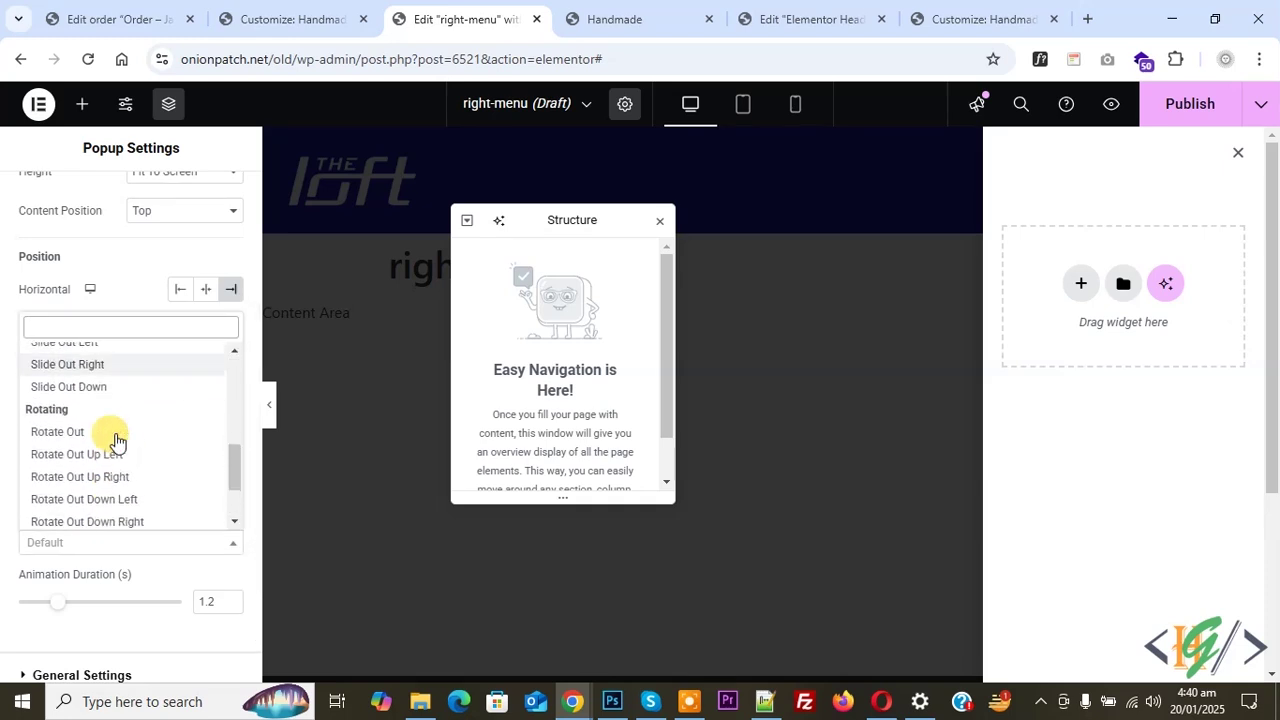
pyautogui.click(67, 365)
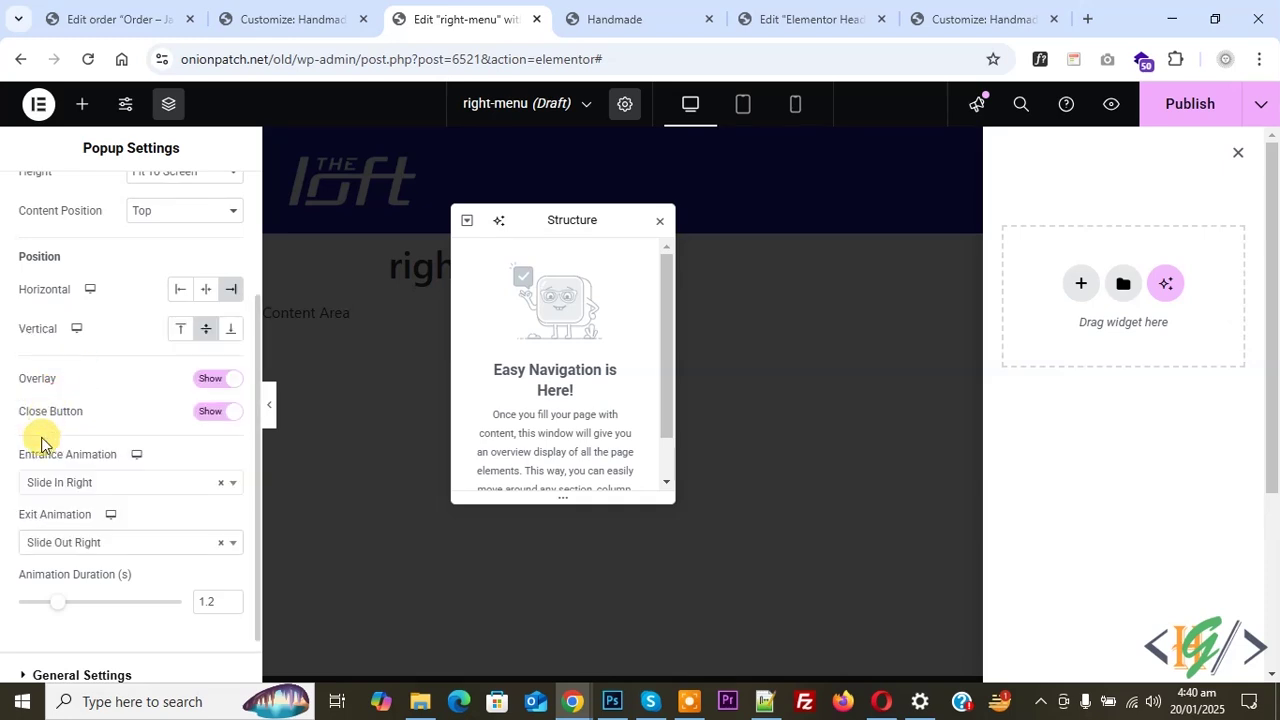
pyautogui.scroll(-1, 57, 505)
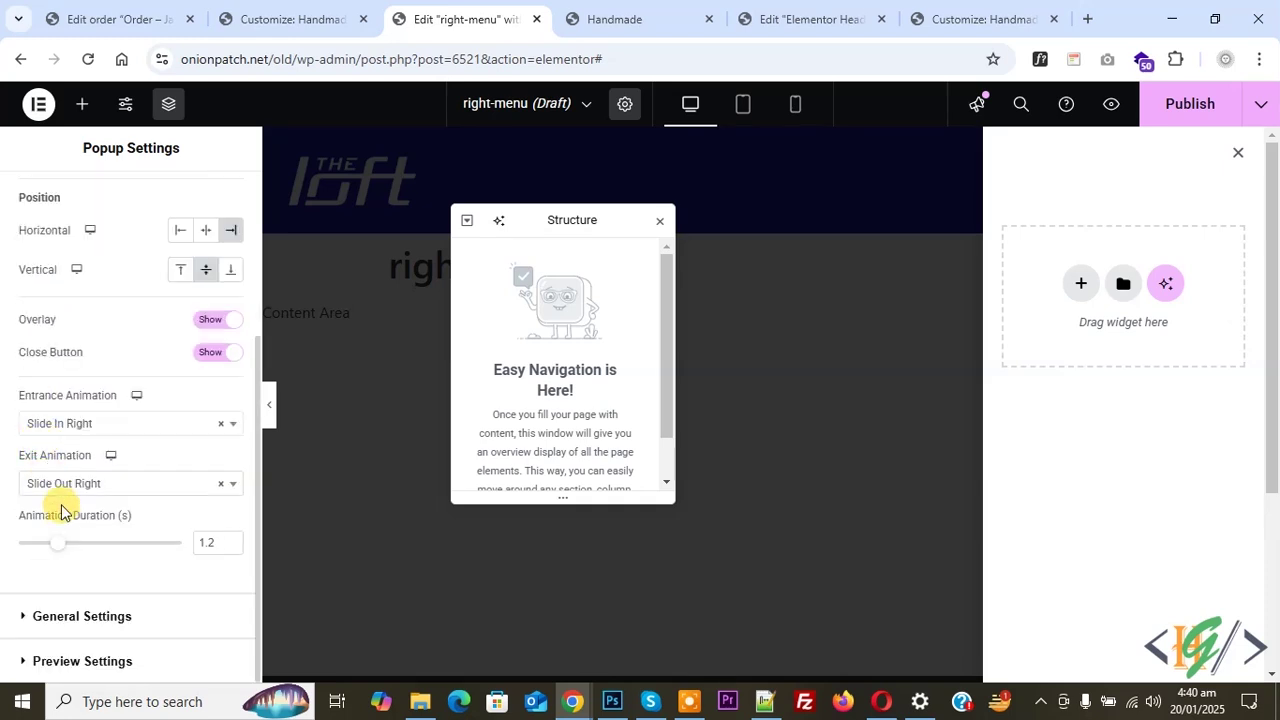
pyautogui.doubleClick(197, 540)
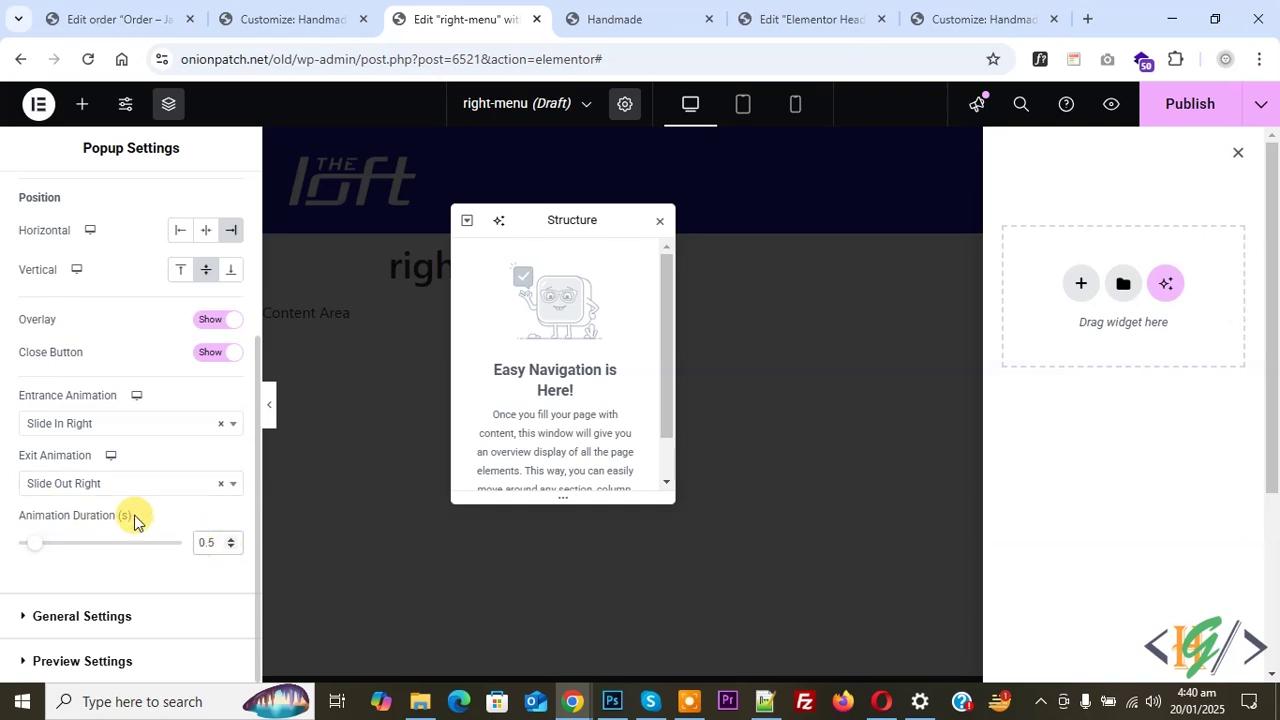
# - Give the popup a Classic light lavender background colour
pyautogui.click(90, 614)
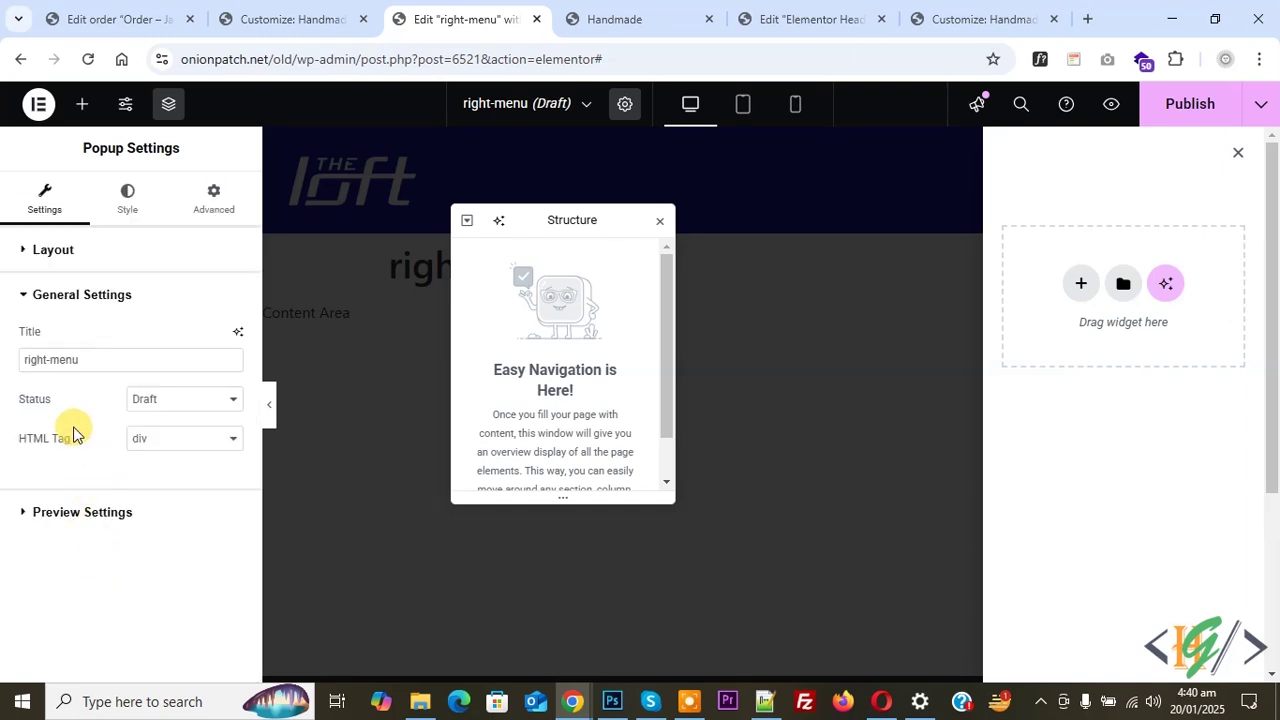
pyautogui.click(74, 510)
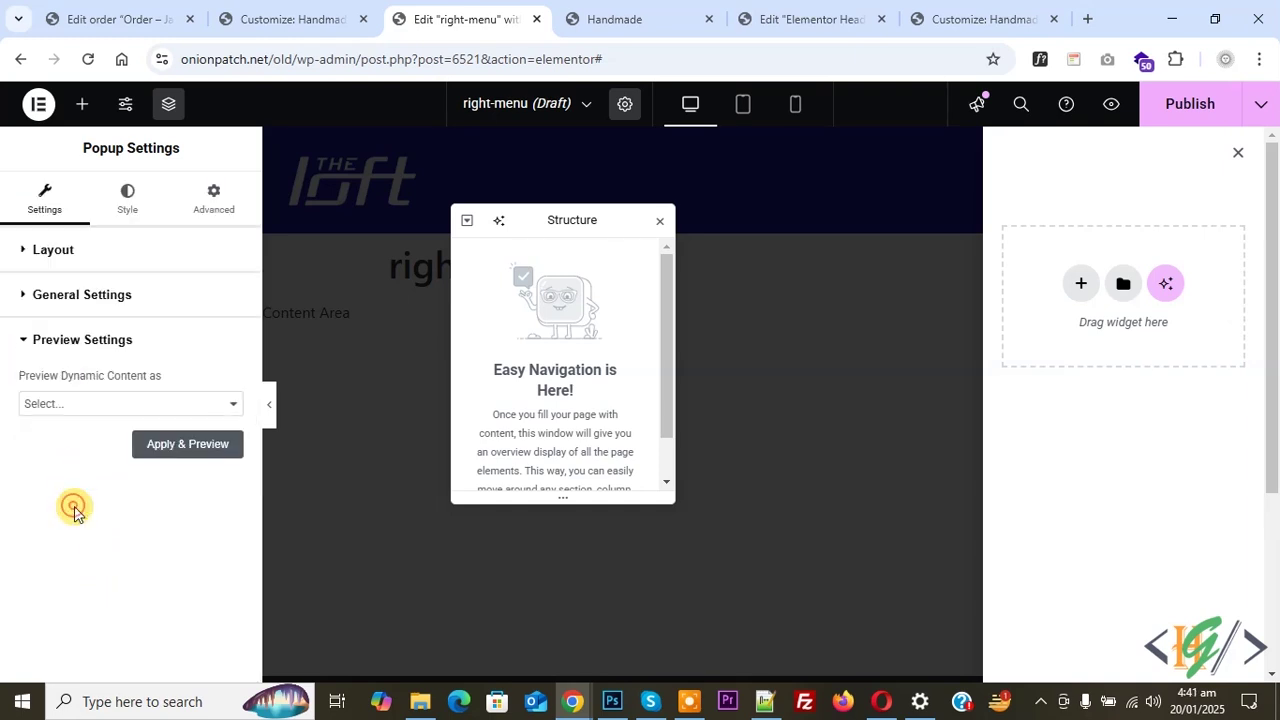
pyautogui.click(113, 198)
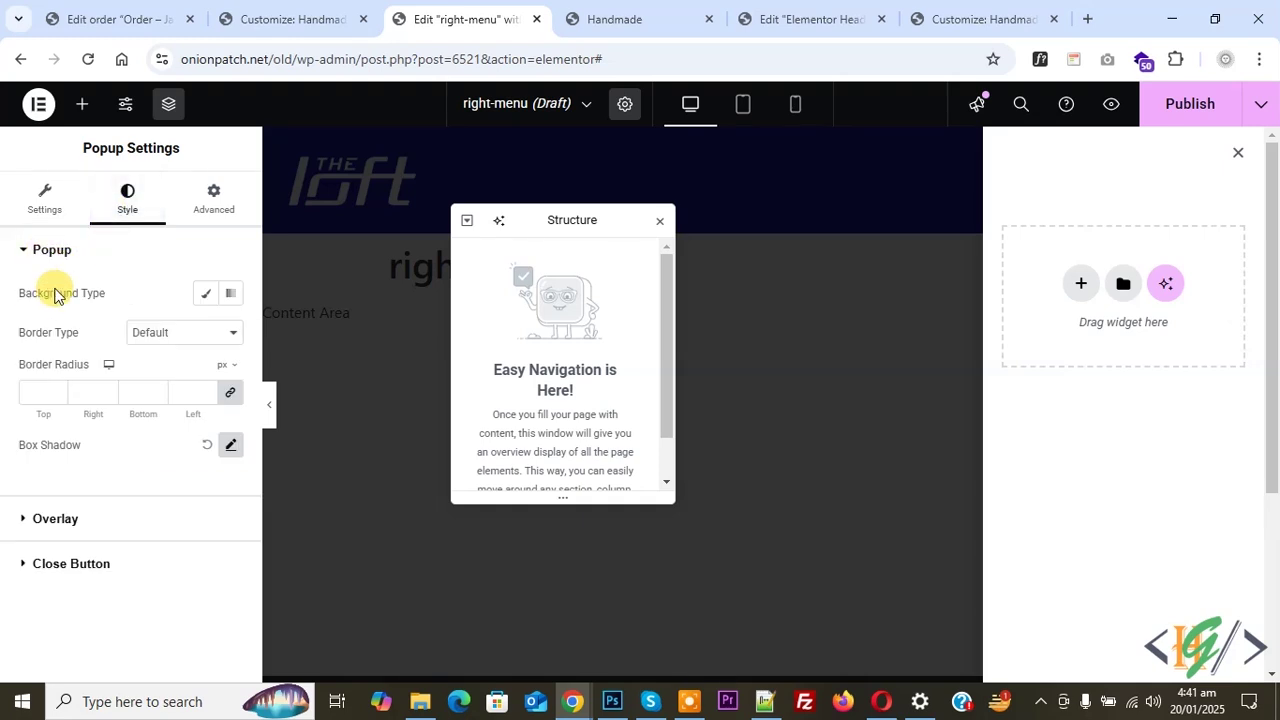
pyautogui.click(206, 293)
pyautogui.click(230, 332)
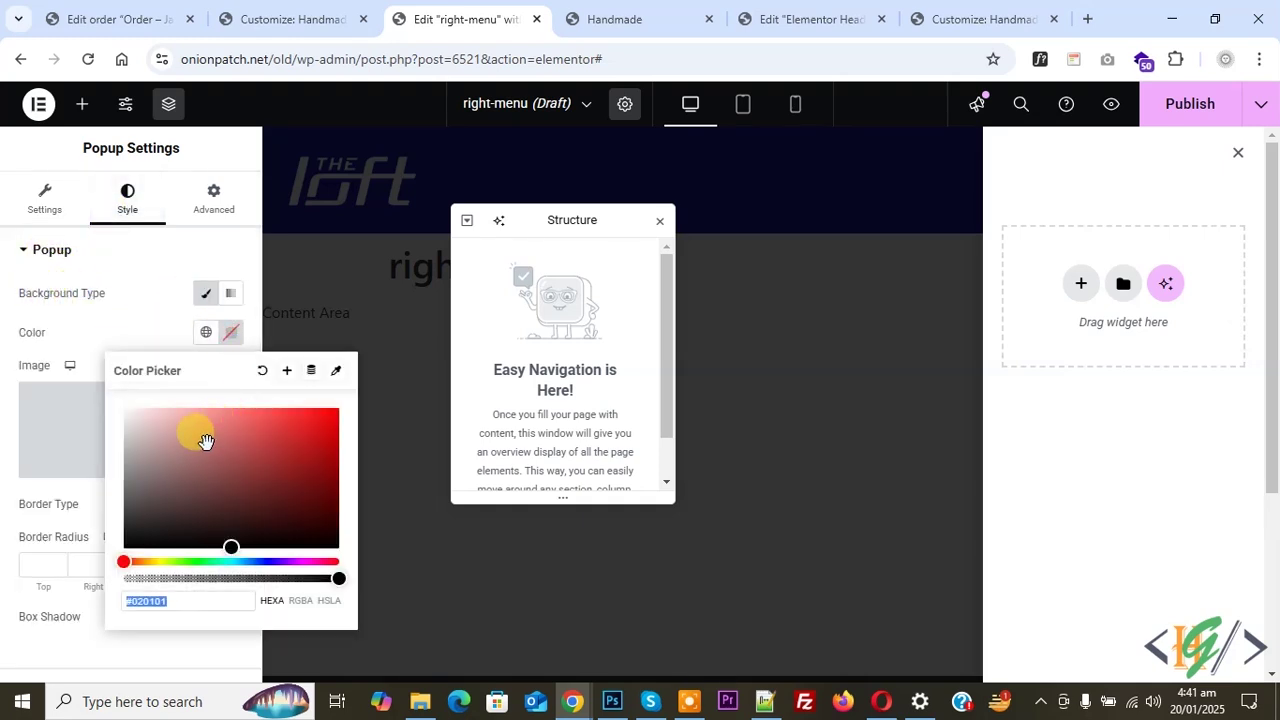
pyautogui.moveTo(284, 560)
pyautogui.mouseDown()
pyautogui.moveTo(211, 557)
pyautogui.moveTo(272, 560)
pyautogui.mouseUp()
pyautogui.click(157, 448)
pyautogui.click(136, 322)
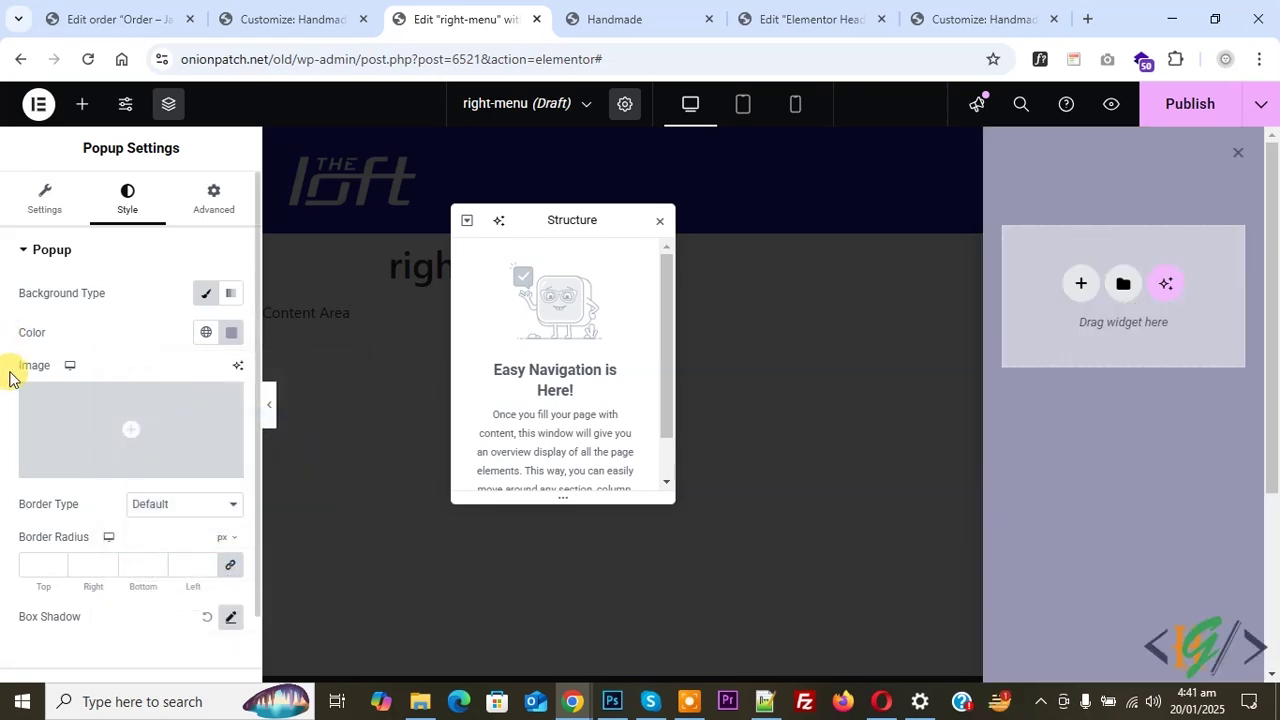
# - Lower the overlay colour's alpha from #000000CC to #00000061
pyautogui.scroll(-1, 80, 395)
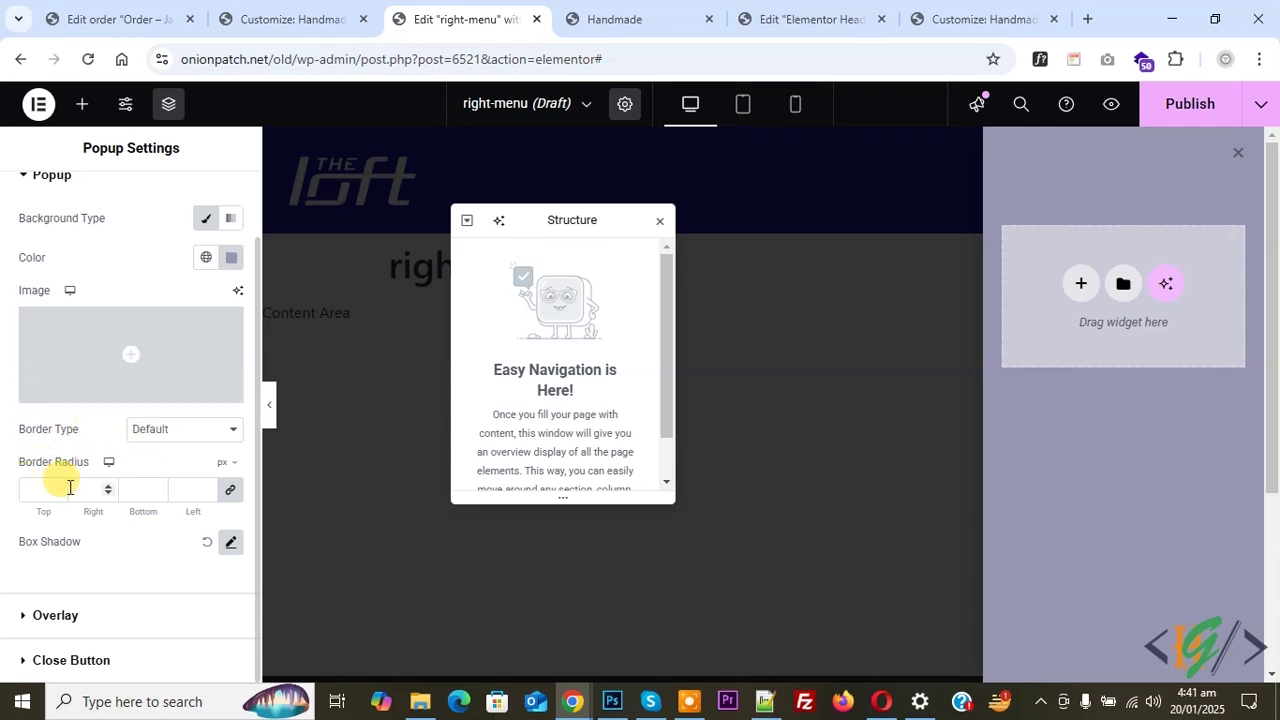
pyautogui.click(84, 617)
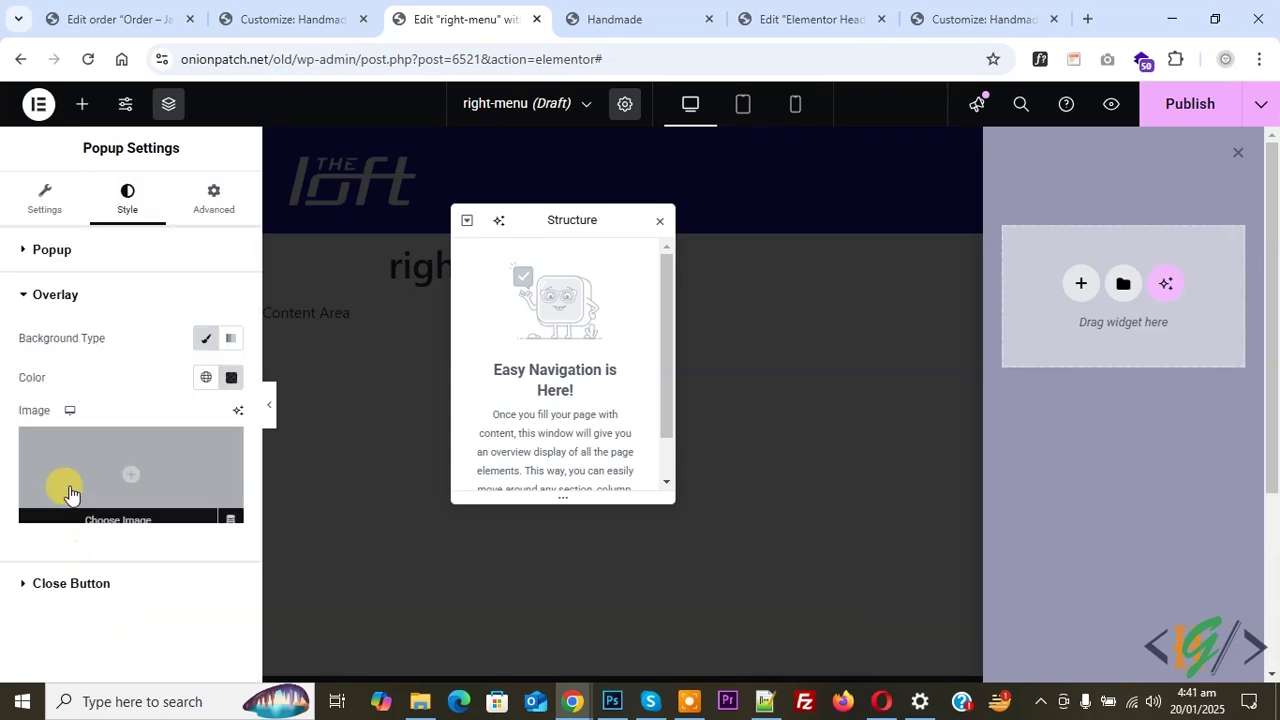
pyautogui.click(231, 377)
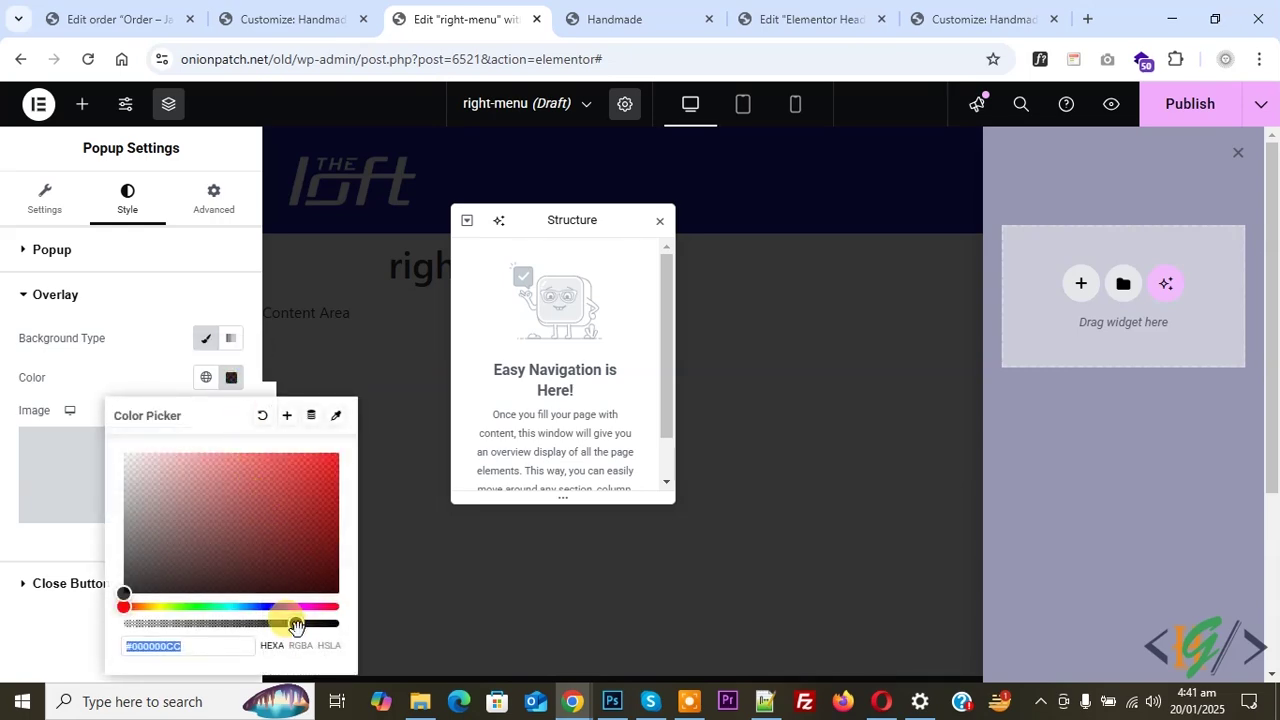
pyautogui.moveTo(297, 625); pyautogui.dragTo(206, 622)
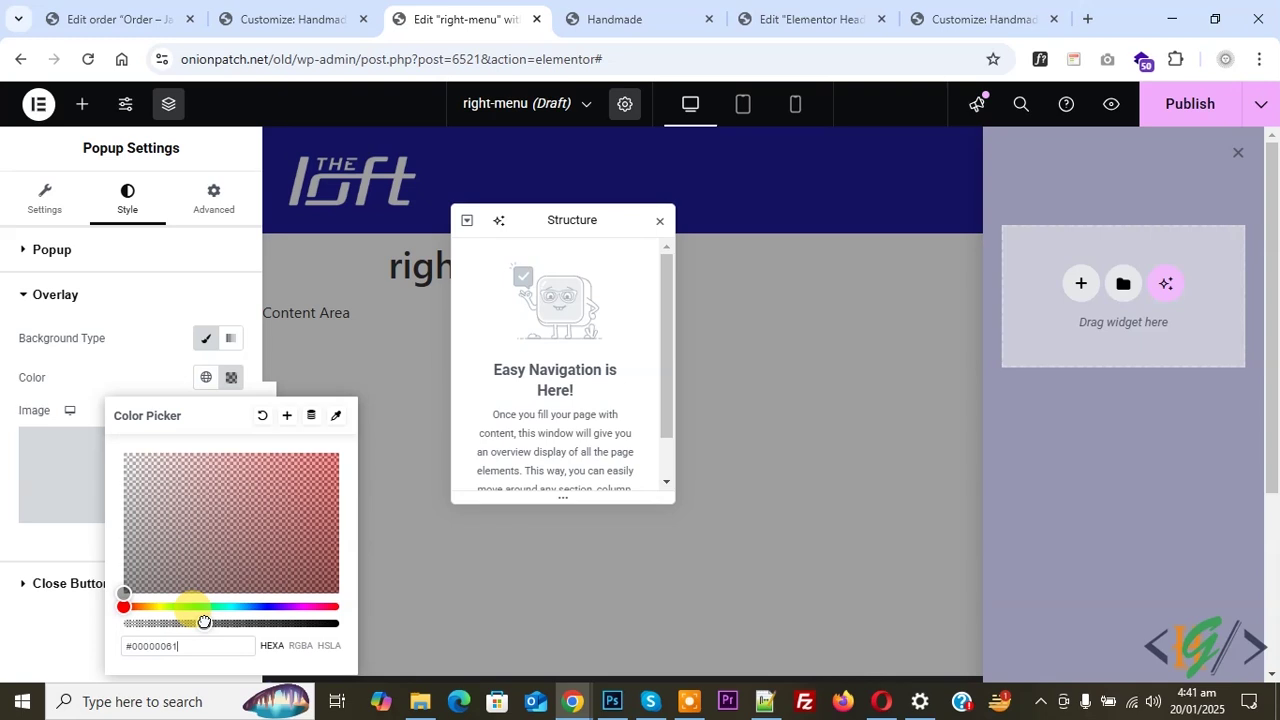
pyautogui.click(126, 397)
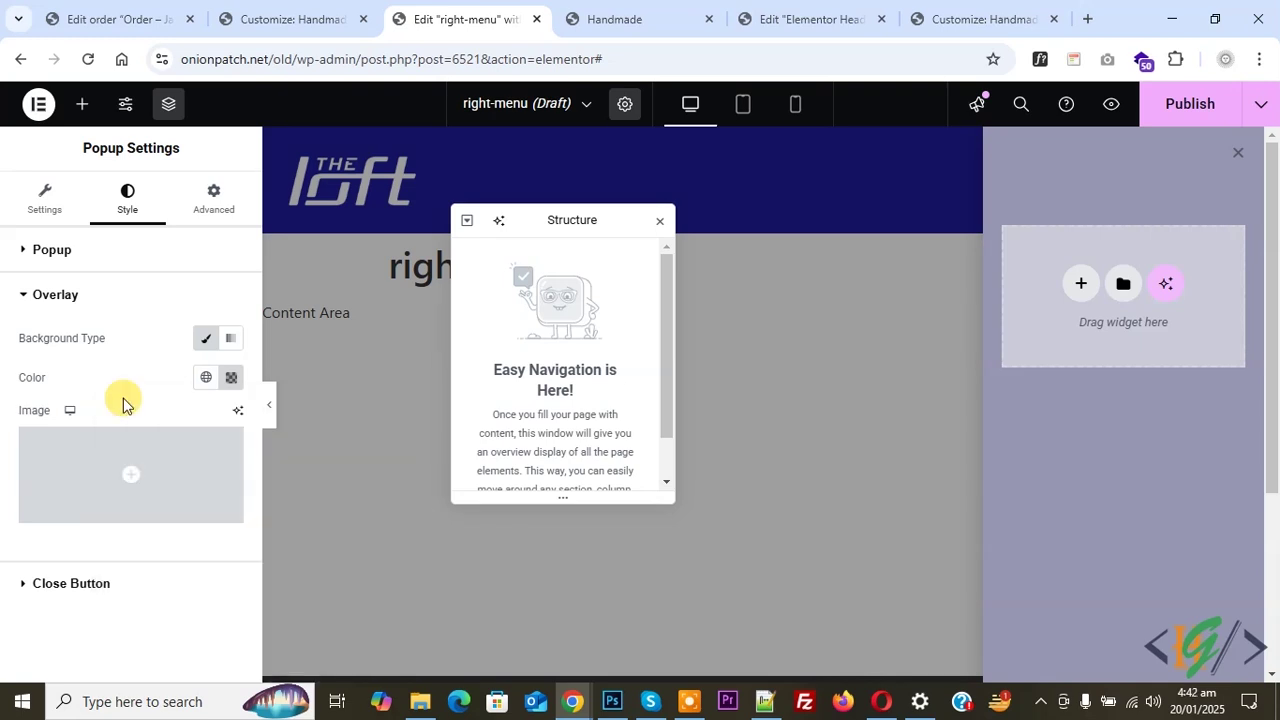
# - Style the popup's close X: horizontal position 84%, white colour, 29 px size
pyautogui.click(84, 586)
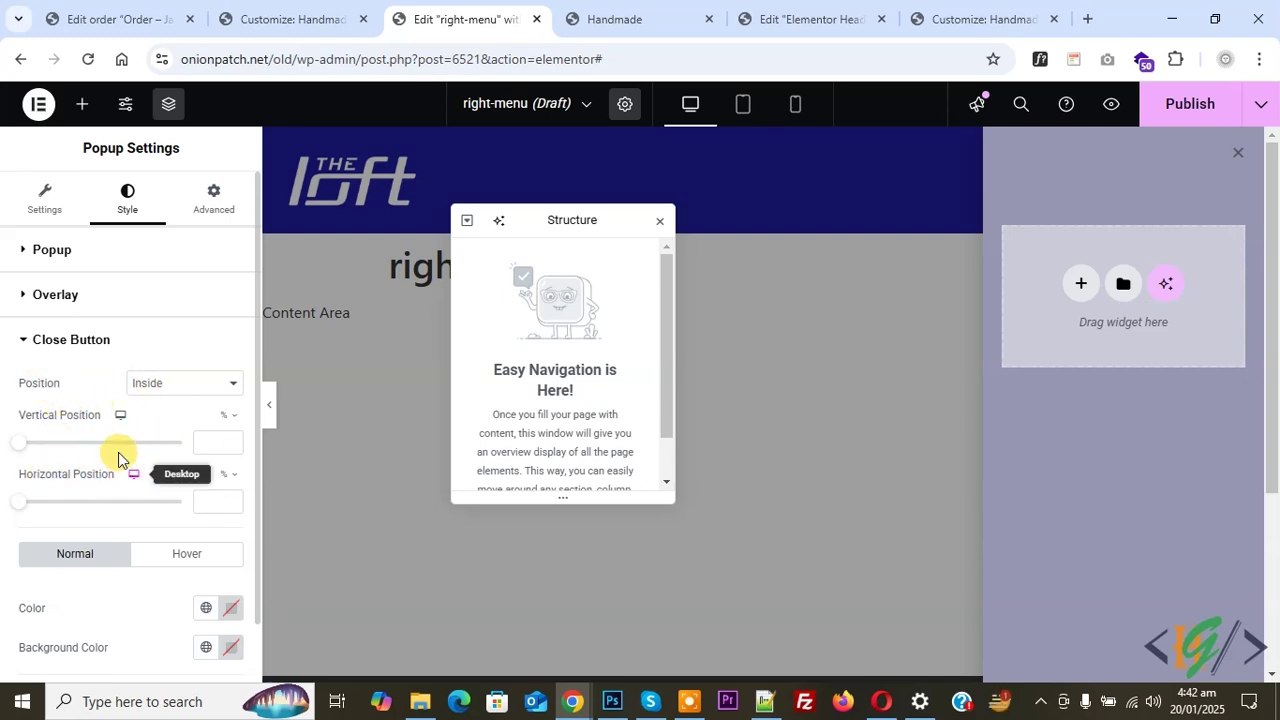
pyautogui.moveTo(20, 442)
pyautogui.mouseDown()
pyautogui.moveTo(125, 465)
pyautogui.moveTo(25, 442)
pyautogui.mouseUp()
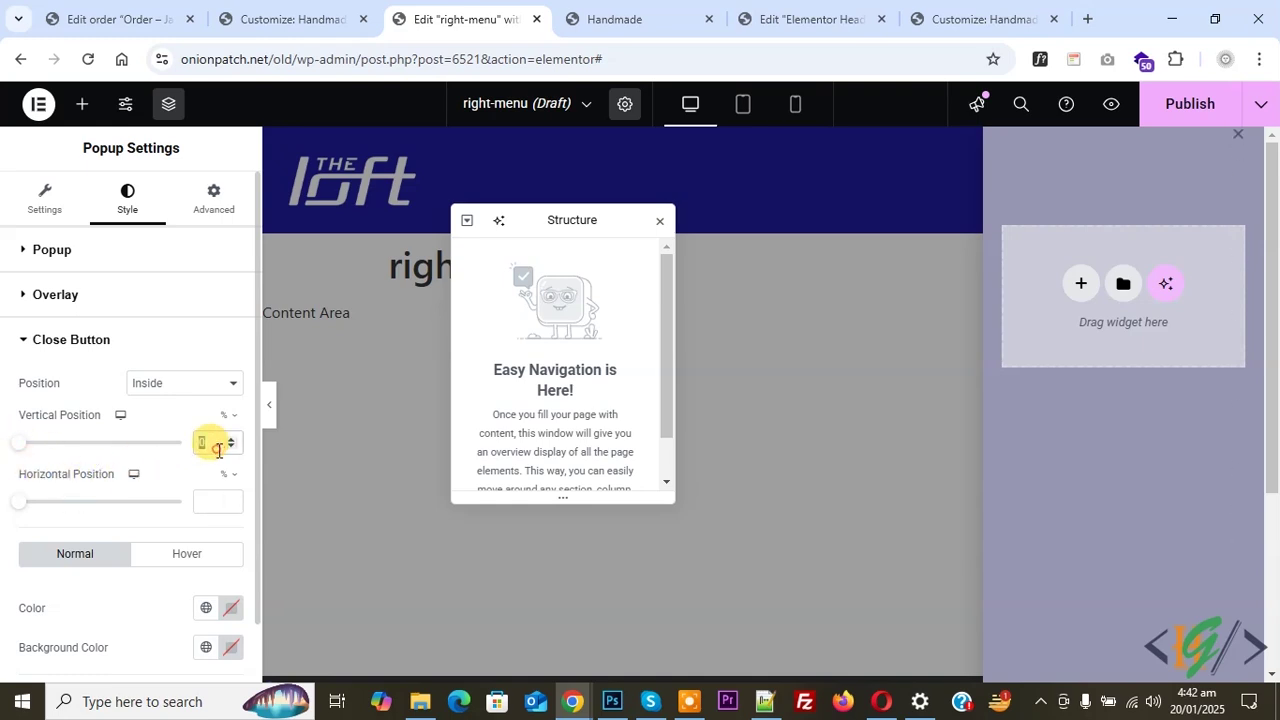
pyautogui.moveTo(20, 500); pyautogui.dragTo(170, 515)
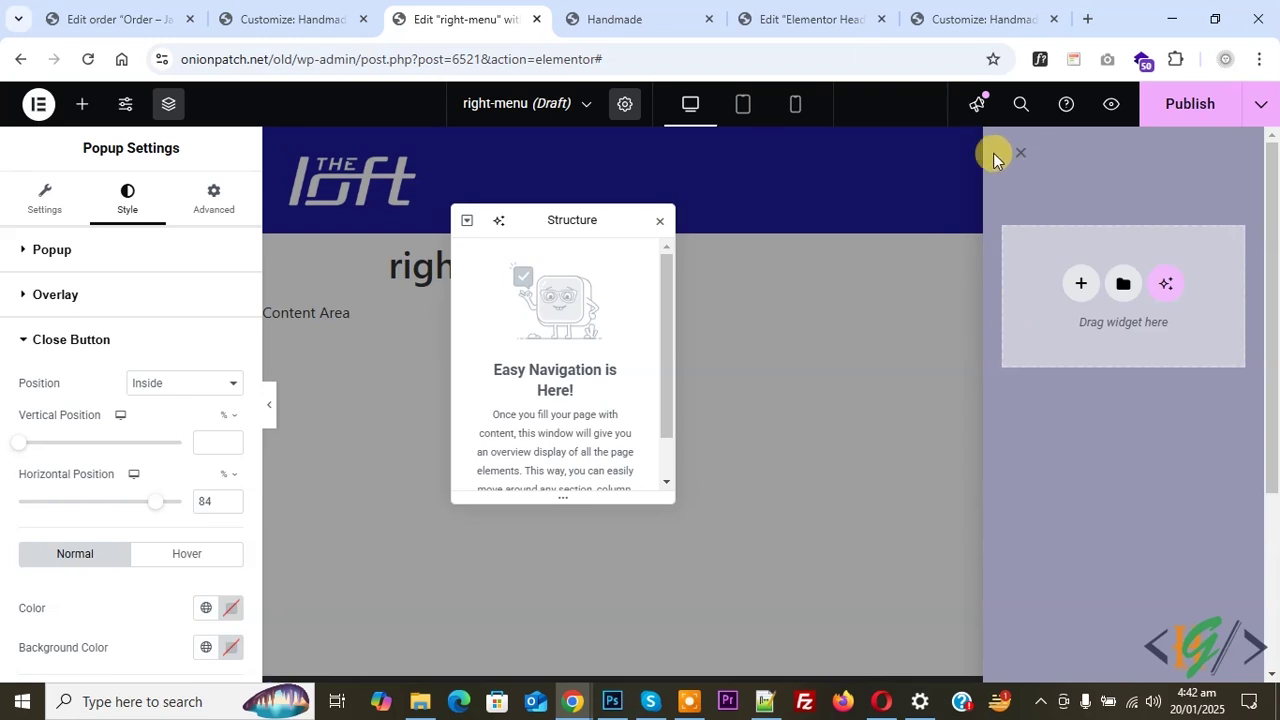
pyautogui.scroll(-1, 20, 410)
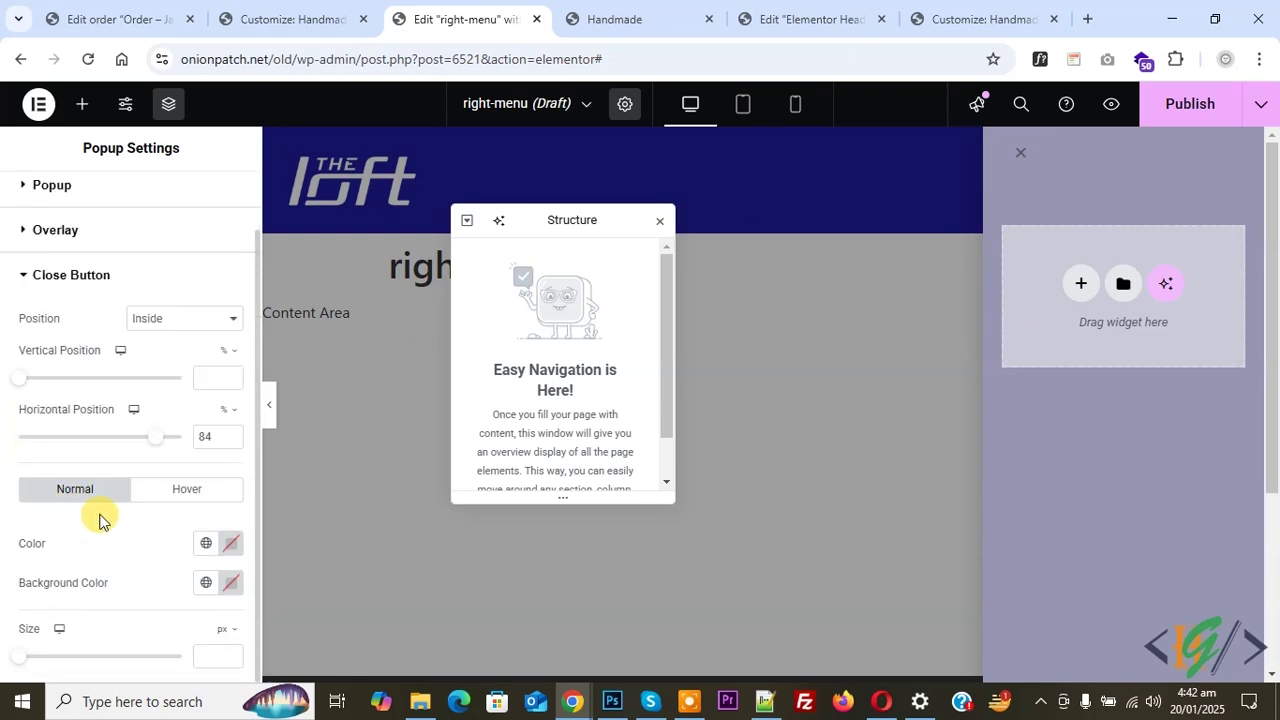
pyautogui.click(228, 543)
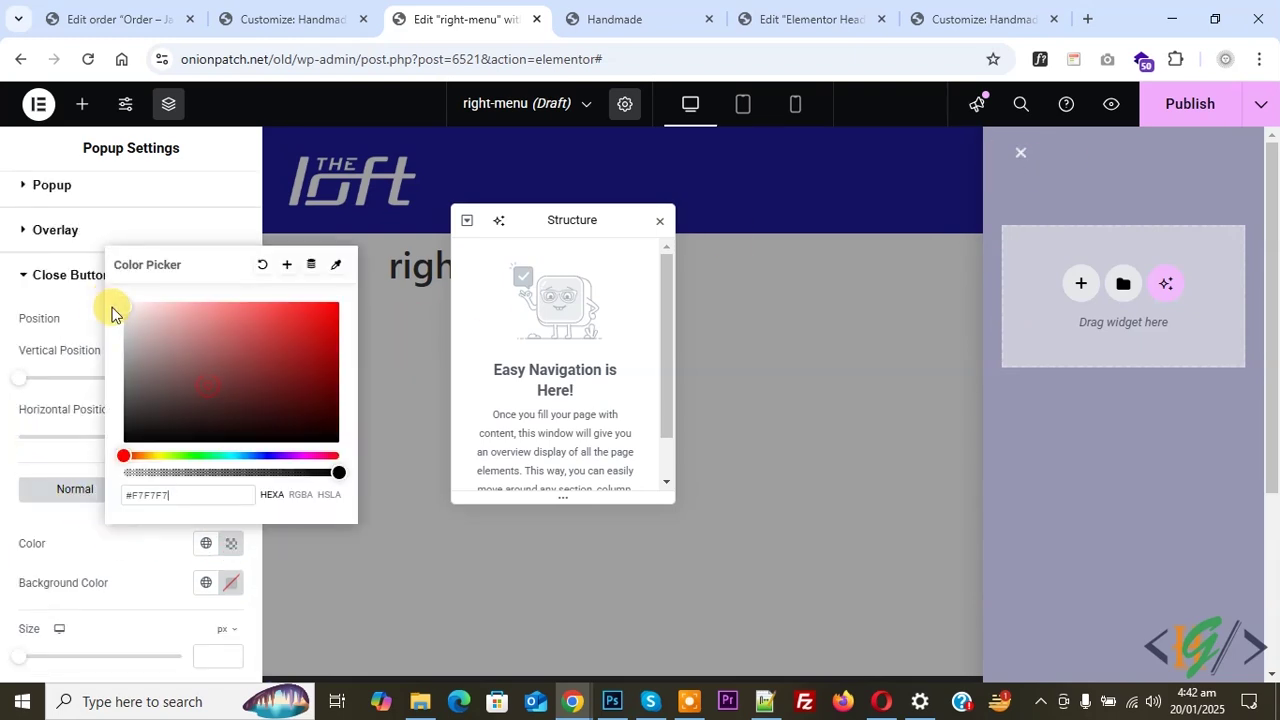
pyautogui.click(5, 371)
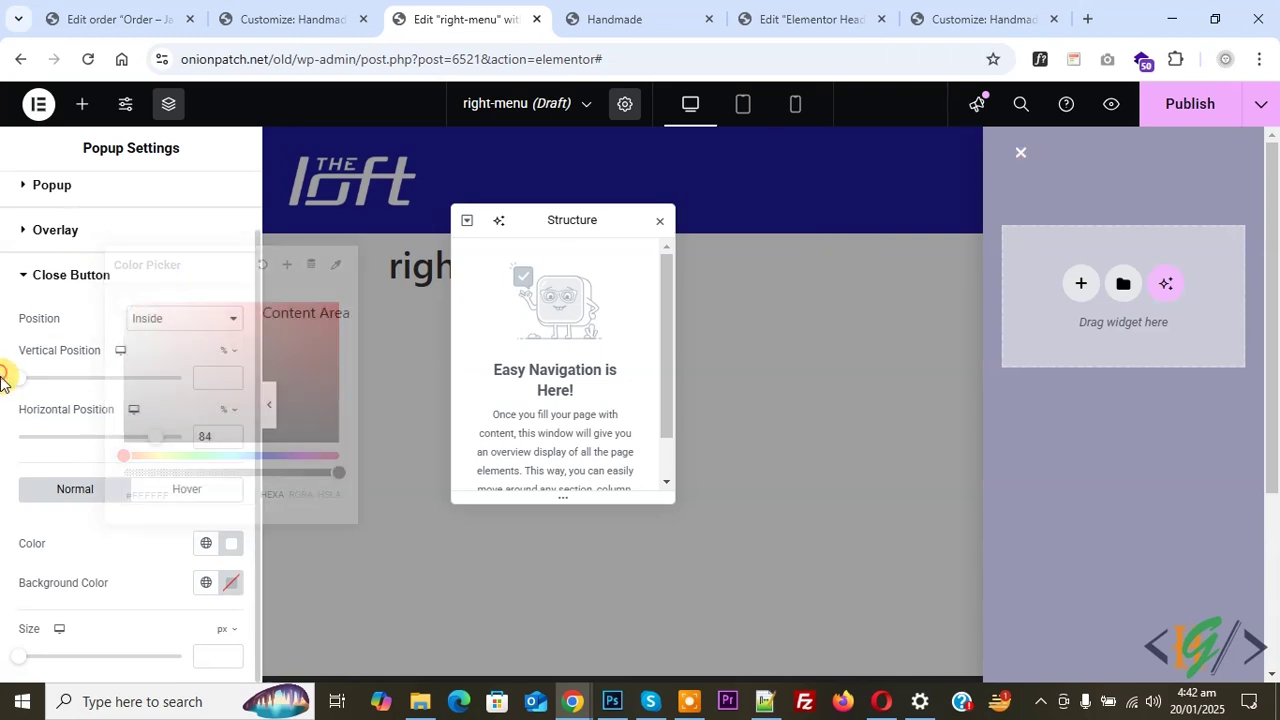
pyautogui.moveTo(22, 657); pyautogui.dragTo(82, 672)
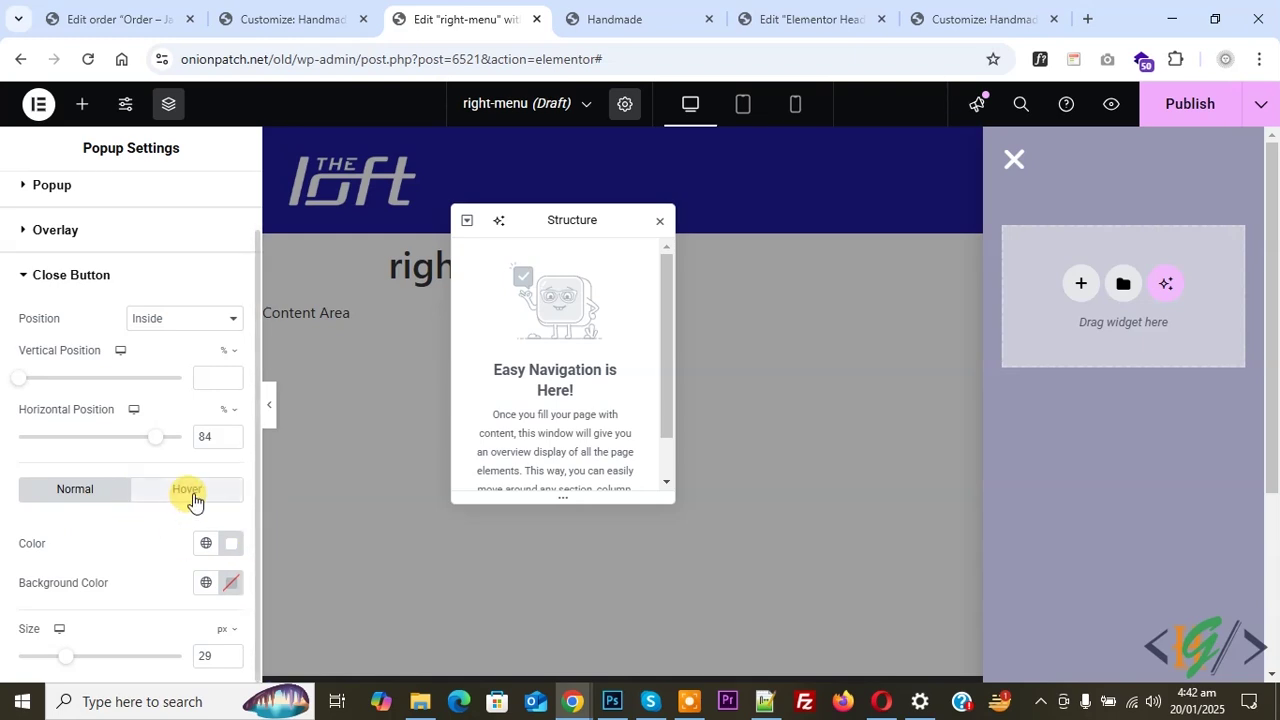
pyautogui.scroll(1, 90, 482)
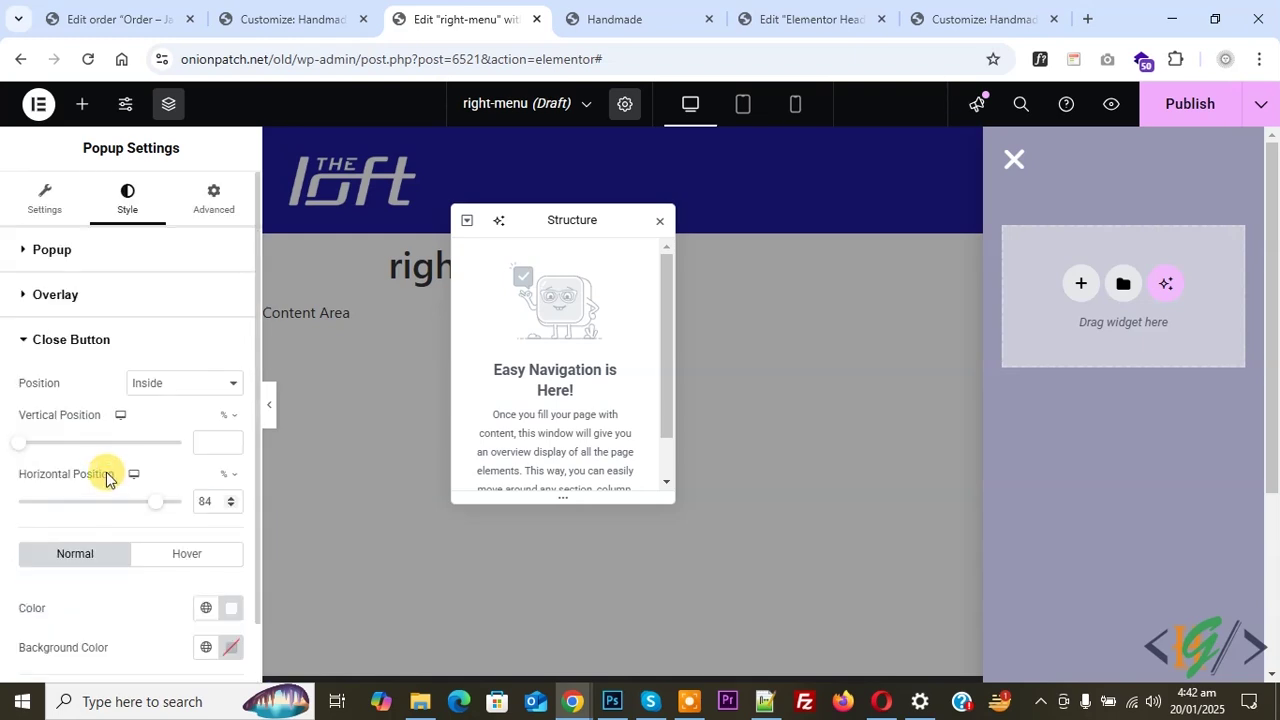
pyautogui.click(200, 203)
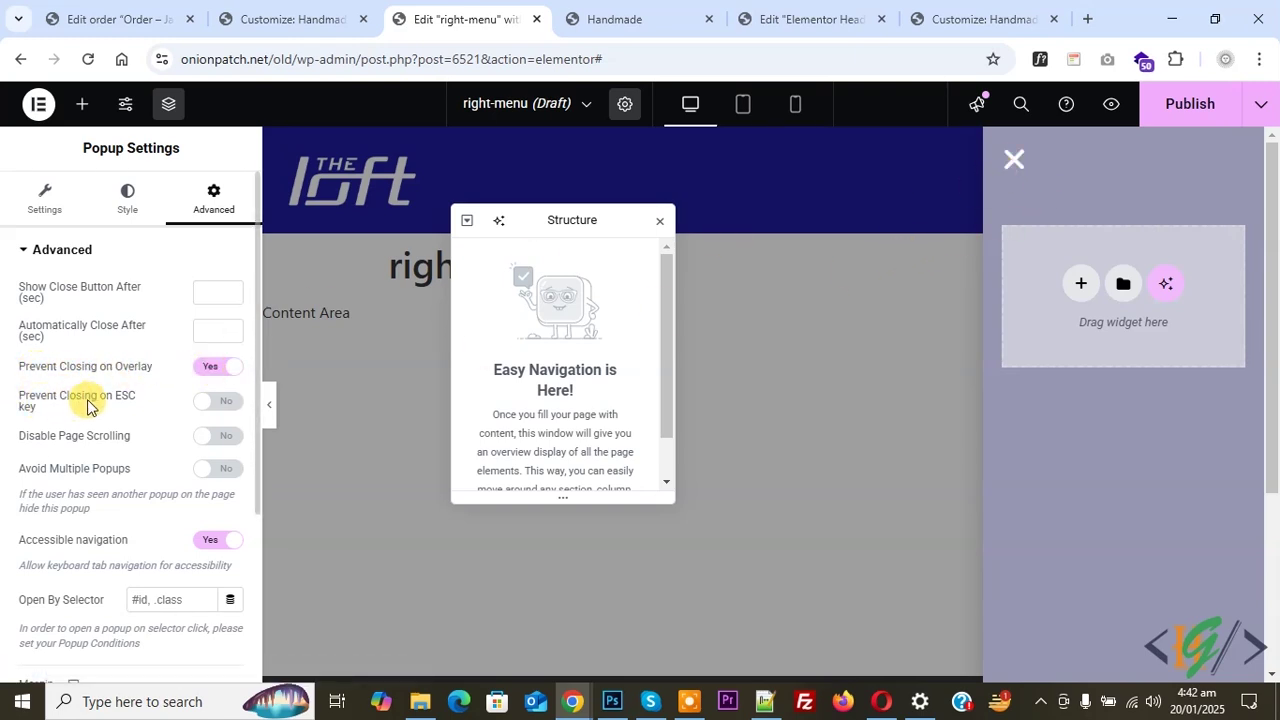
# - Switch Prevent Closing on ESC key to Yes for the right-menu popup
pyautogui.click(215, 403)
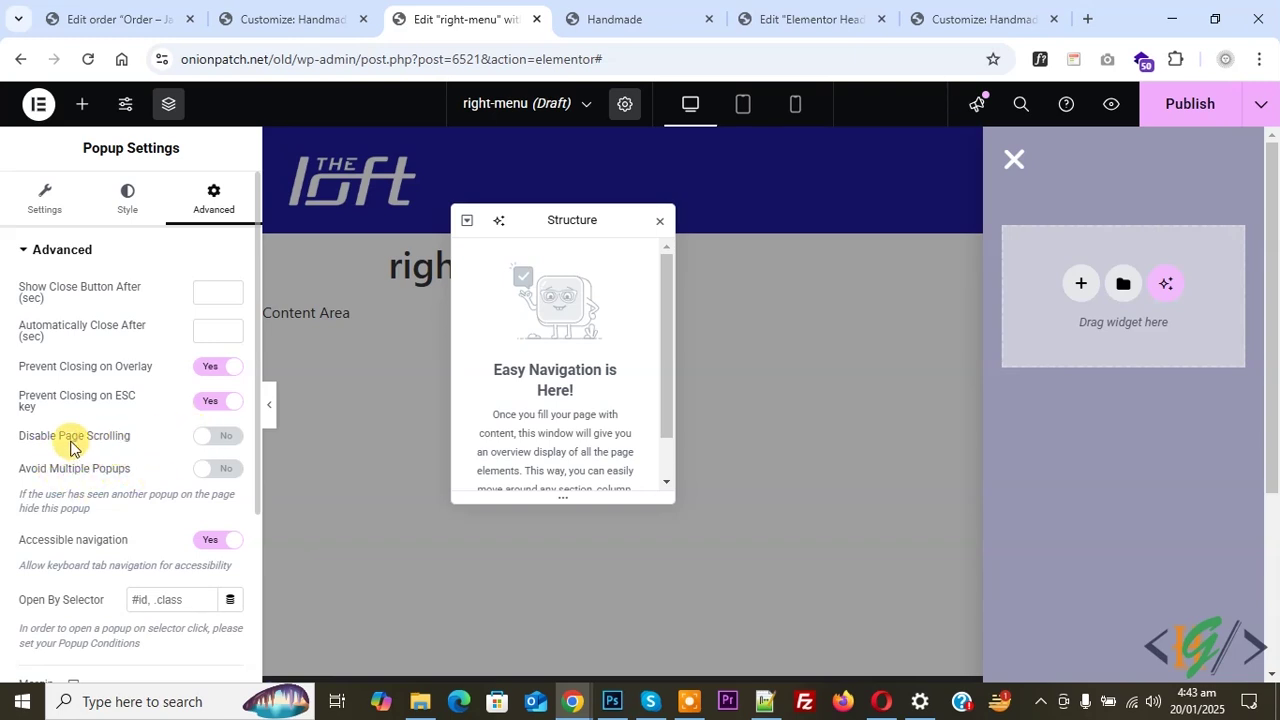
pyautogui.scroll(-3, 58, 445)
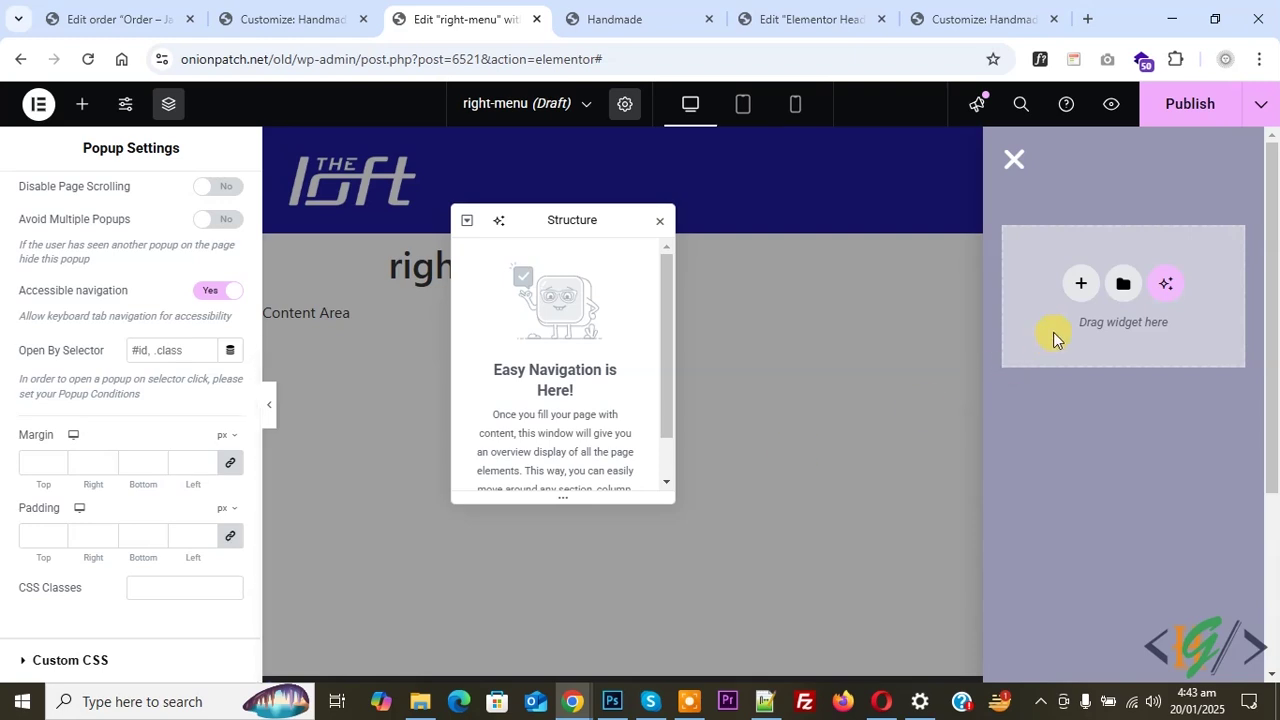
# - Add a two-column flexbox container, delete the right column, and set the remaining column to 100% width
pyautogui.click(1081, 290)
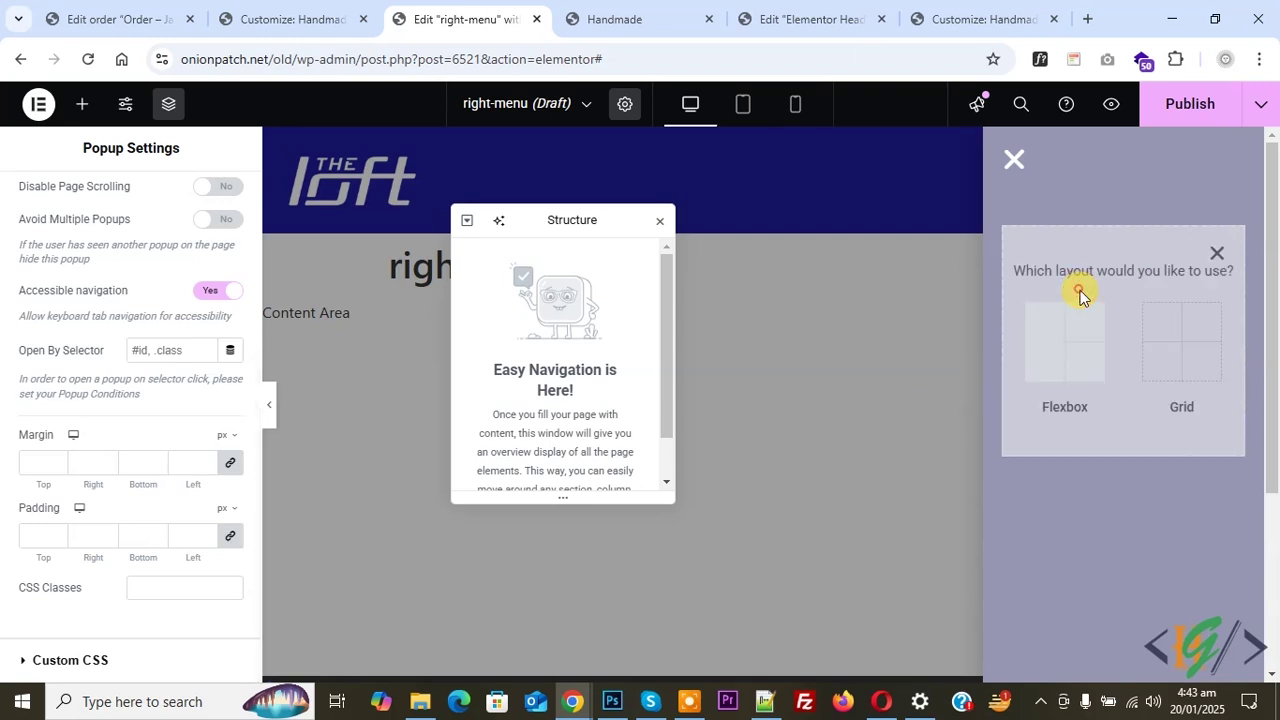
pyautogui.click(1052, 362)
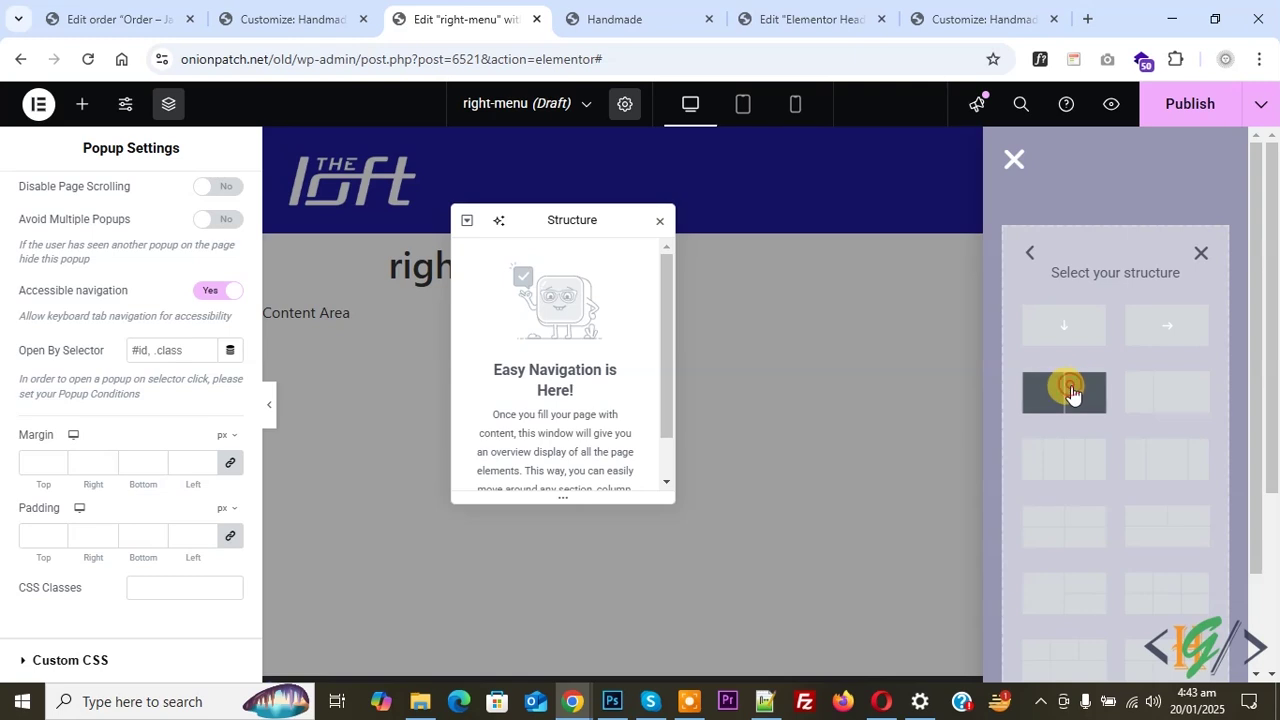
pyautogui.click(1072, 393)
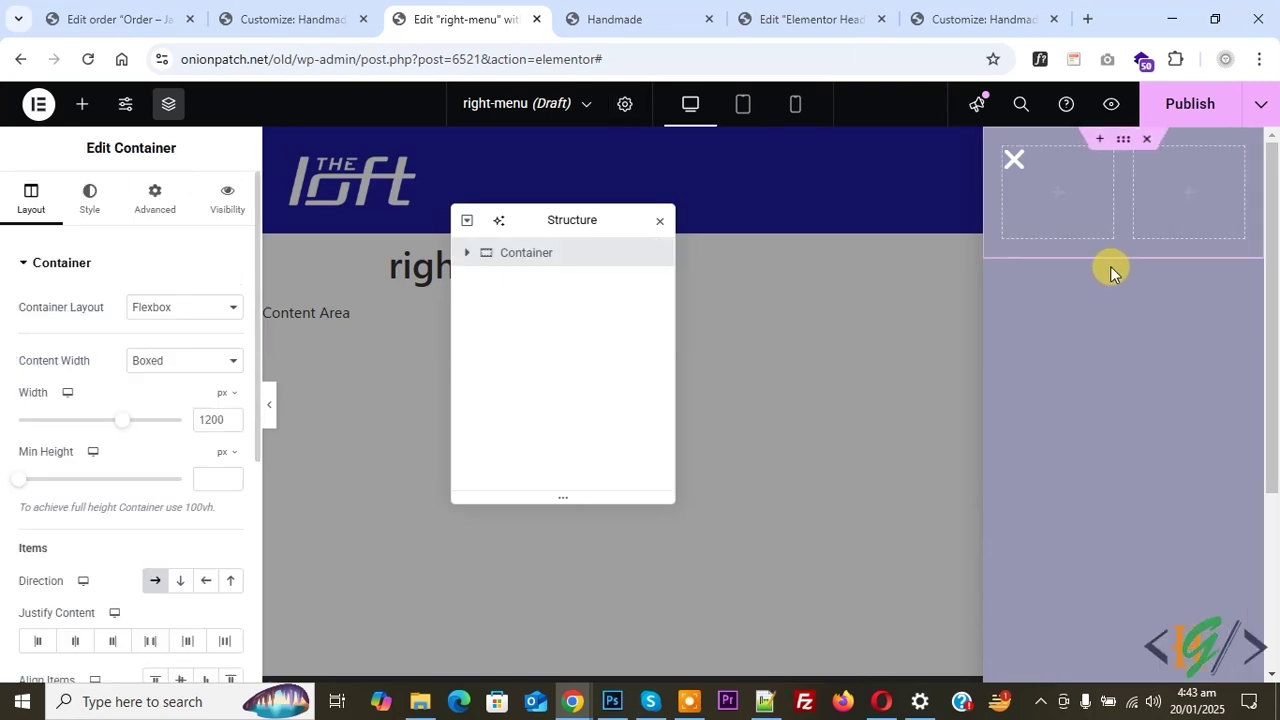
pyautogui.rightClick(1133, 163)
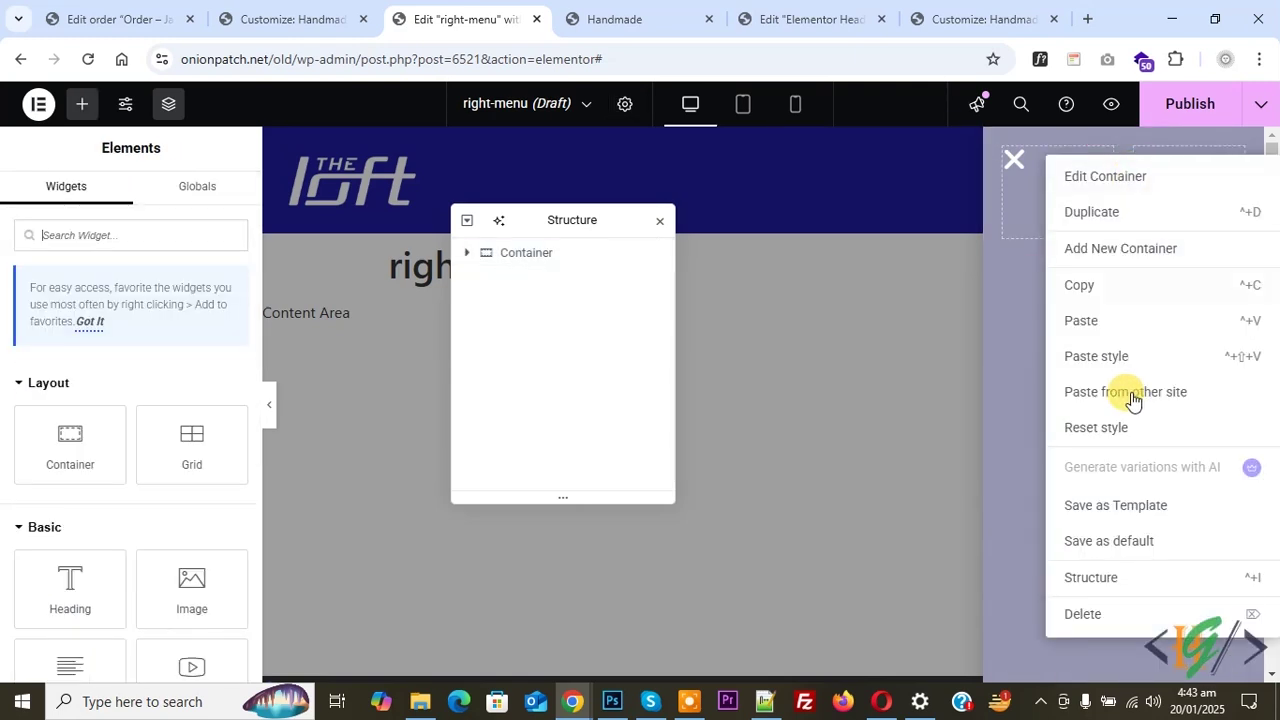
pyautogui.click(1078, 608)
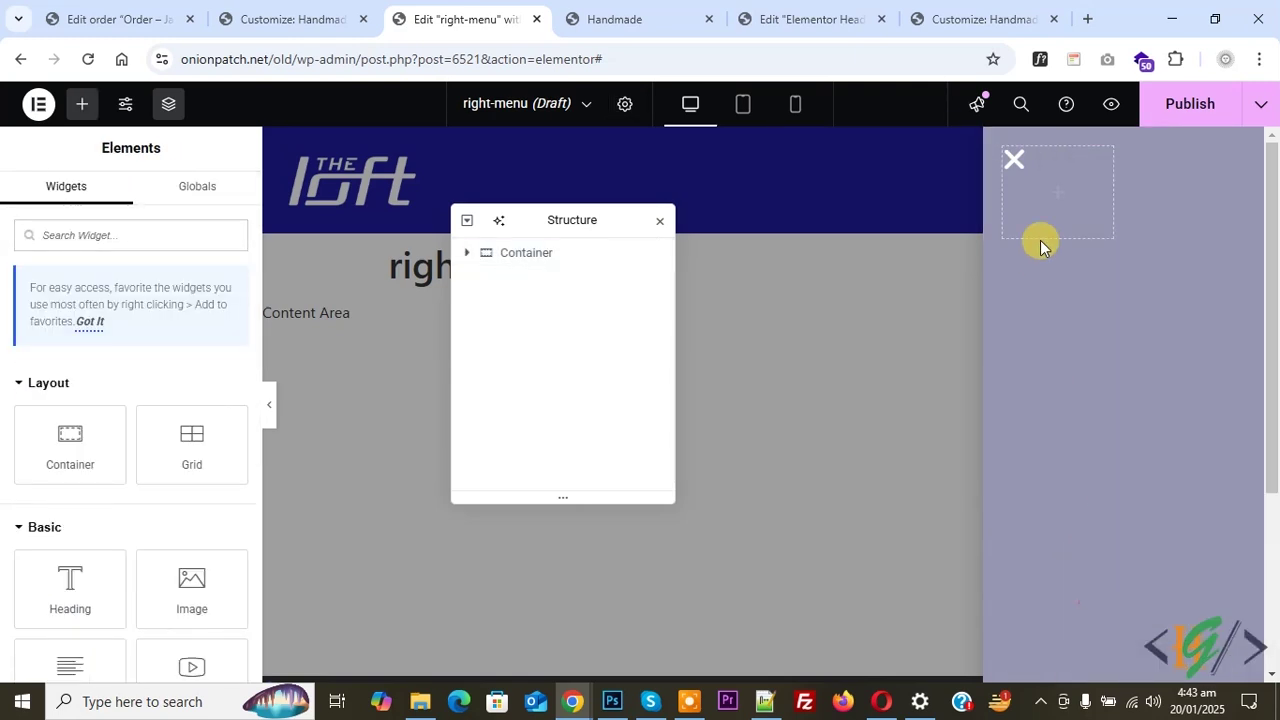
pyautogui.click(1004, 150)
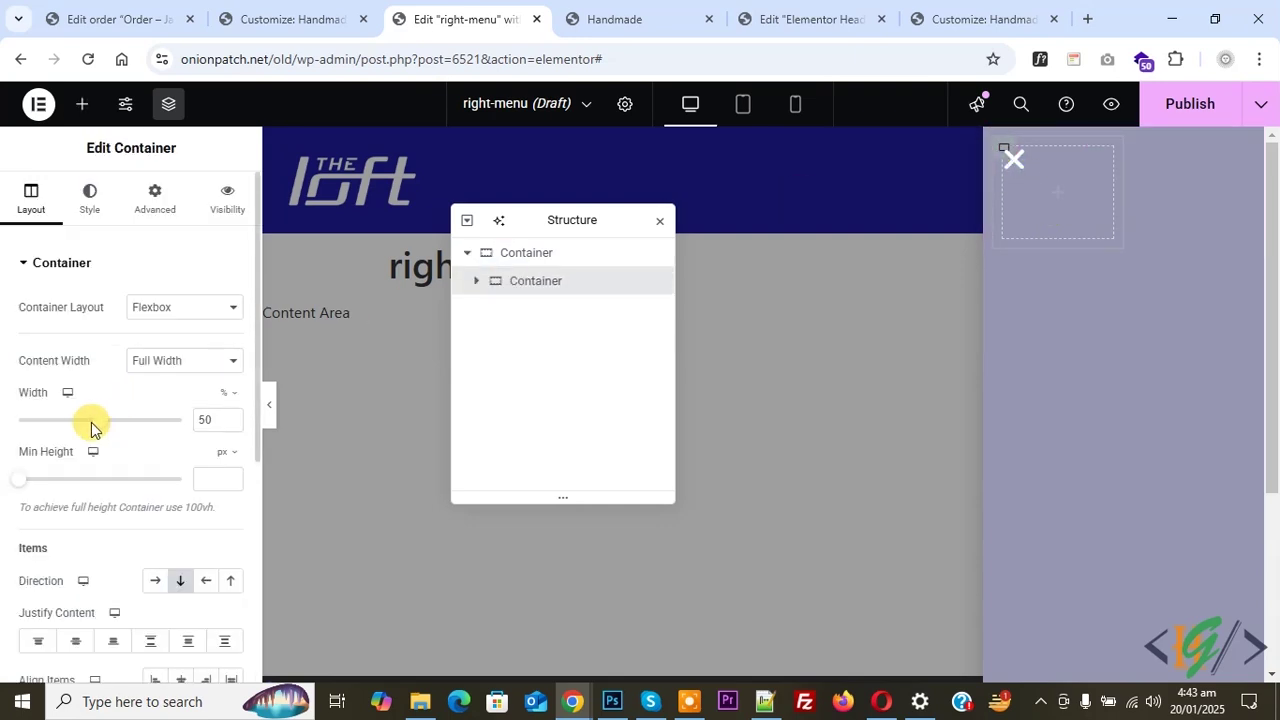
pyautogui.moveTo(92, 422); pyautogui.dragTo(206, 422)
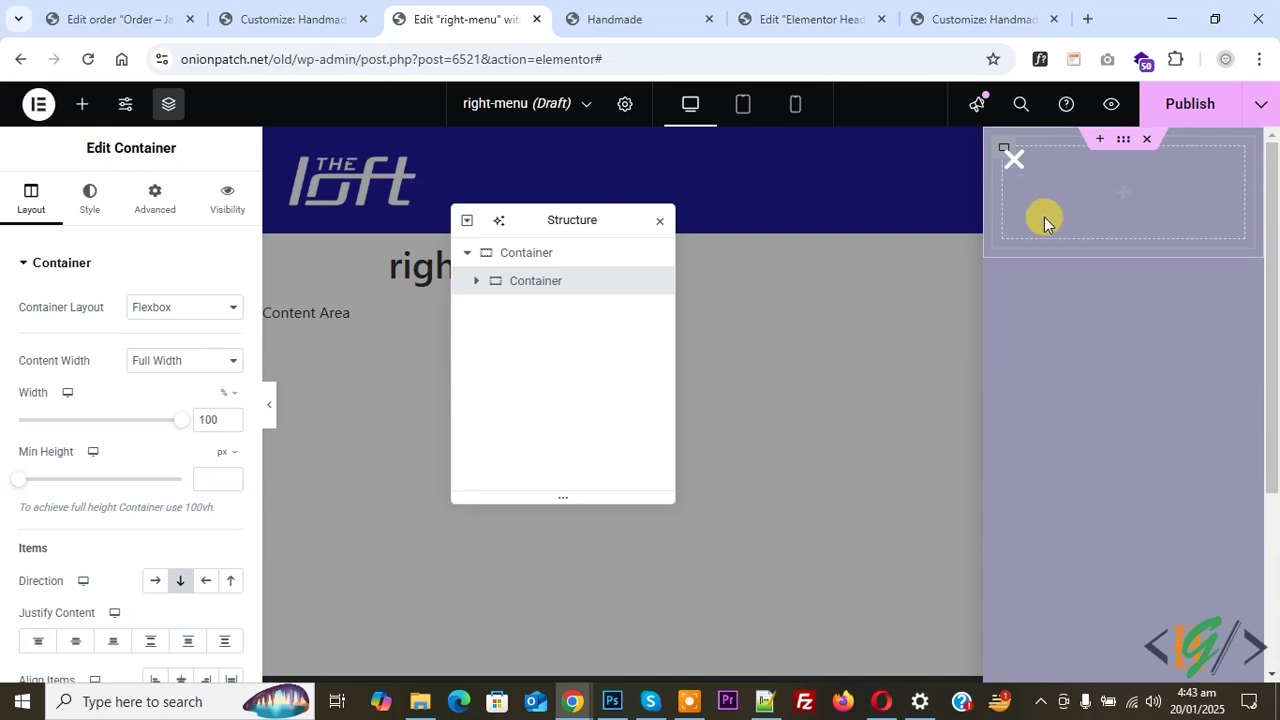
# - Unlink the popup's padding and set the top padding to 63 px
pyautogui.click(626, 106)
pyautogui.click(229, 208)
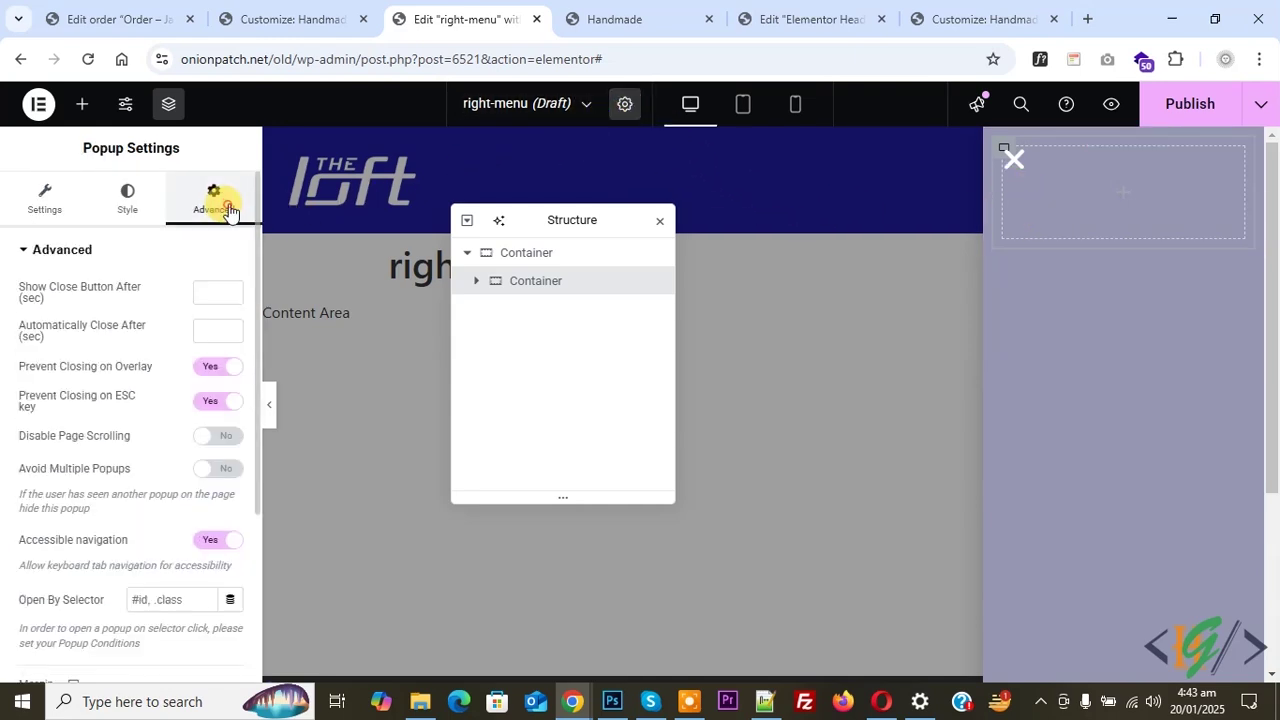
pyautogui.scroll(-3, 150, 320)
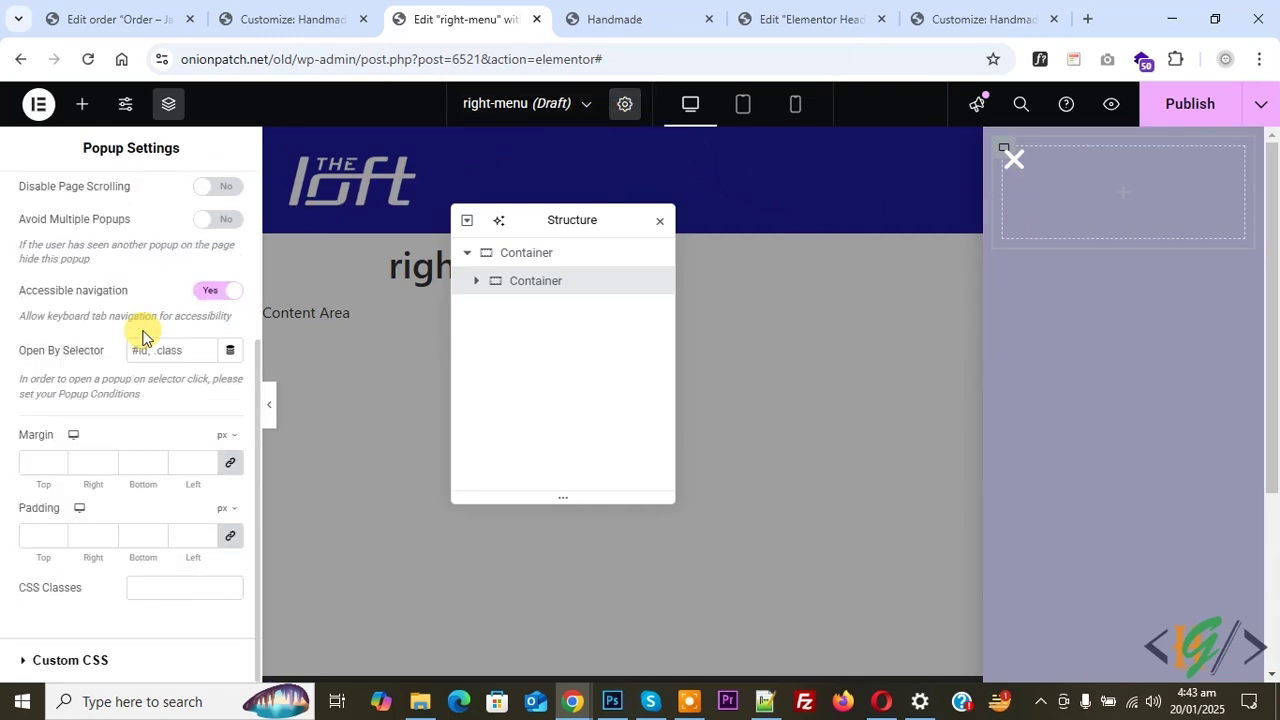
pyautogui.click(227, 540)
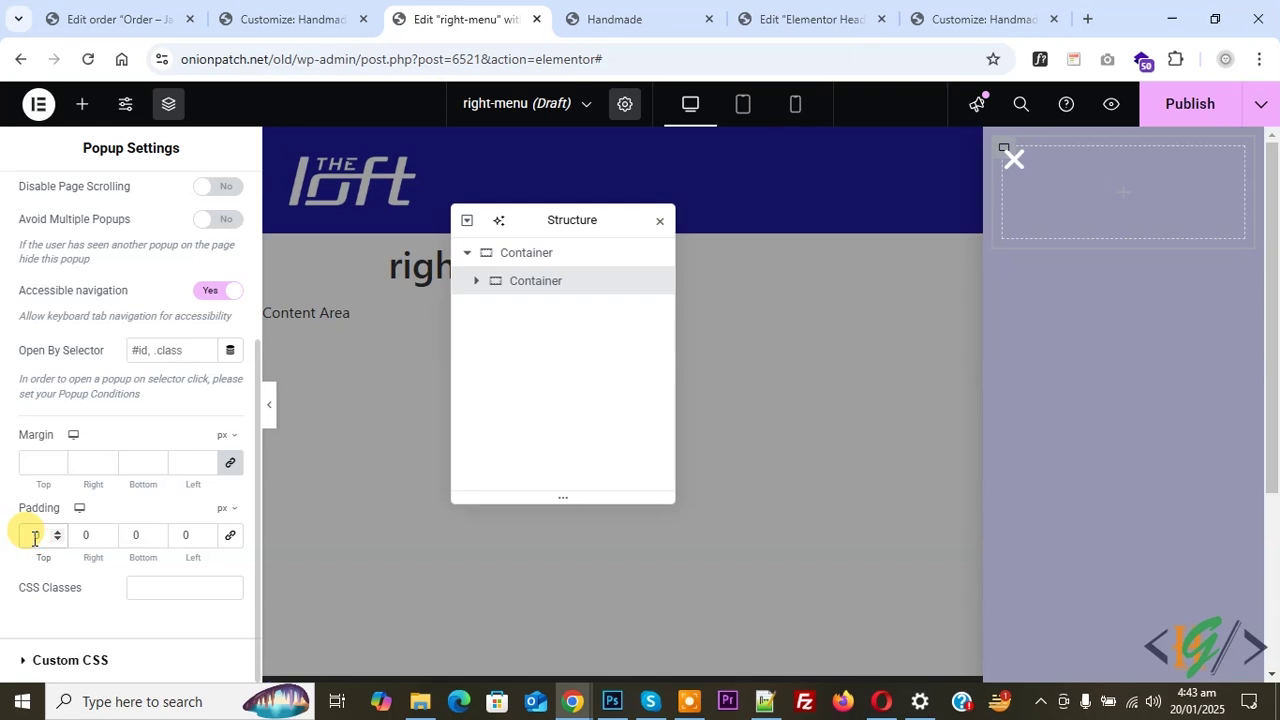
pyautogui.write('50')
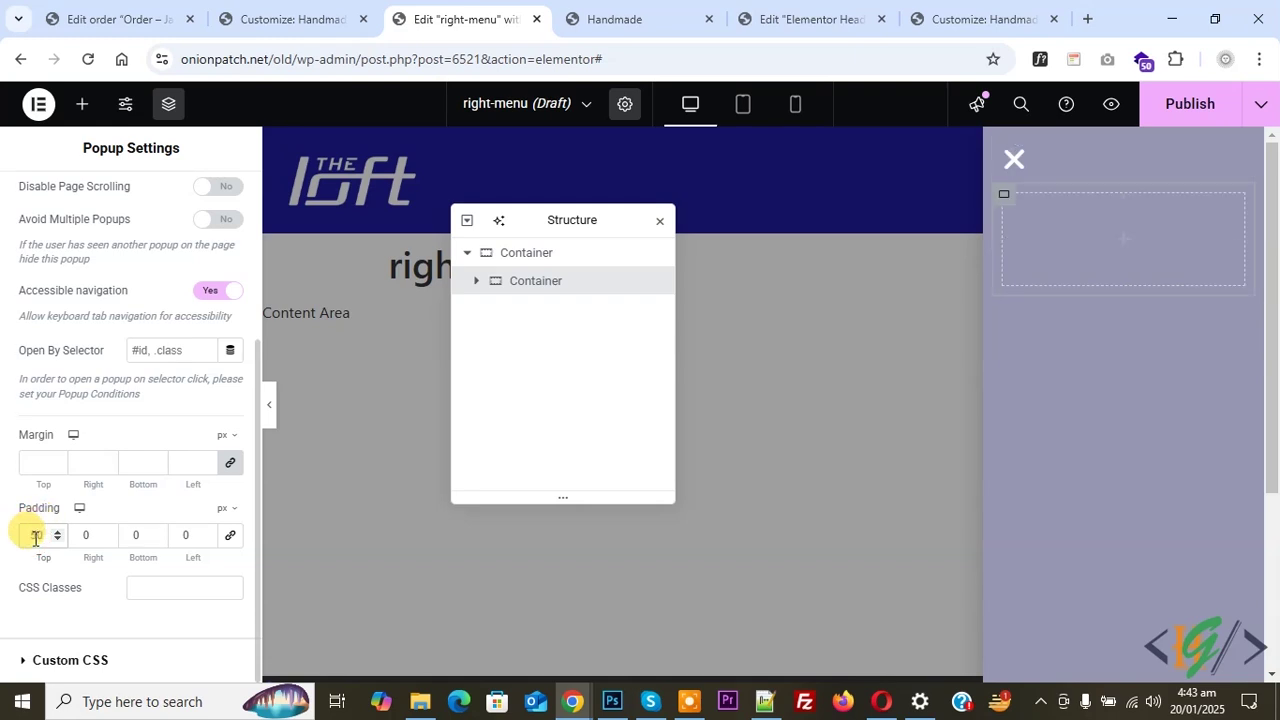
pyautogui.write('63')
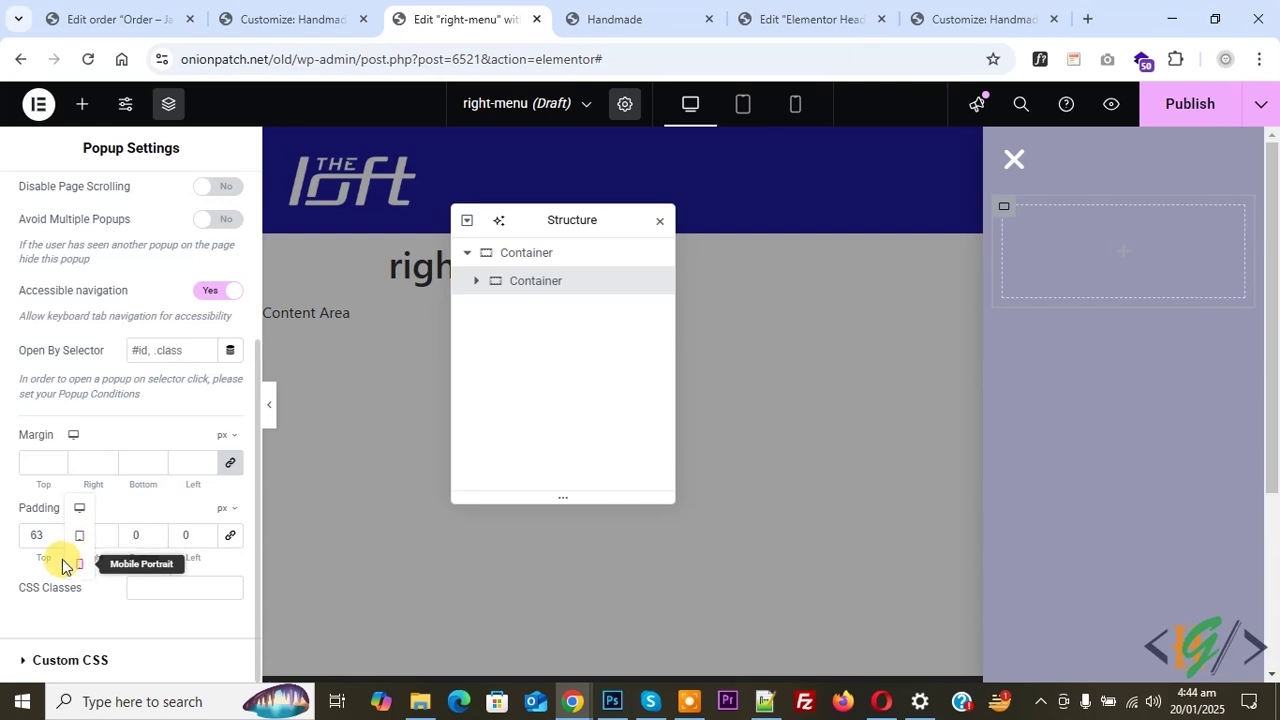
# - Set the popup's mobile width to 240 px, keeping the desktop width at 300 px
pyautogui.scroll(5, 30, 350)
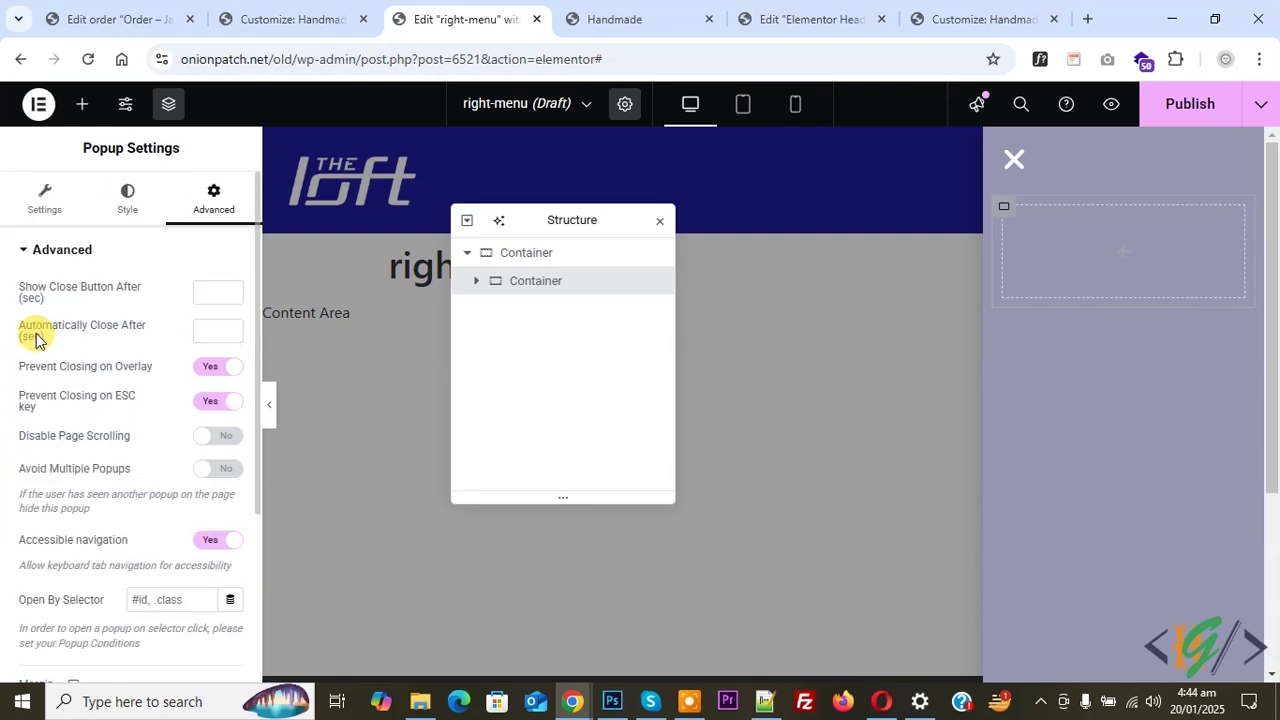
pyautogui.click(36, 205)
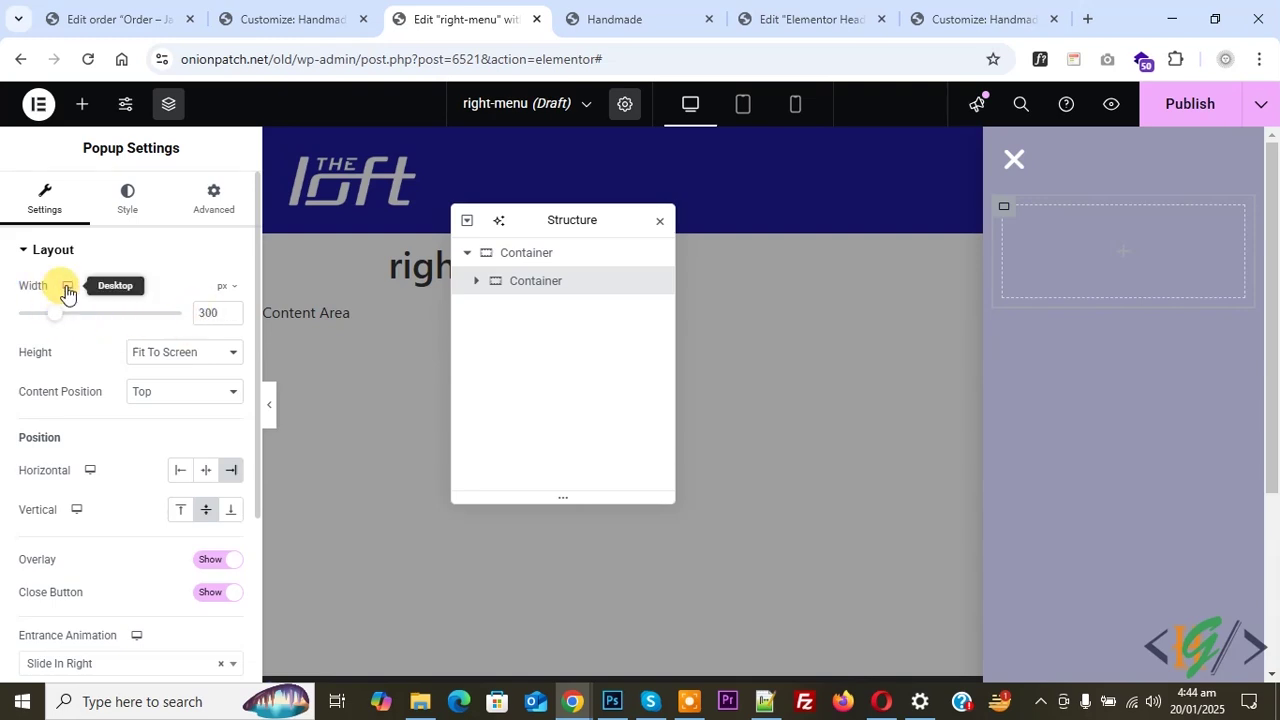
pyautogui.click(73, 342)
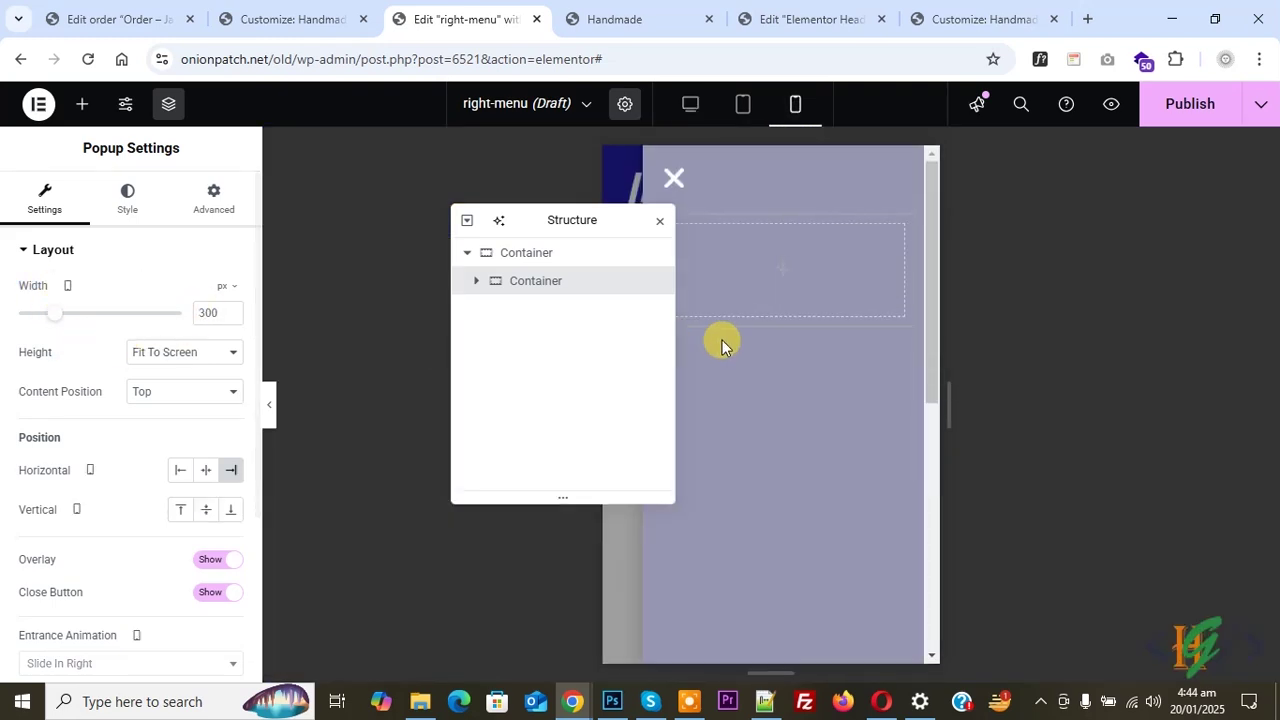
pyautogui.doubleClick(198, 315)
pyautogui.press('BackSpace')
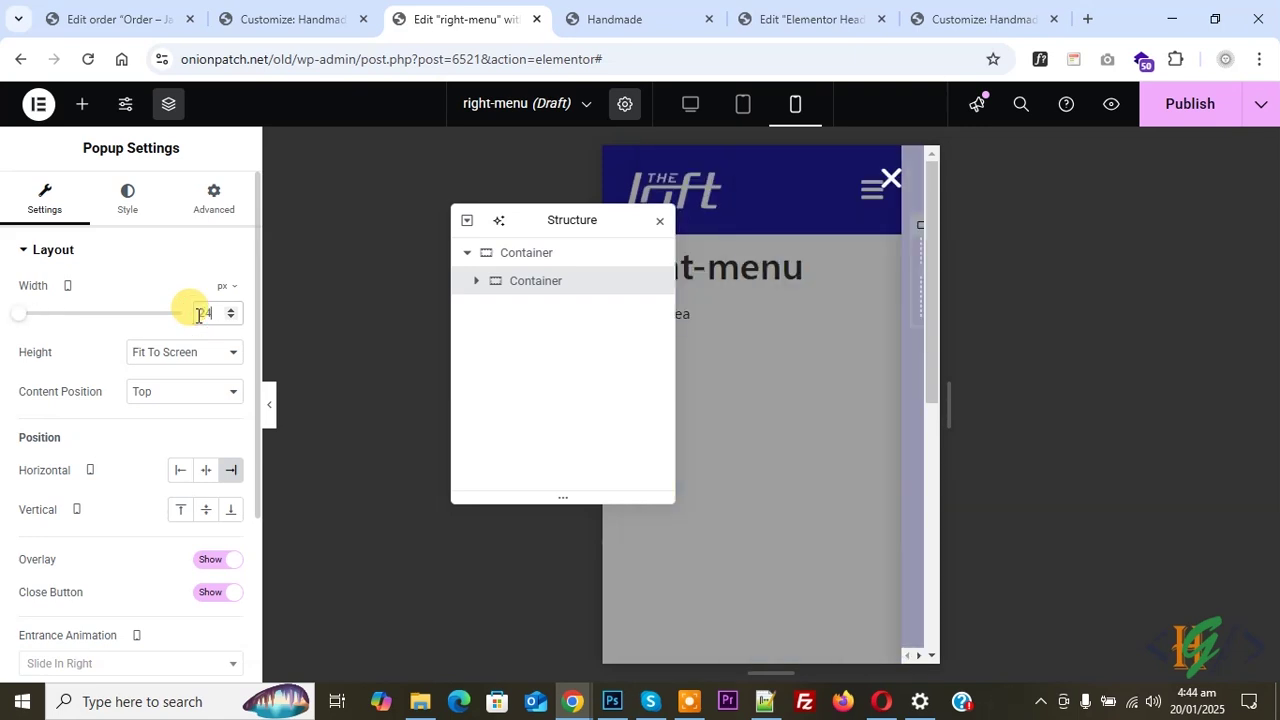
pyautogui.write('240')
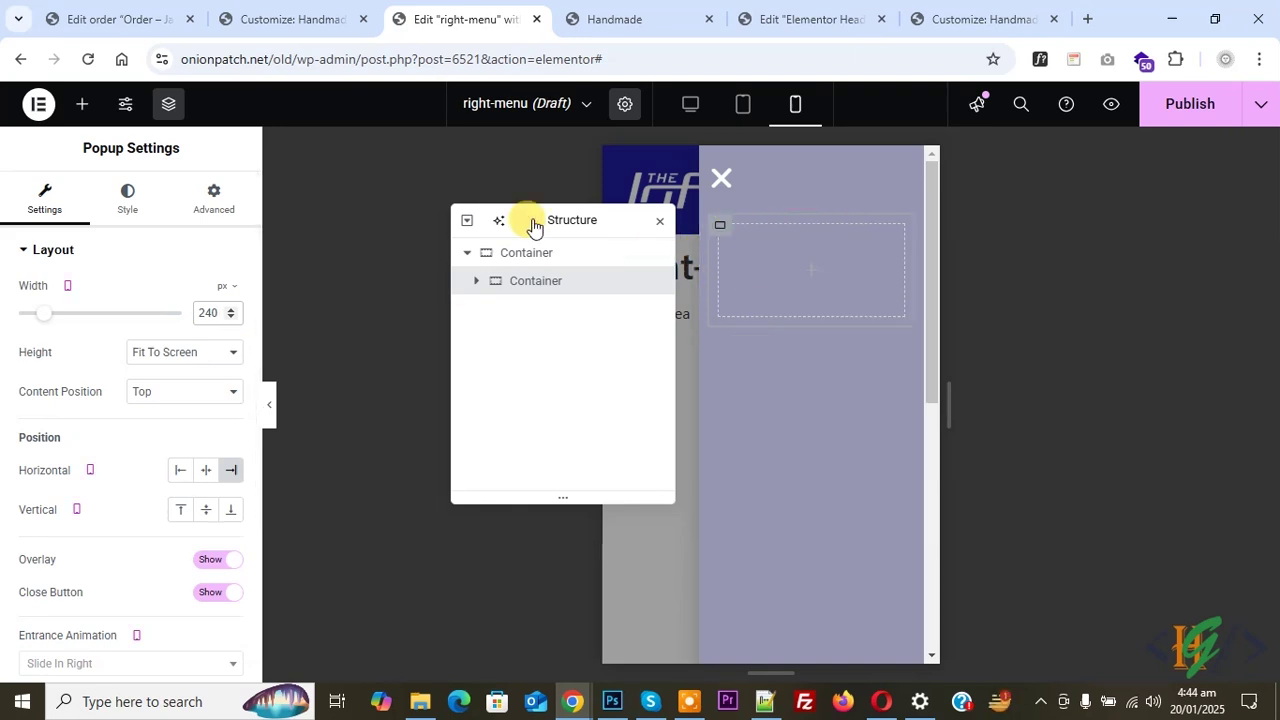
pyautogui.moveTo(68, 285)
pyautogui.click(67, 286)
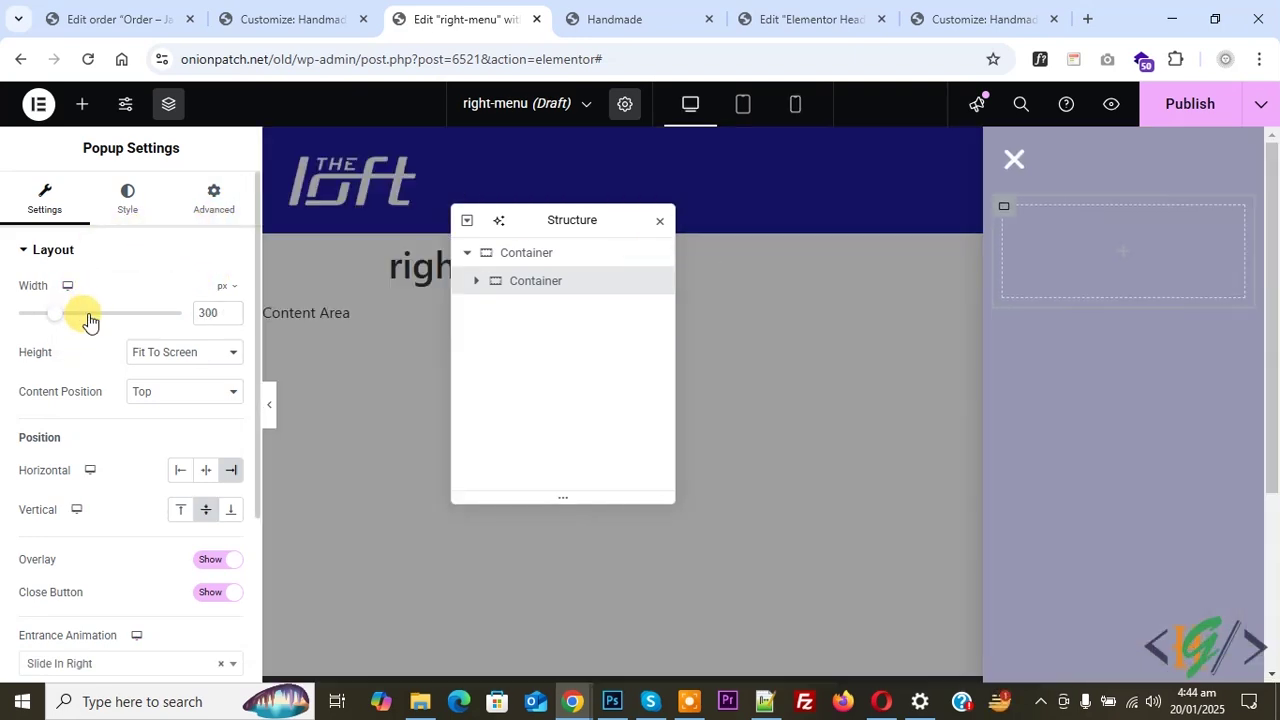
# - Place a WordPress Menu widget in the popup container showing Handmade Main Menu
pyautogui.click(1127, 255)
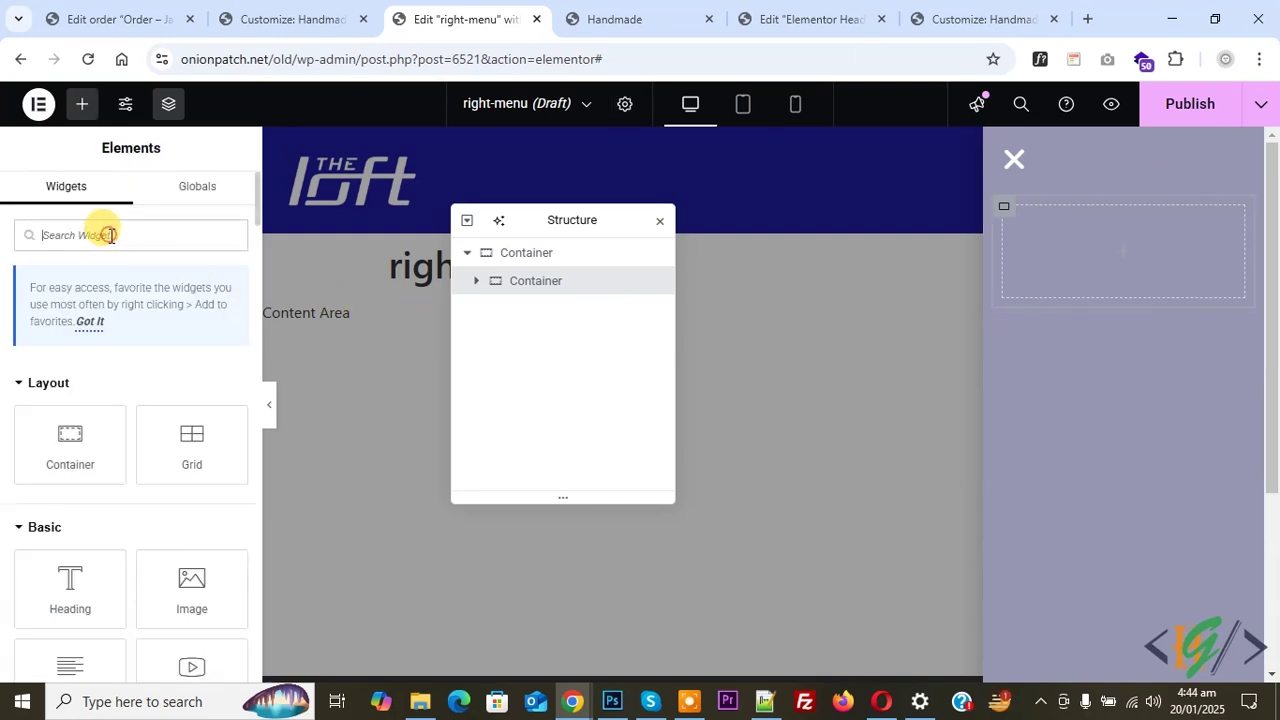
pyautogui.write('menu')
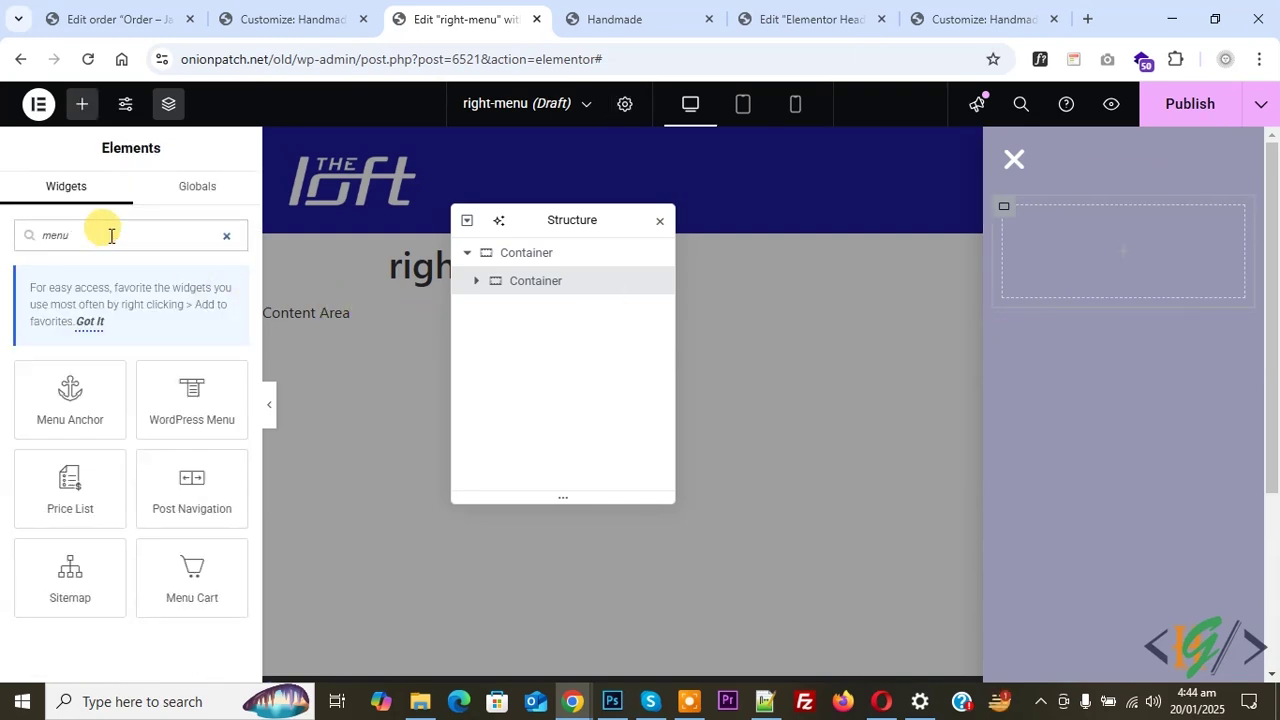
pyautogui.moveTo(157, 386); pyautogui.dragTo(1096, 273)
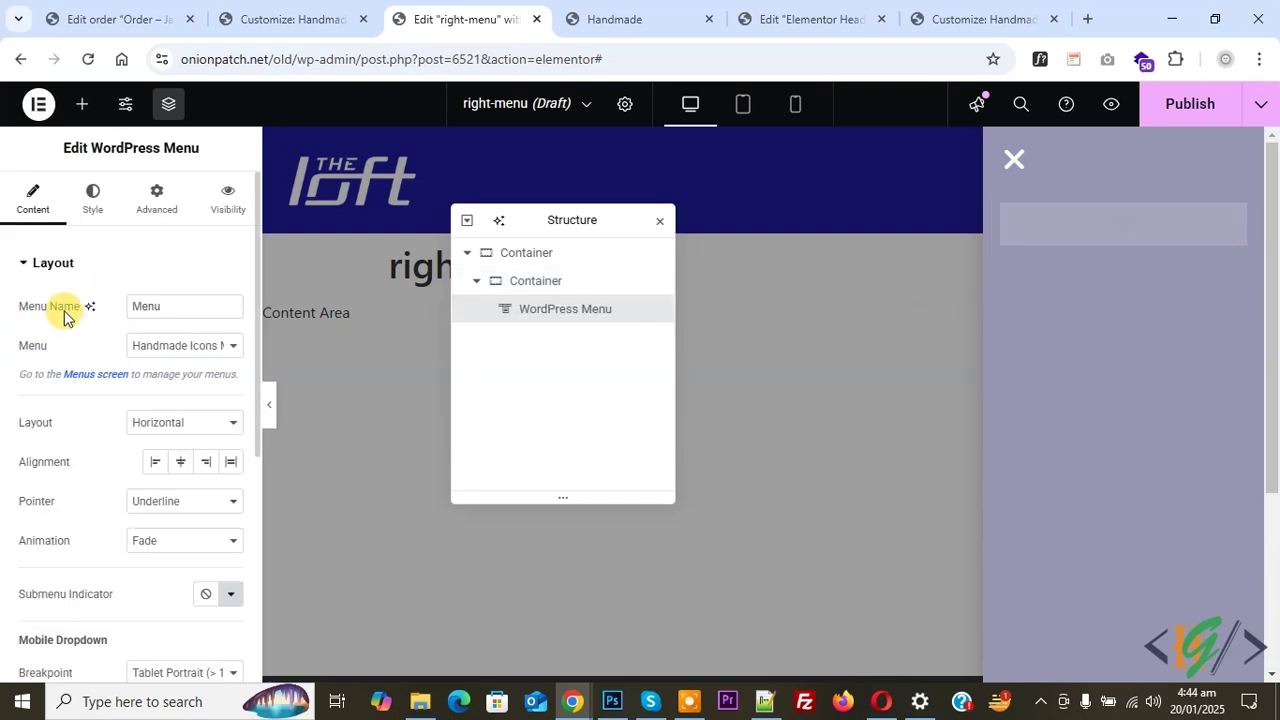
pyautogui.click(145, 350)
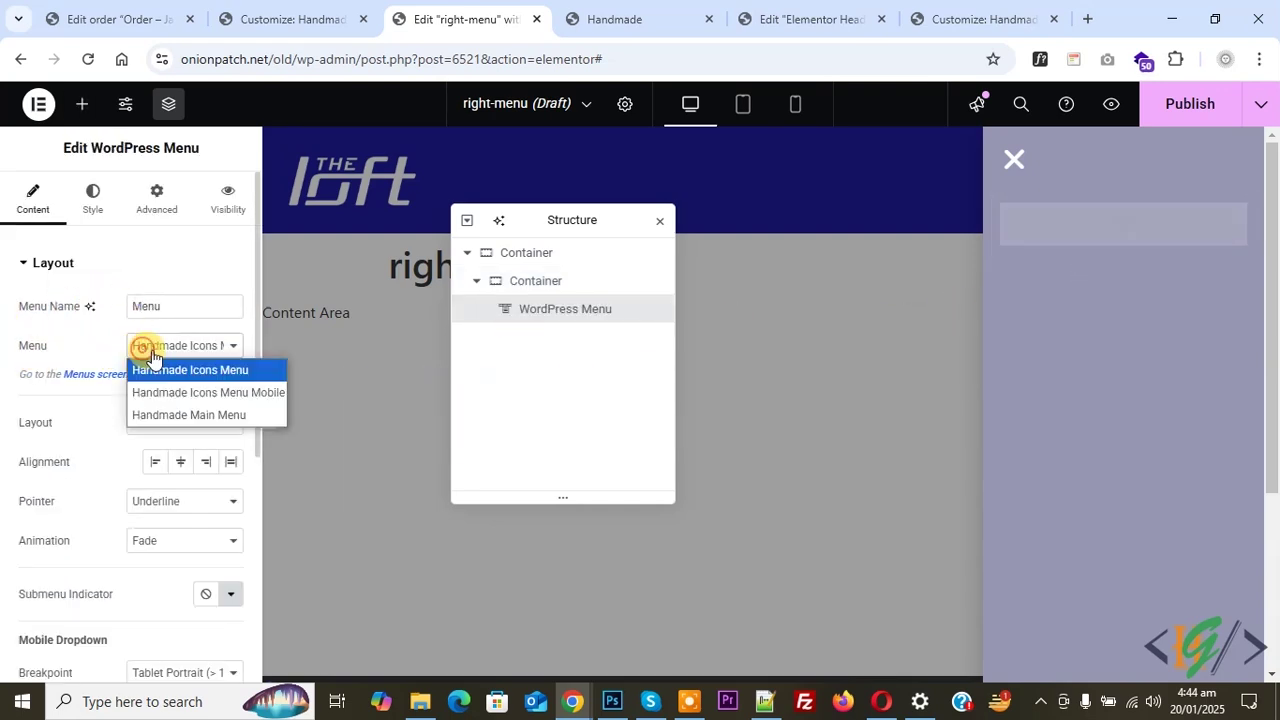
pyautogui.click(177, 416)
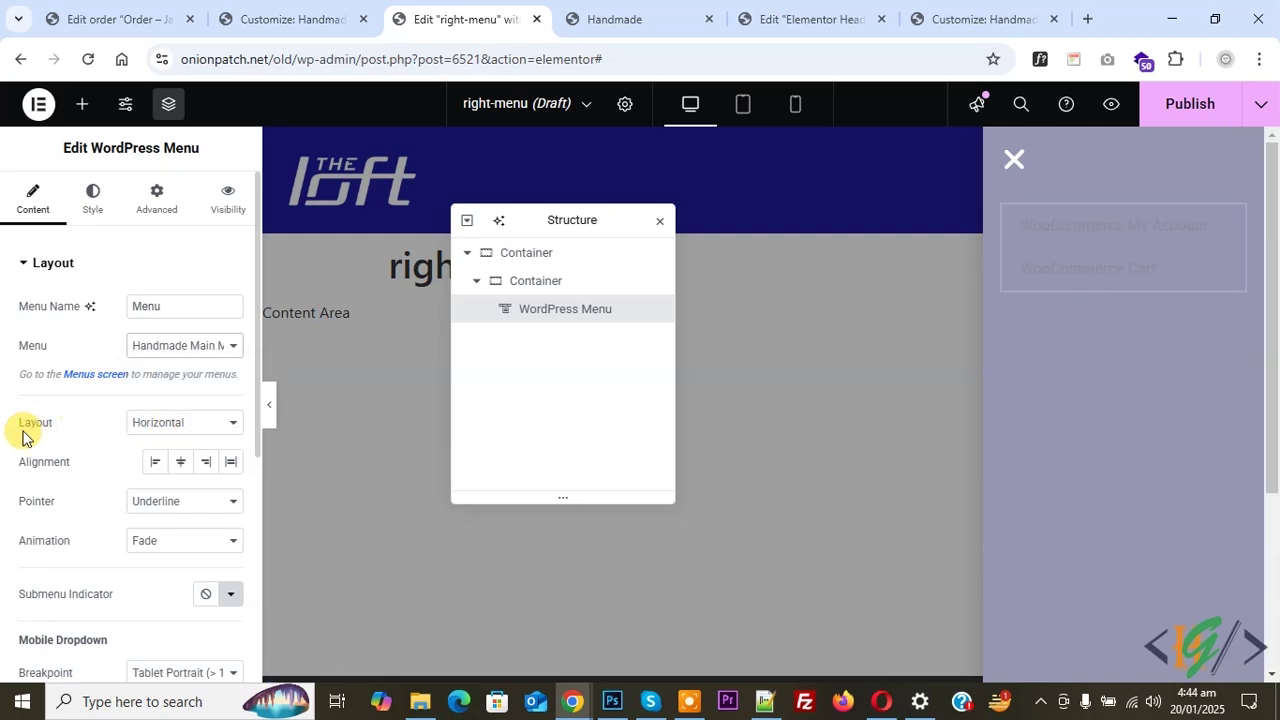
# - Set the menu layout to Vertical, alignment to Start, and the mobile dropdown breakpoint to None
pyautogui.click(168, 430)
pyautogui.click(168, 469)
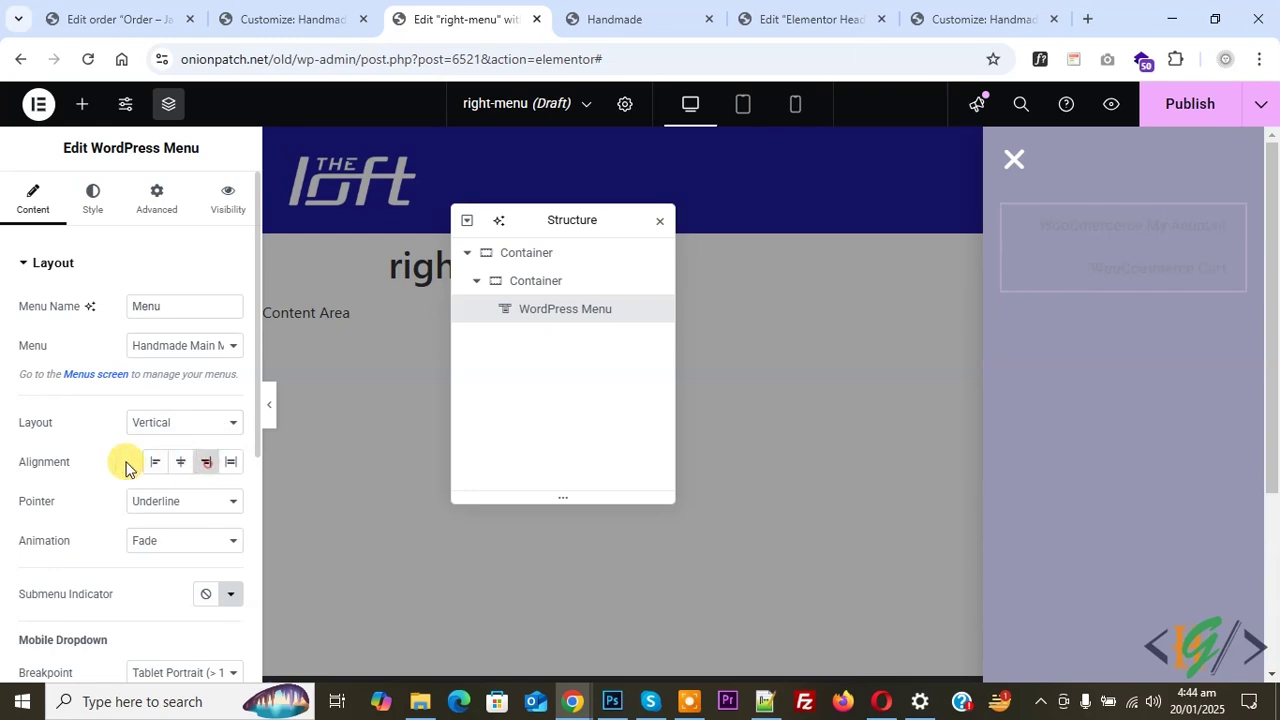
pyautogui.click(183, 461)
pyautogui.click(205, 461)
pyautogui.click(155, 461)
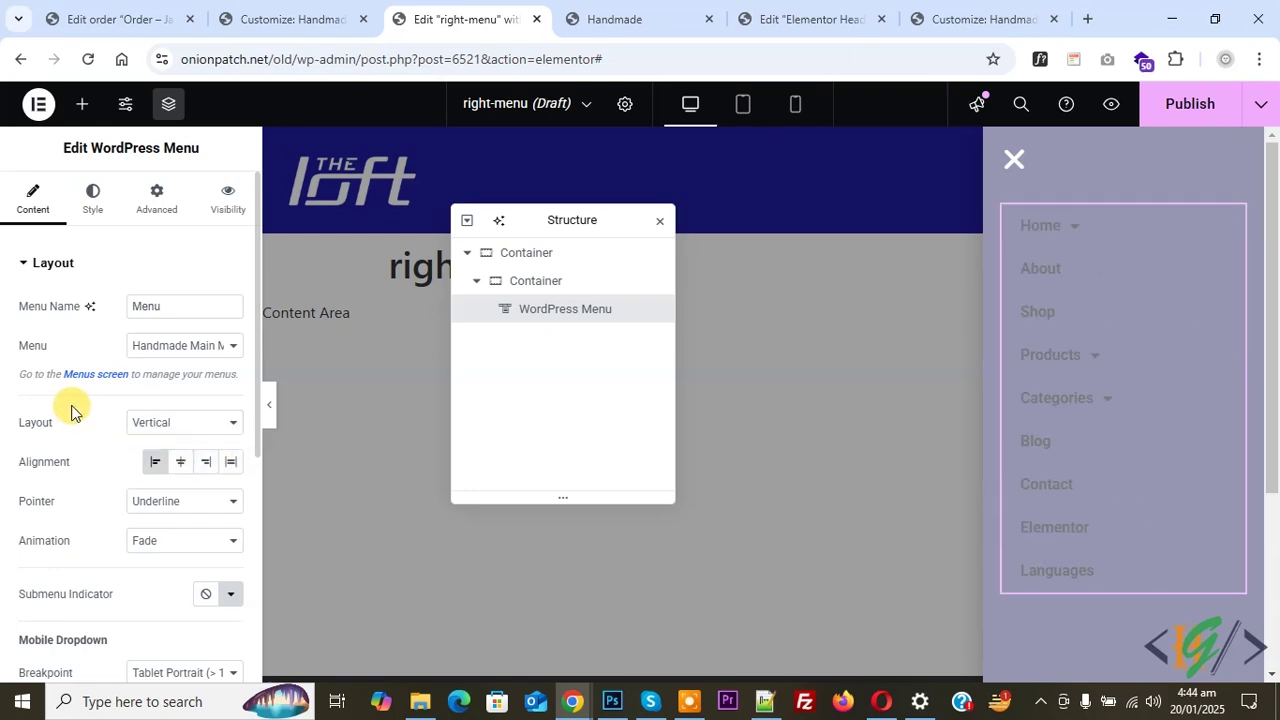
pyautogui.scroll(-2, 70, 412)
pyautogui.scroll(-4, 78, 425)
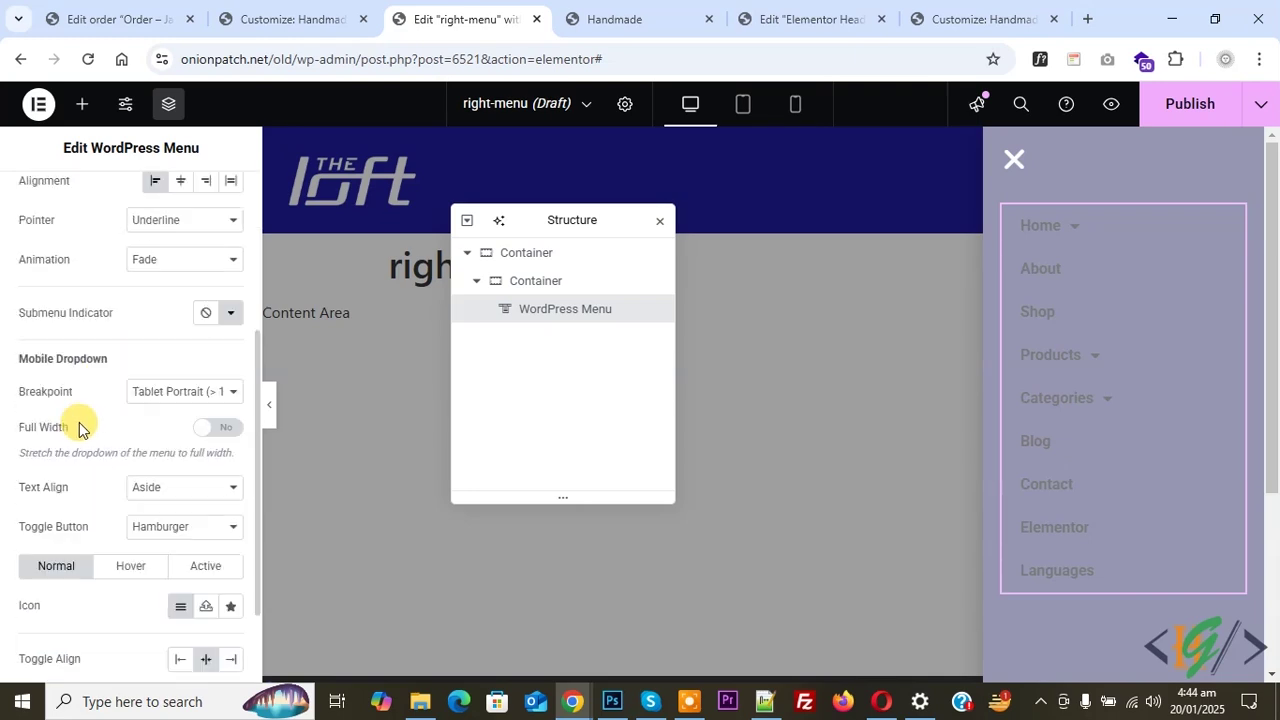
pyautogui.click(170, 391)
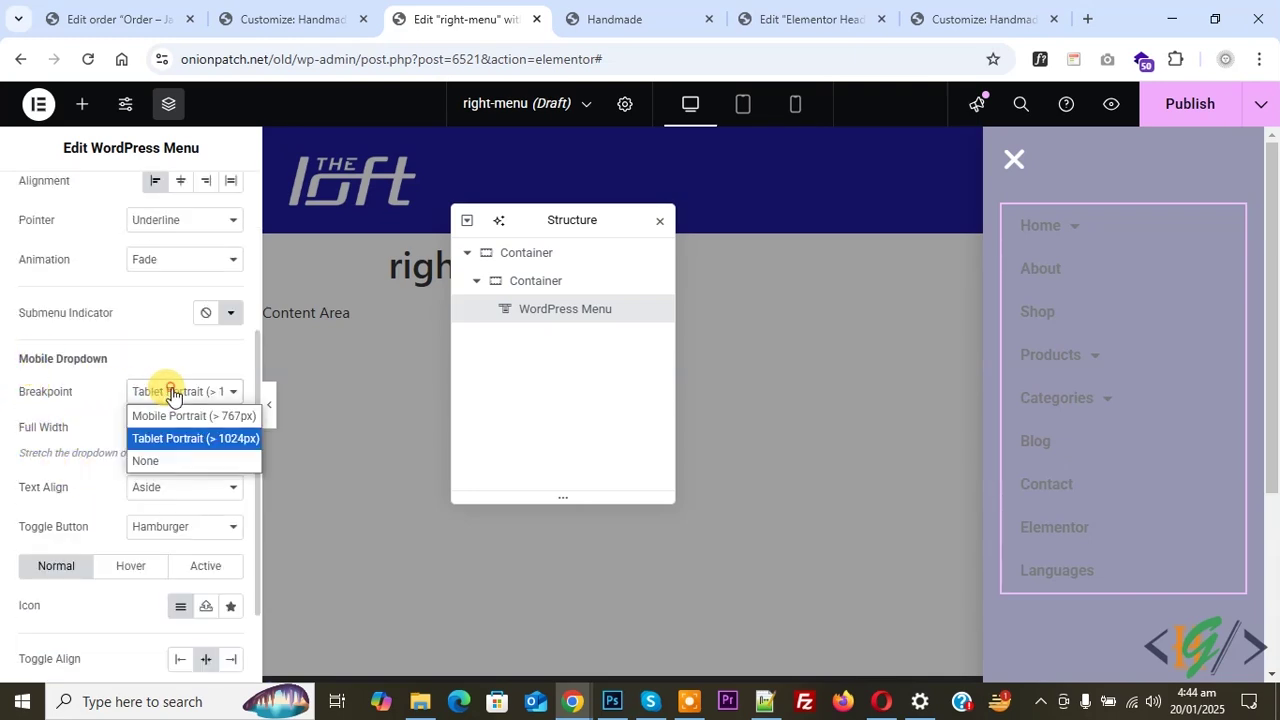
pyautogui.click(146, 460)
pyautogui.scroll(5, 107, 447)
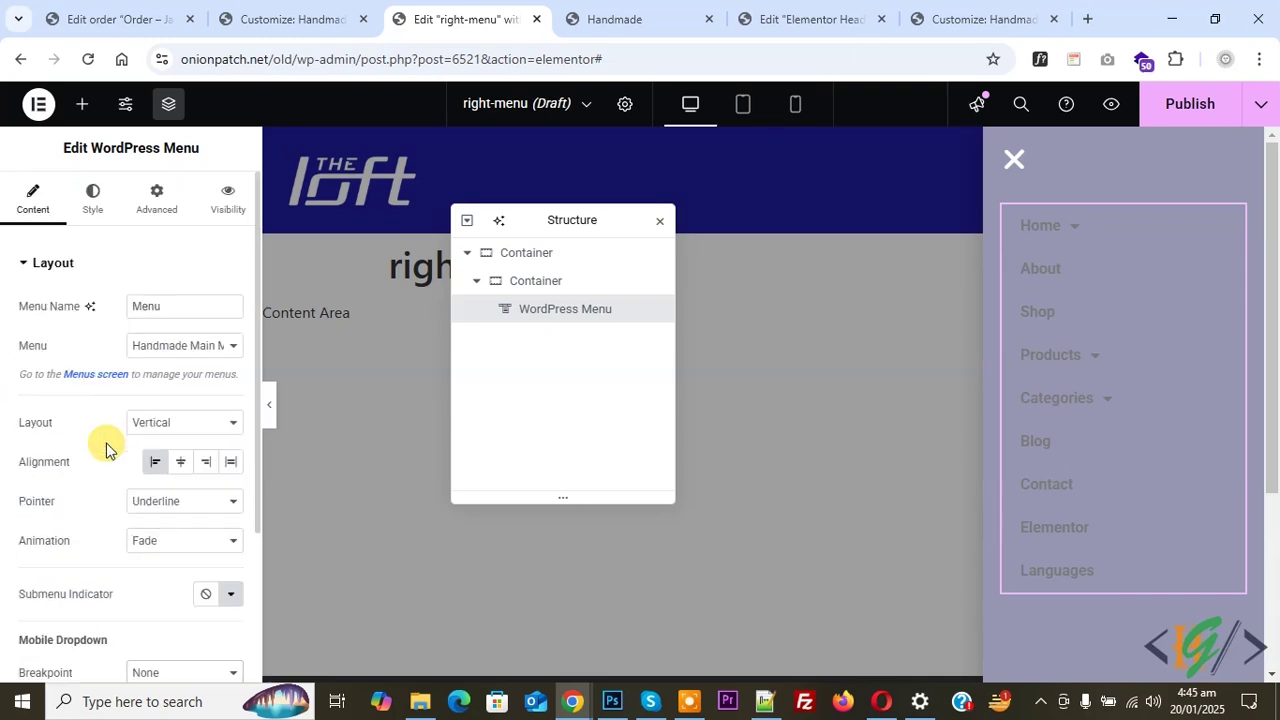
pyautogui.click(86, 204)
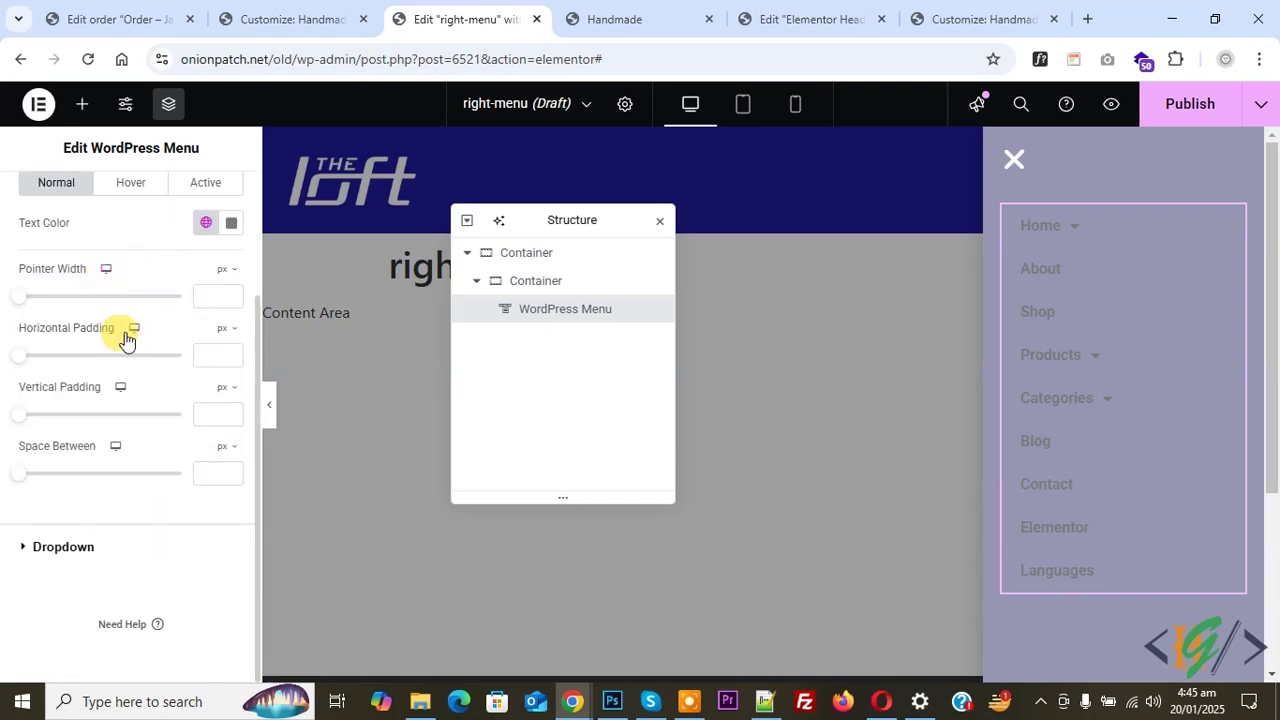
# - Set the popup menu items' normal text colour to white, then review the hover and dropdown settings
pyautogui.click(230, 222)
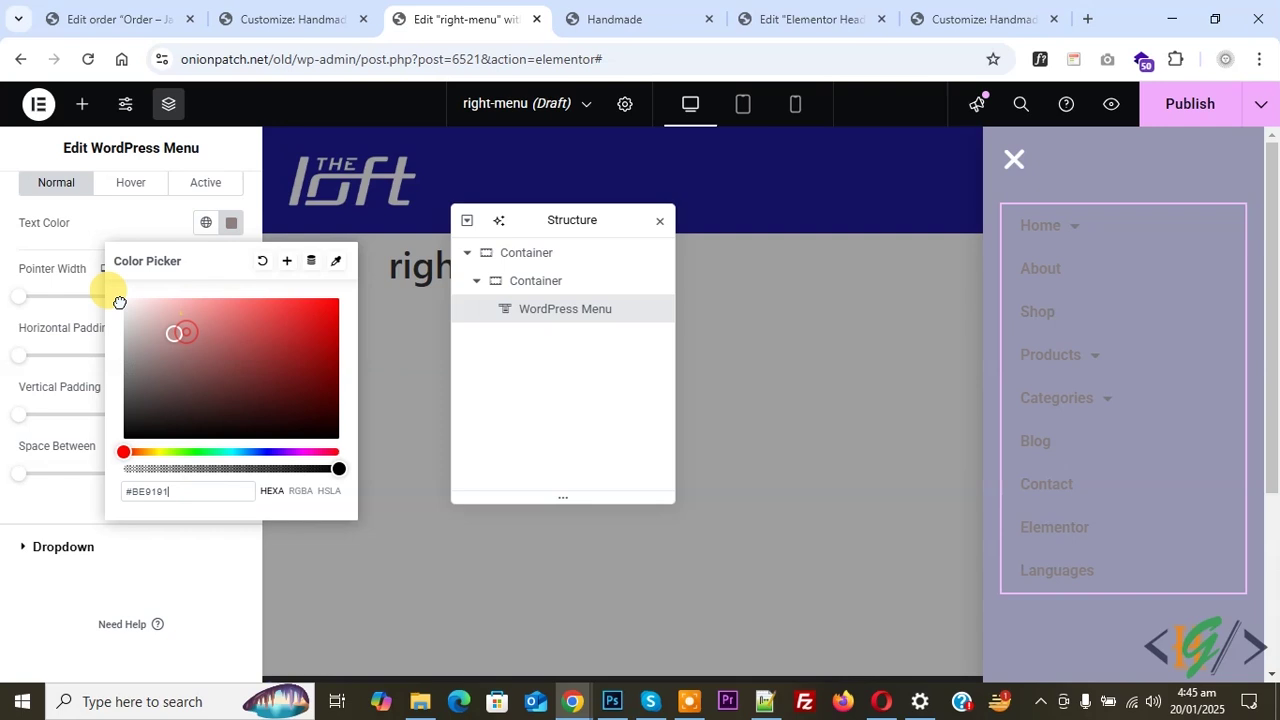
pyautogui.moveTo(157, 329); pyautogui.dragTo(71, 271)
pyautogui.click(7, 401)
pyautogui.click(130, 182)
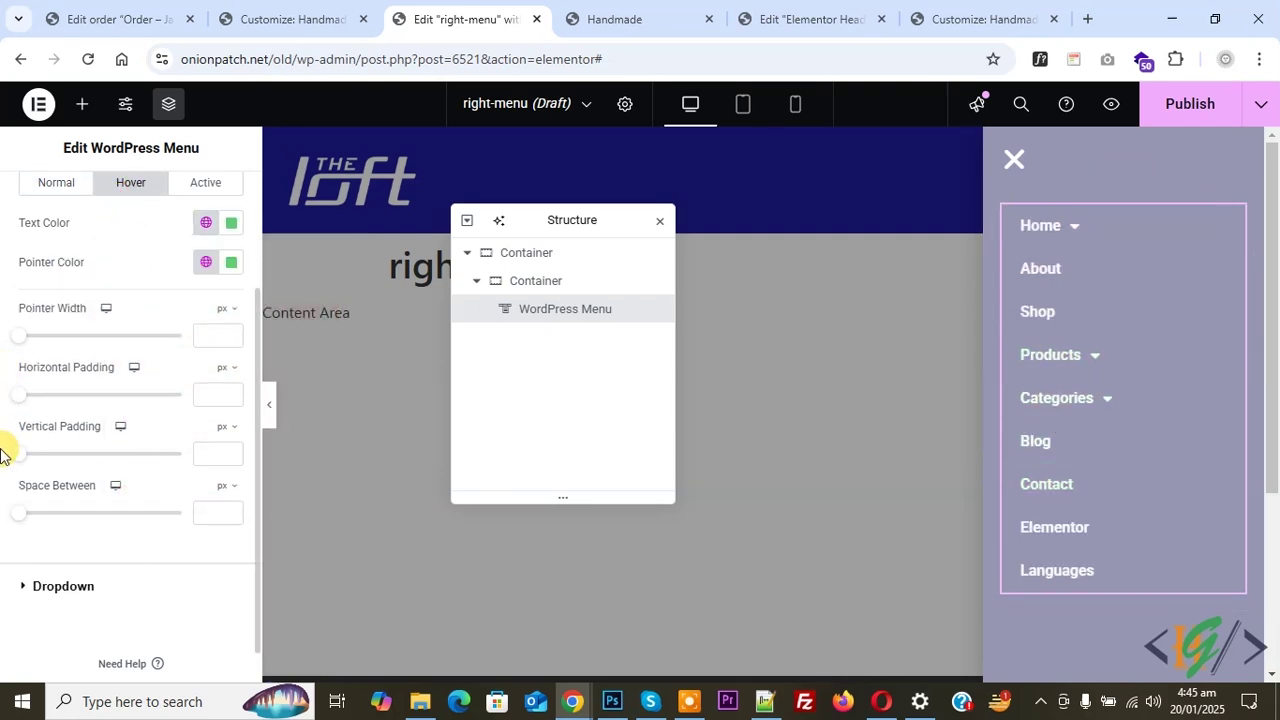
pyautogui.click(87, 588)
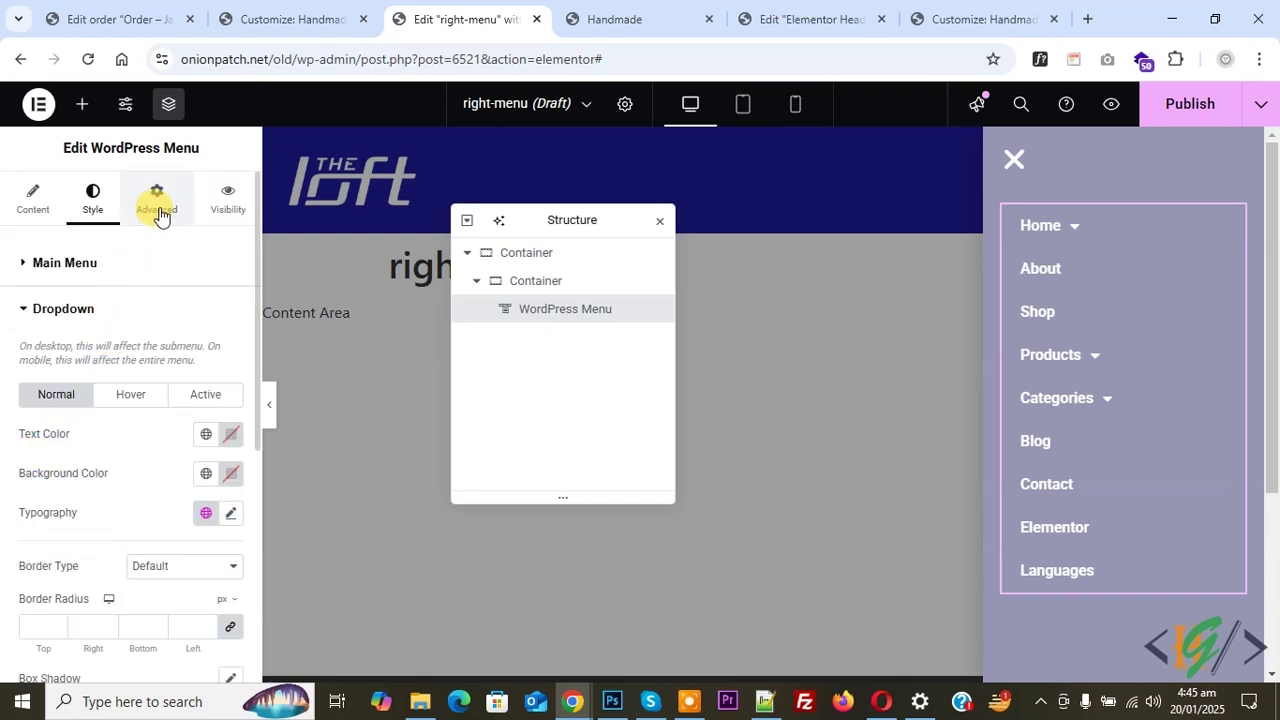
pyautogui.click(158, 211)
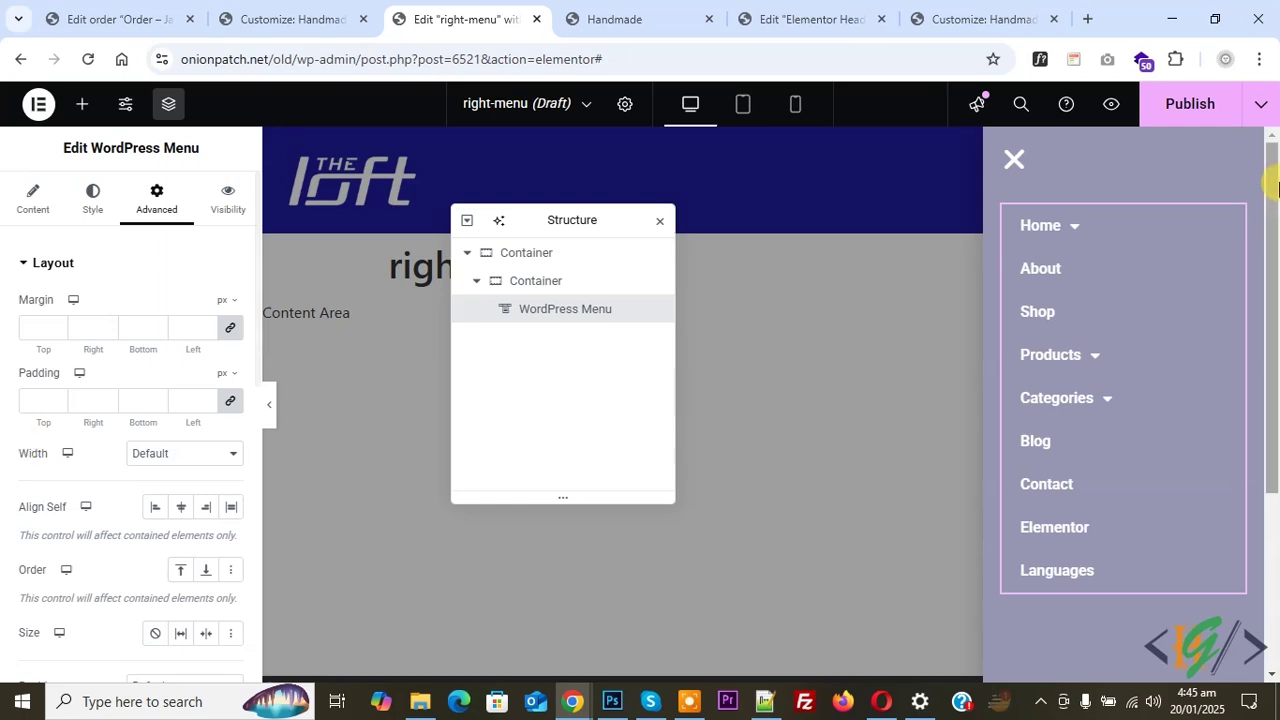
# - Publish the right-menu popup and switch to the Elementor Header template editor
pyautogui.click(1182, 112)
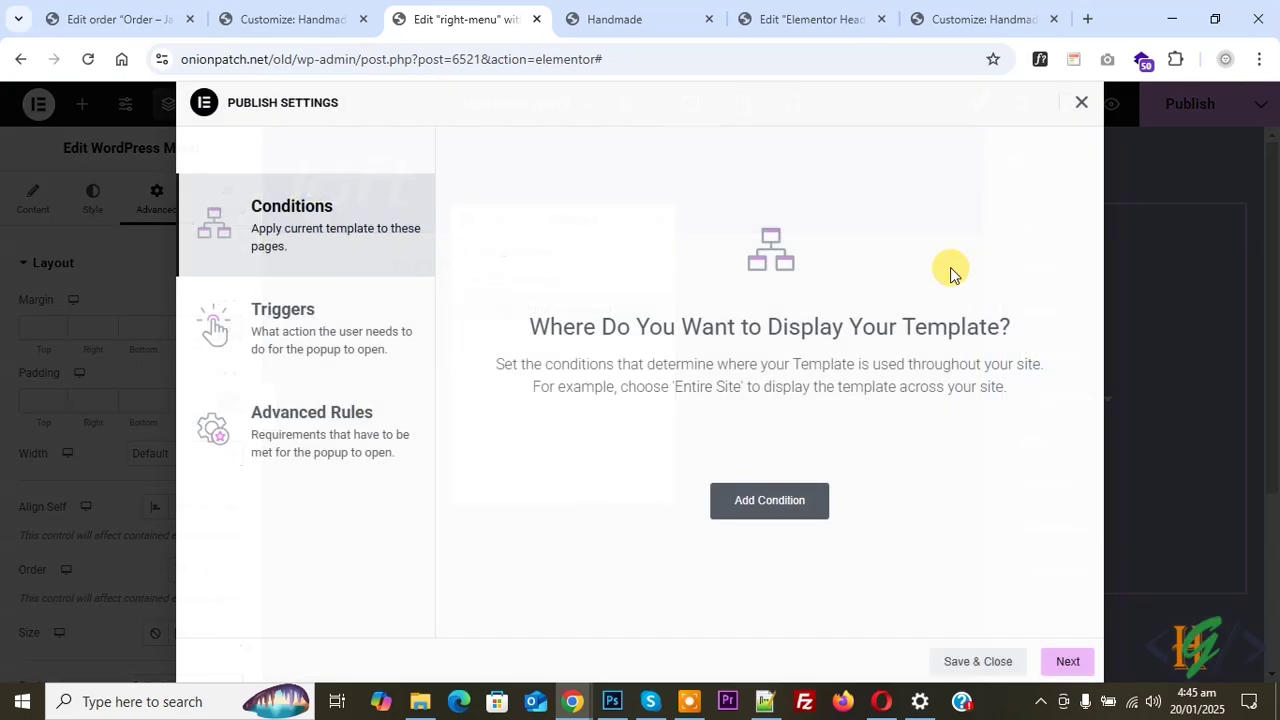
pyautogui.click(975, 662)
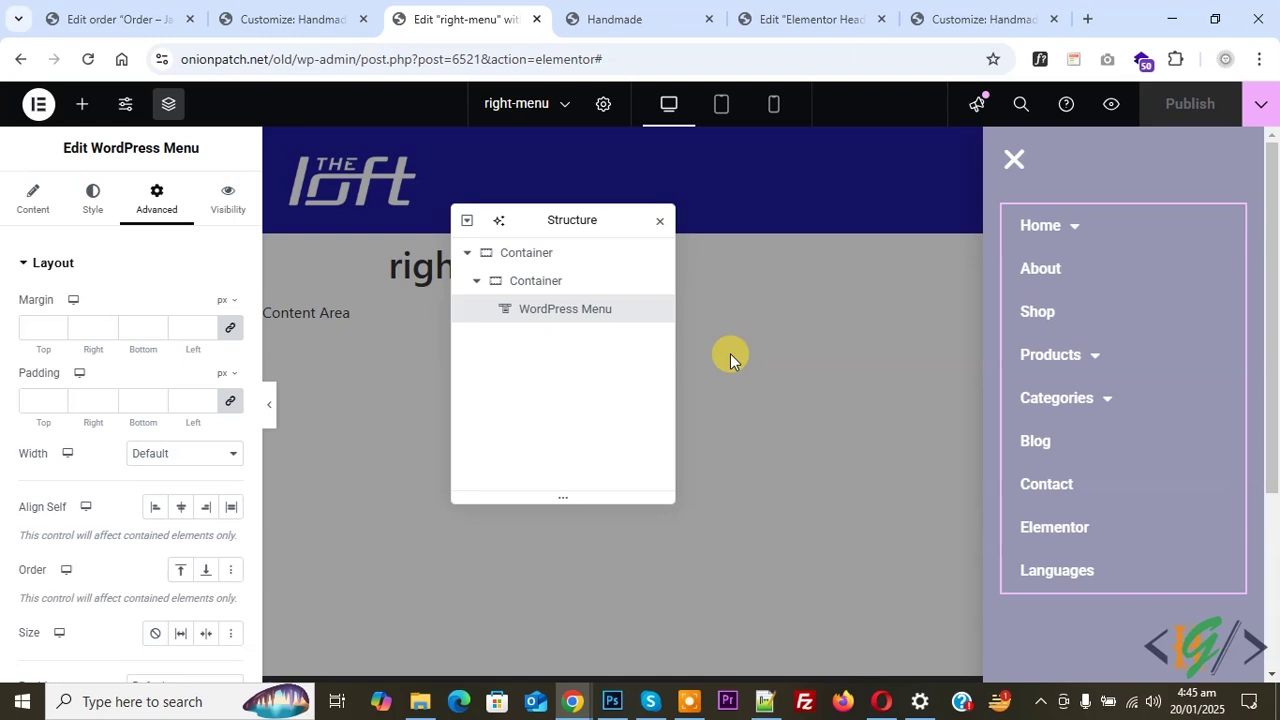
pyautogui.click(815, 19)
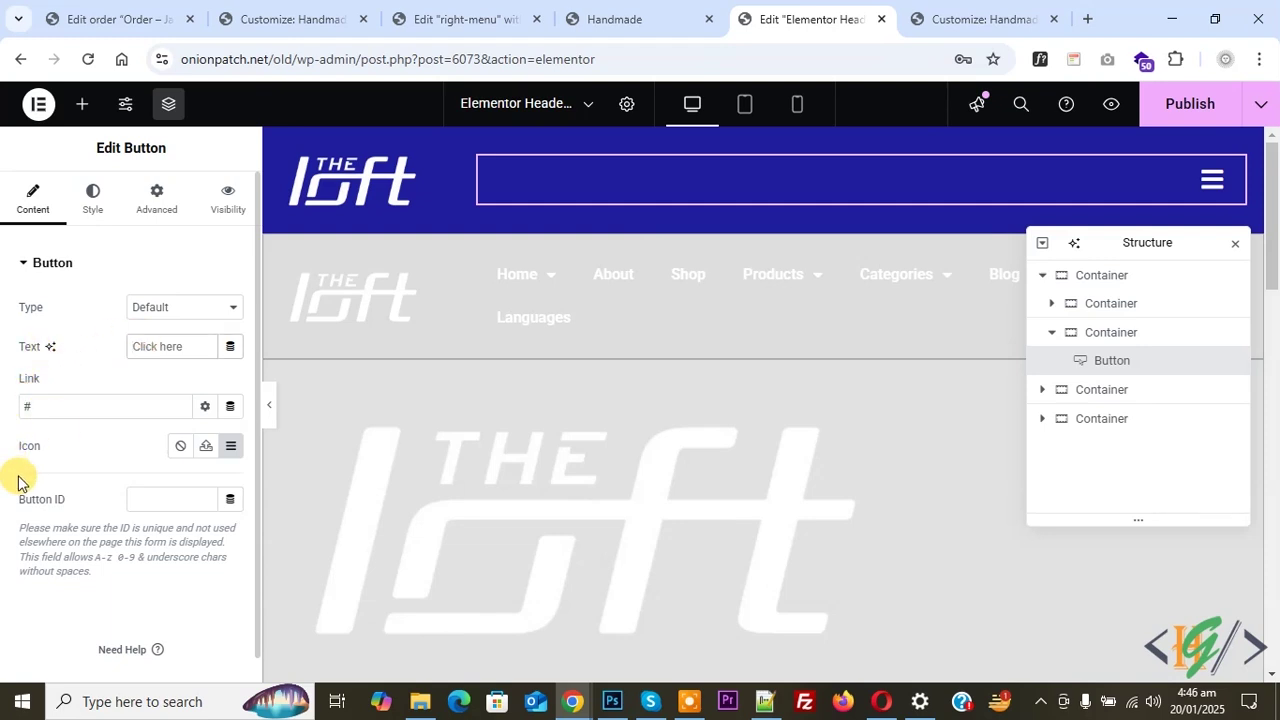
# - Keep the Bars icon and set the hamburger button's typography size to 29
pyautogui.click(227, 449)
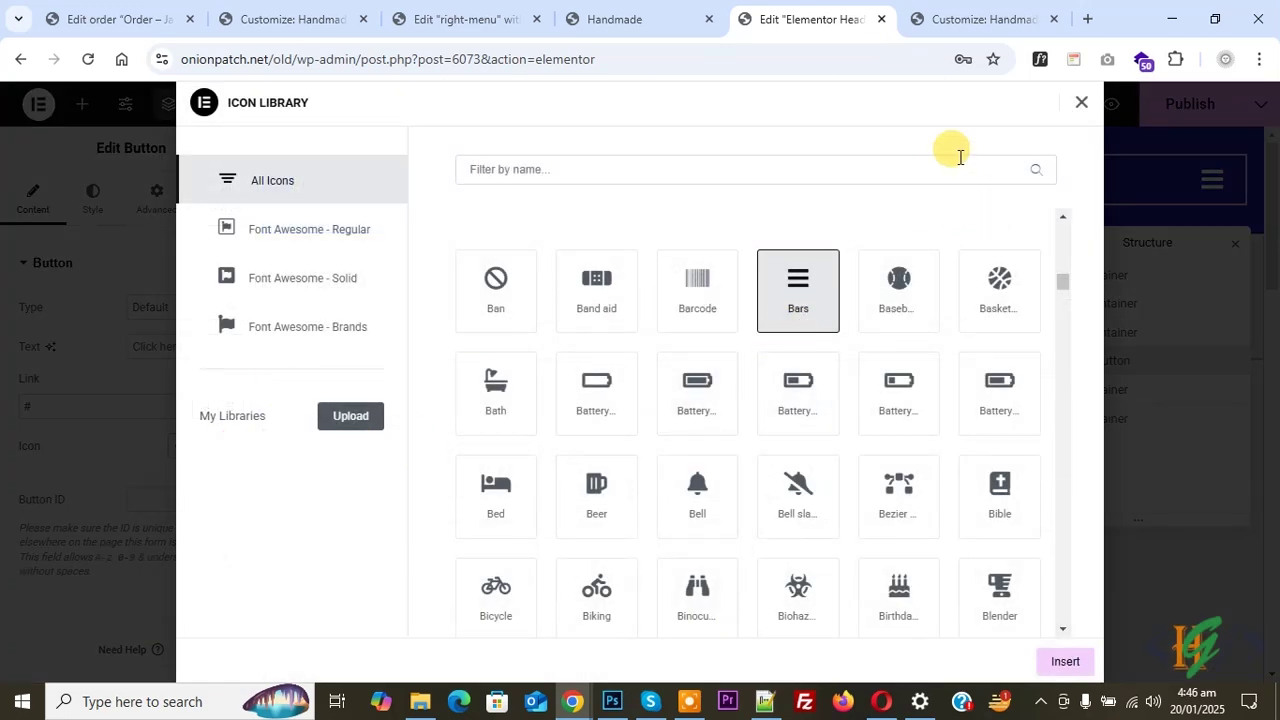
pyautogui.click(1081, 102)
pyautogui.click(90, 197)
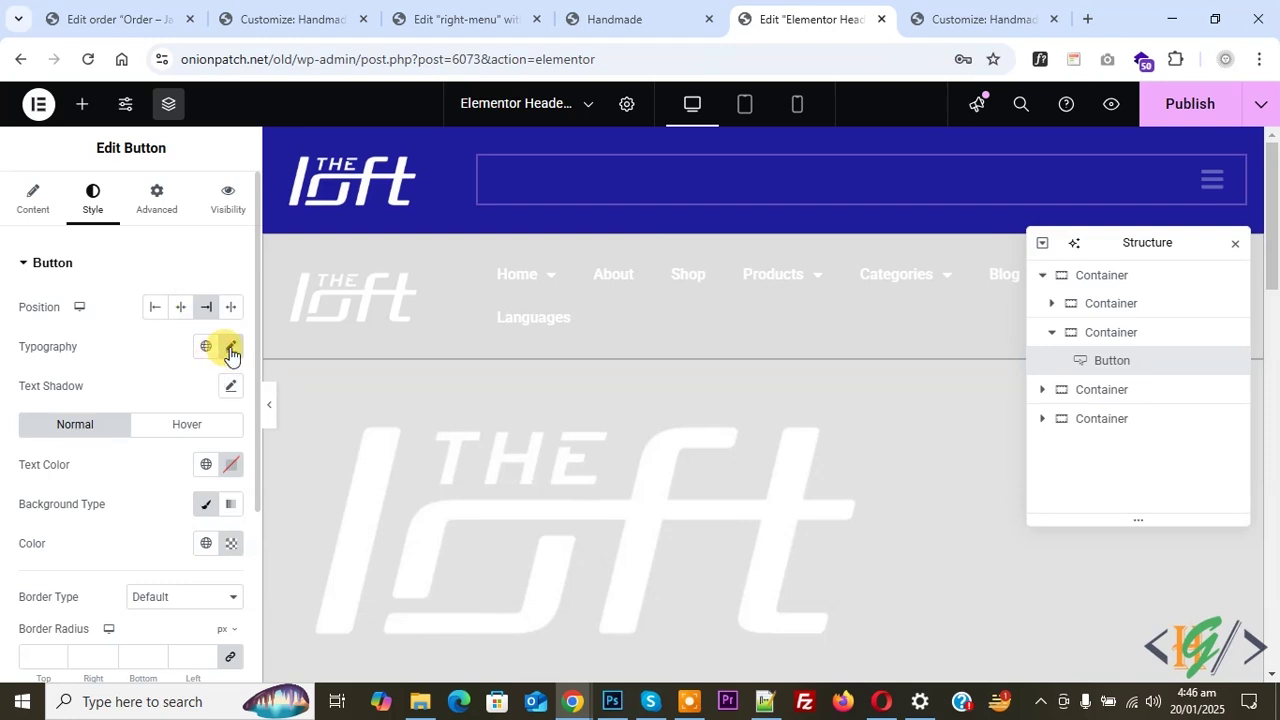
pyautogui.click(230, 347)
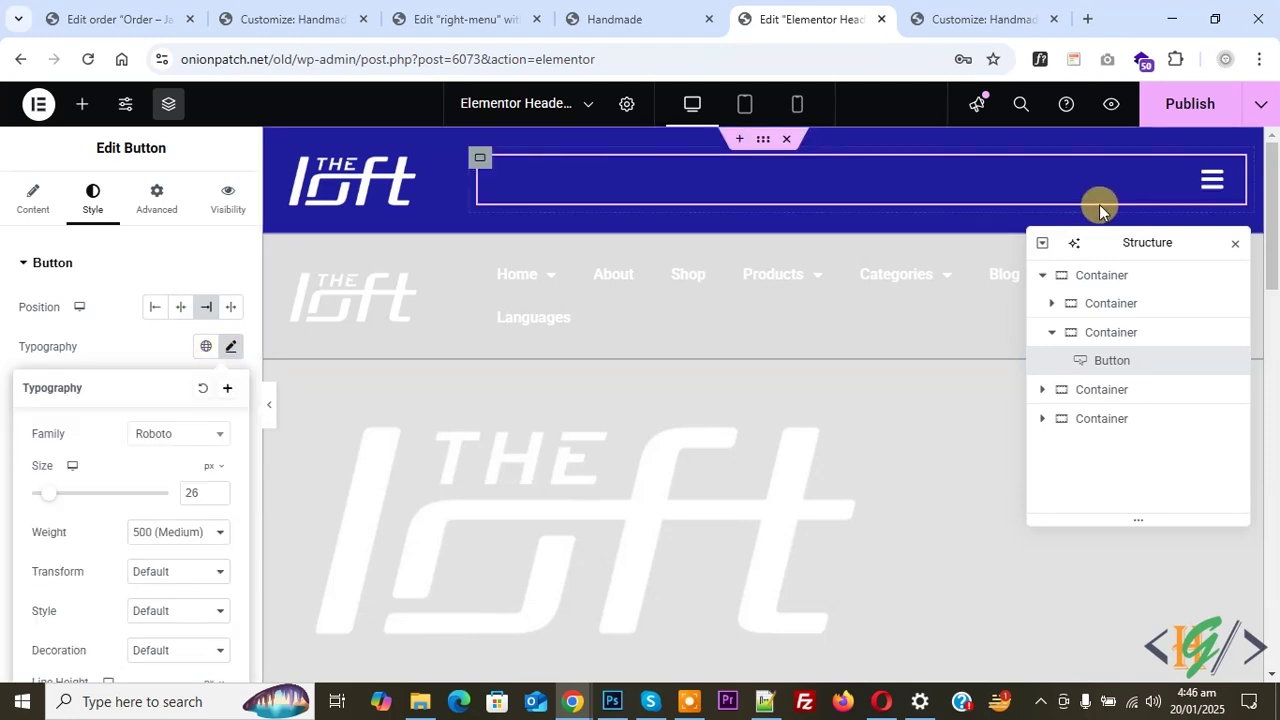
pyautogui.click(218, 488)
pyautogui.click(218, 488)
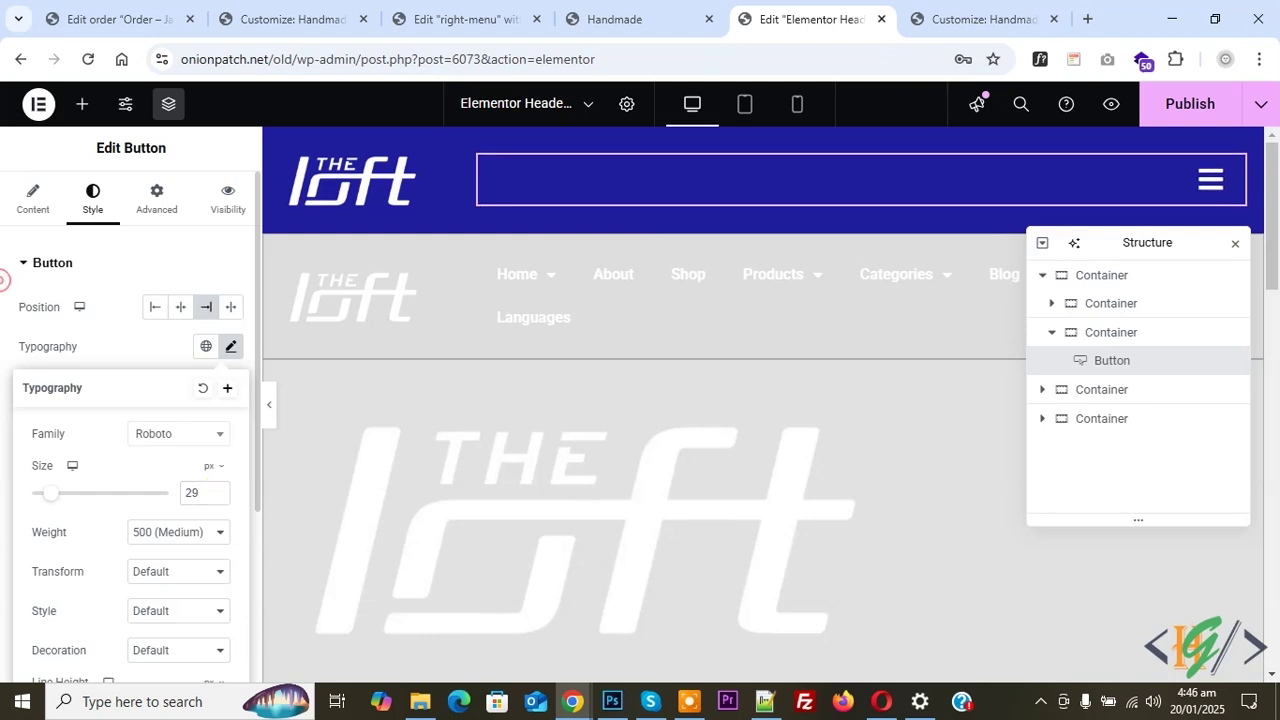
pyautogui.click(171, 258)
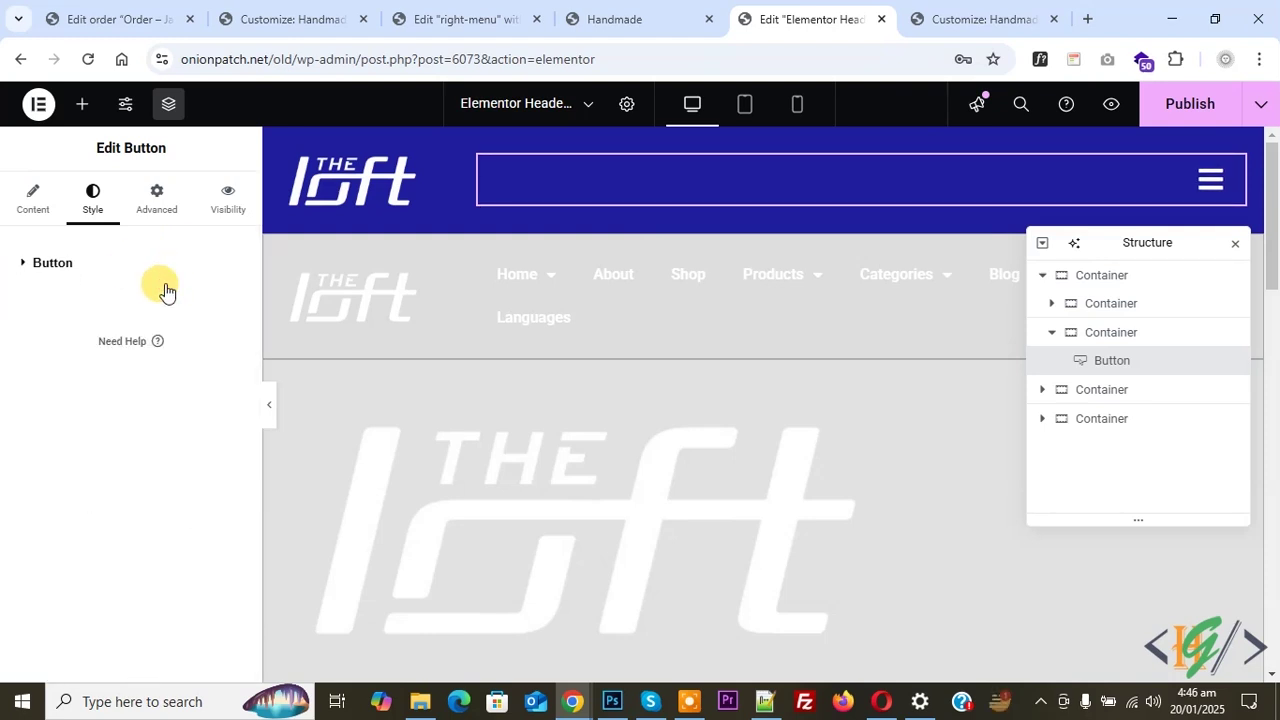
# - Make the hamburger button's normal text colour white #FFFFFF
pyautogui.click(163, 262)
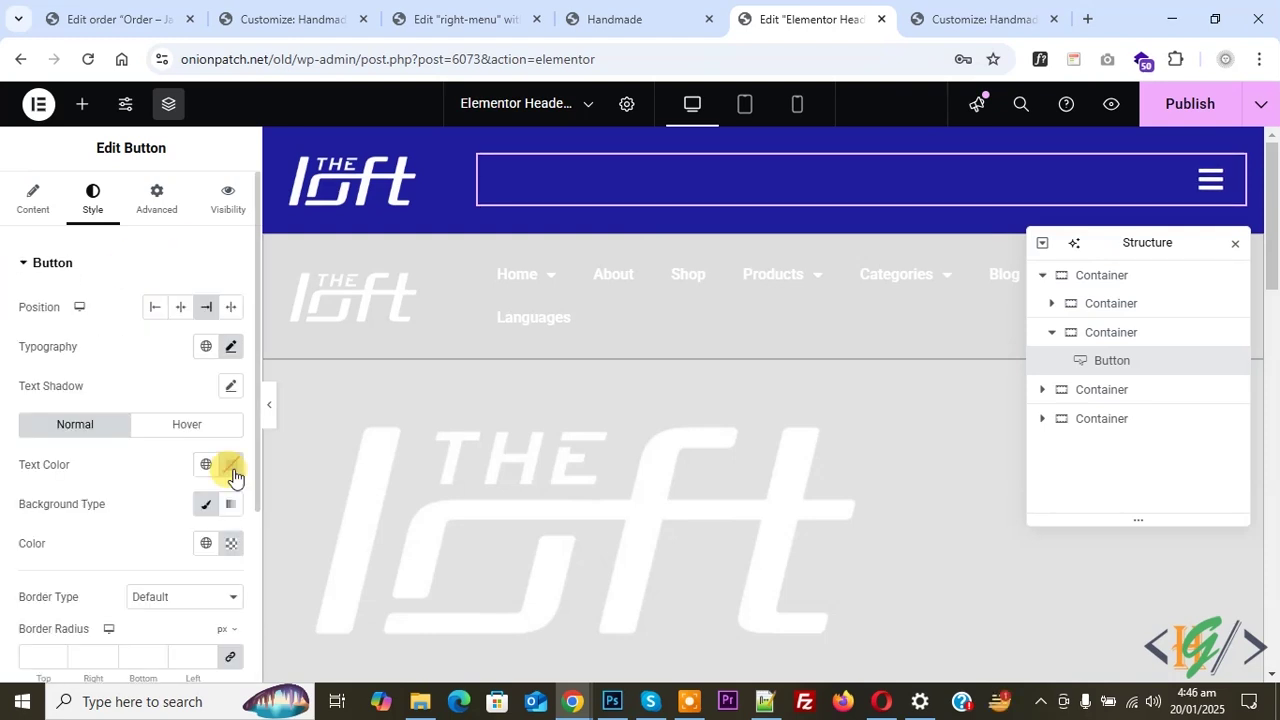
pyautogui.click(231, 465)
pyautogui.moveTo(266, 286); pyautogui.dragTo(93, 190)
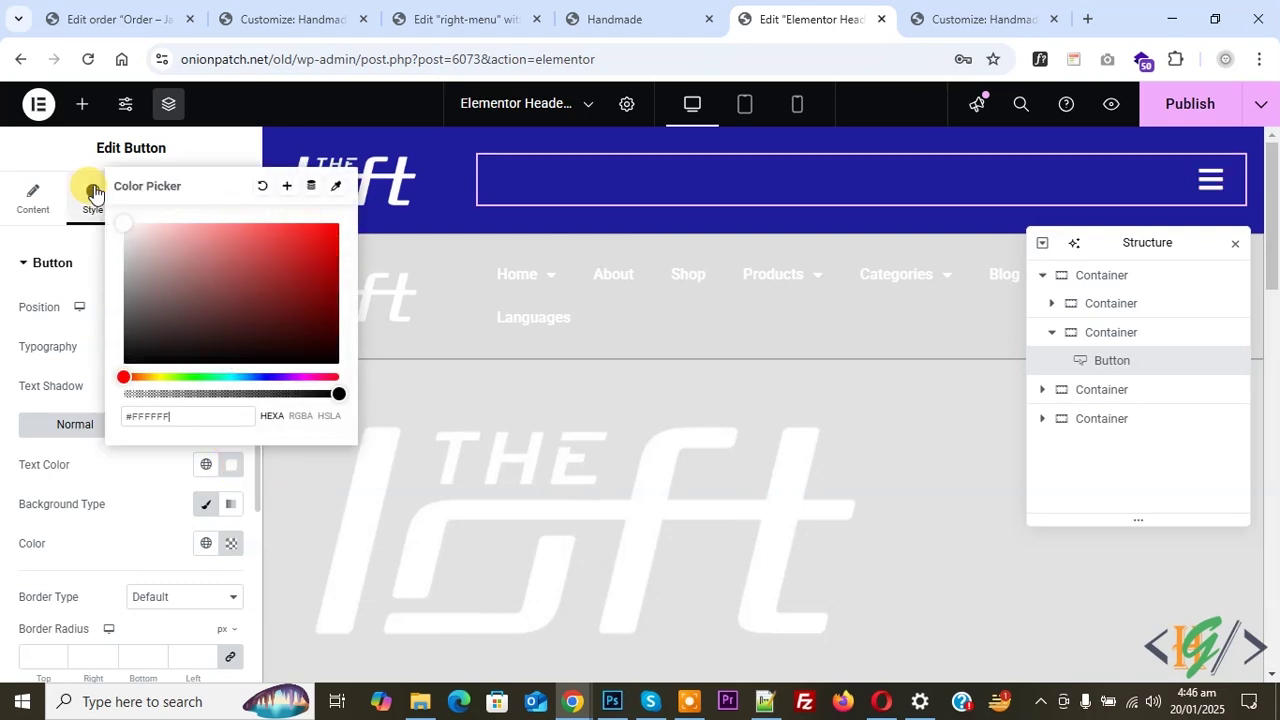
pyautogui.click(6, 500)
# - Set the hamburger button's hover text colour to dark grey #493939
pyautogui.click(210, 428)
pyautogui.click(231, 465)
pyautogui.moveTo(200, 337); pyautogui.dragTo(170, 323)
pyautogui.click(8, 348)
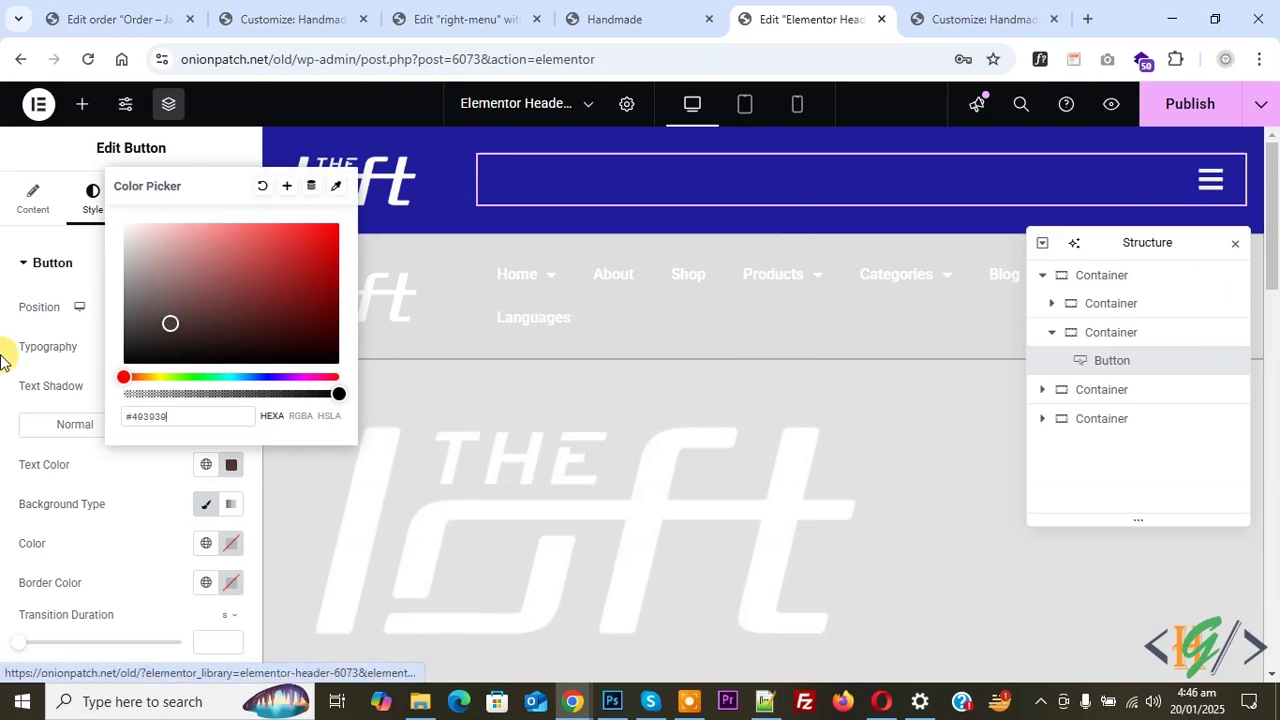
pyautogui.scroll(-1, 72, 515)
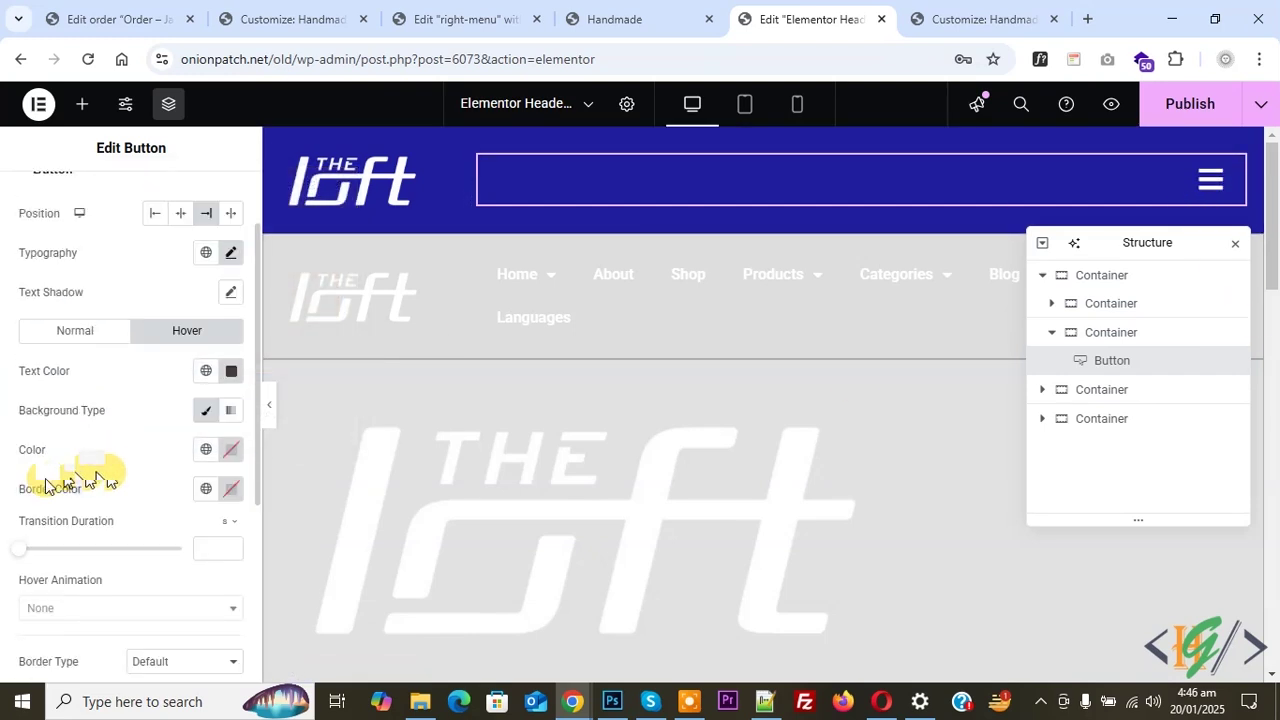
pyautogui.scroll(-1, 45, 597)
pyautogui.scroll(-2, 45, 597)
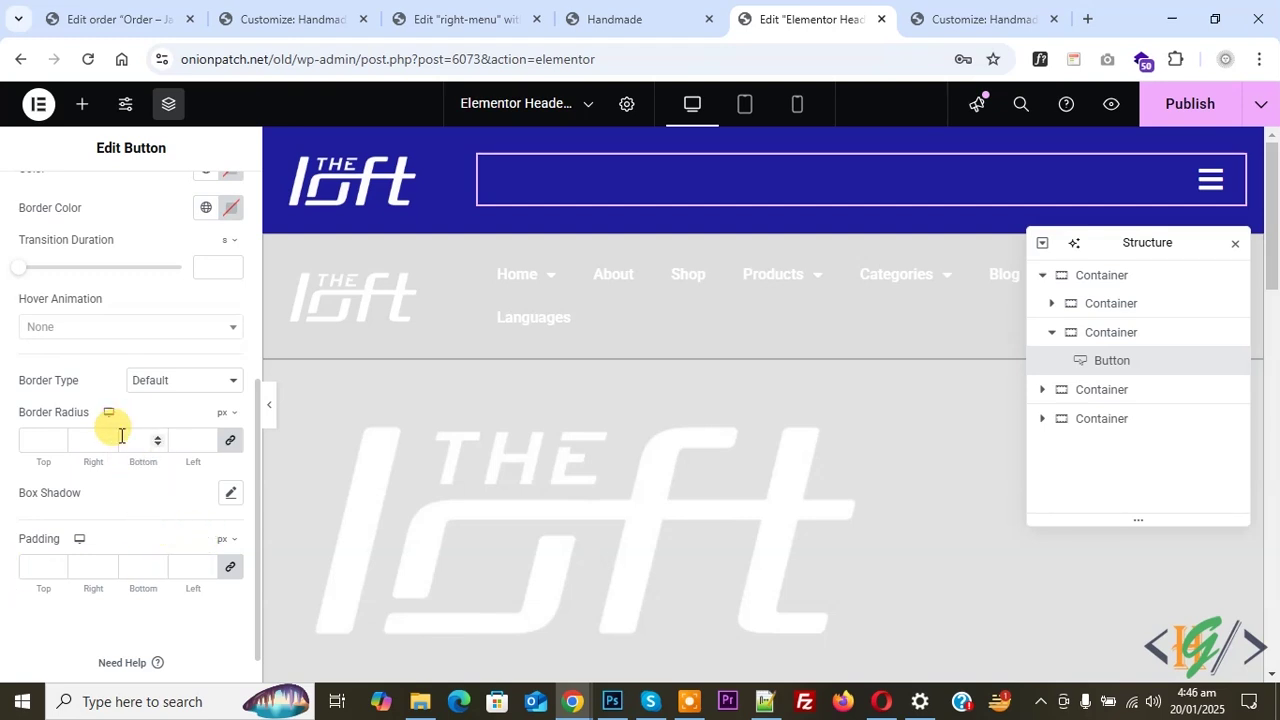
pyautogui.scroll(3, 114, 425)
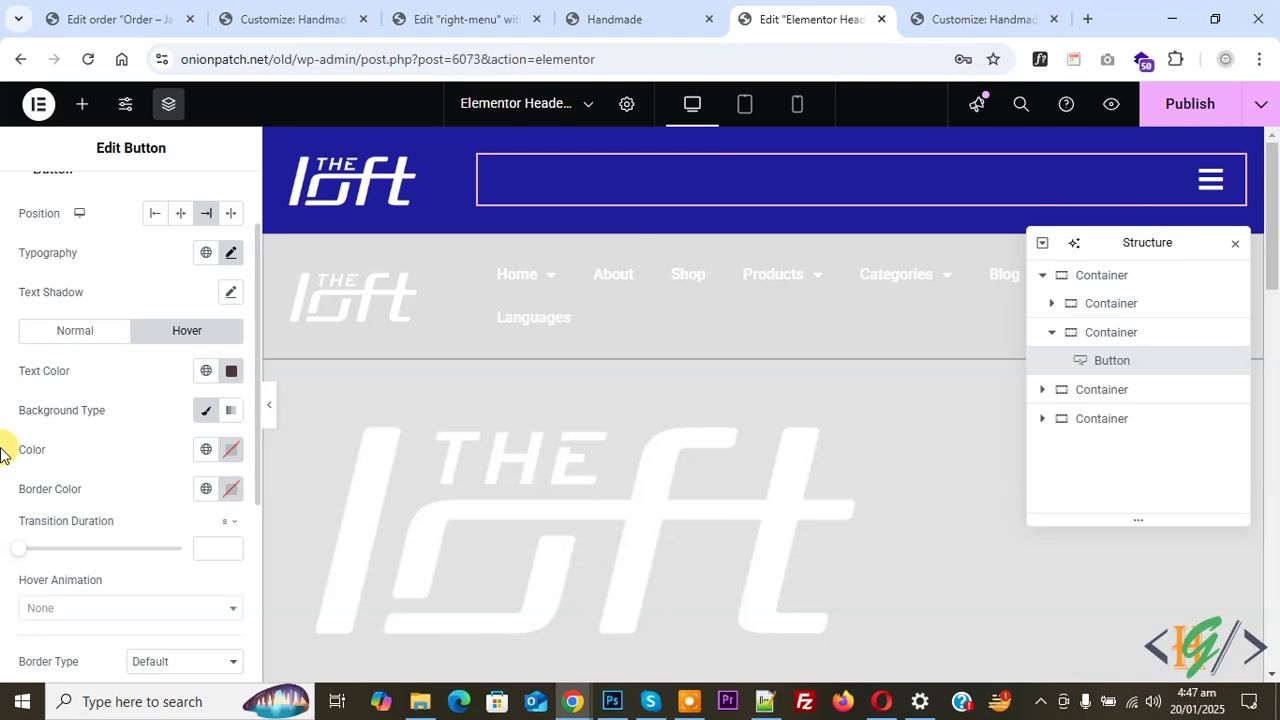
pyautogui.scroll(1, 5, 445)
# - Link the hamburger button to the Open Popup action for right-menu, then publish the header
pyautogui.click(27, 200)
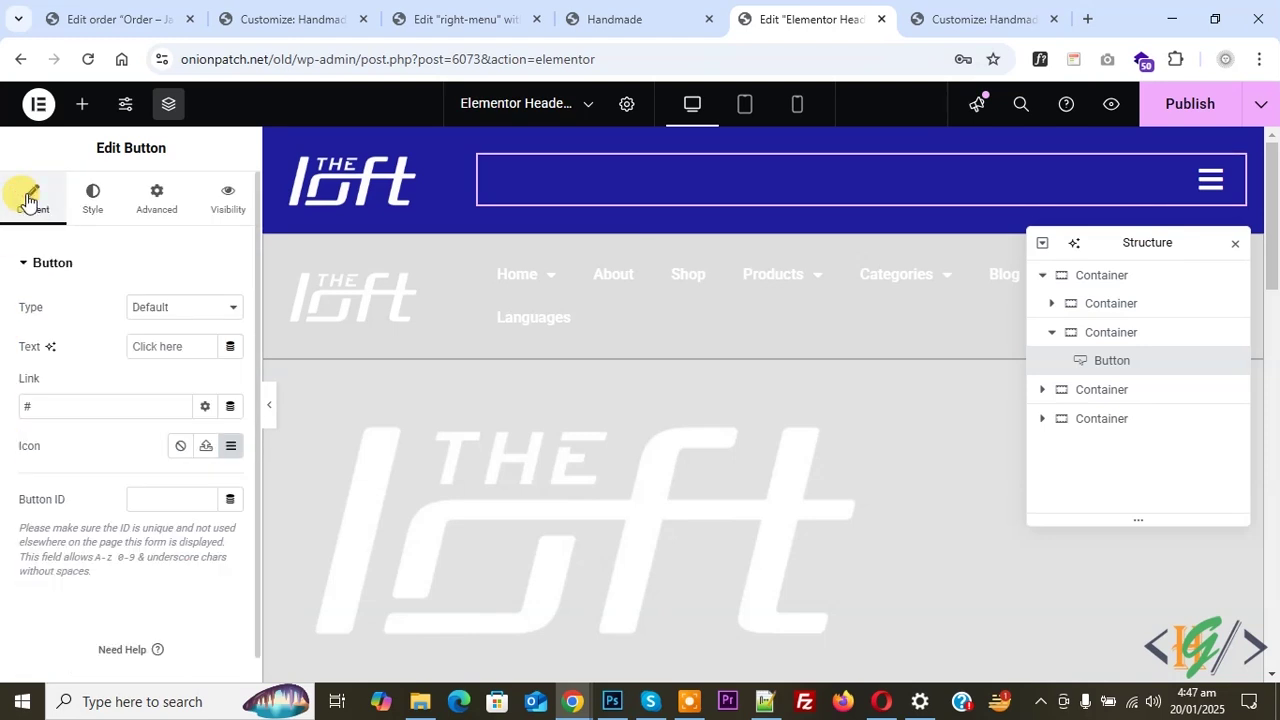
pyautogui.click(228, 407)
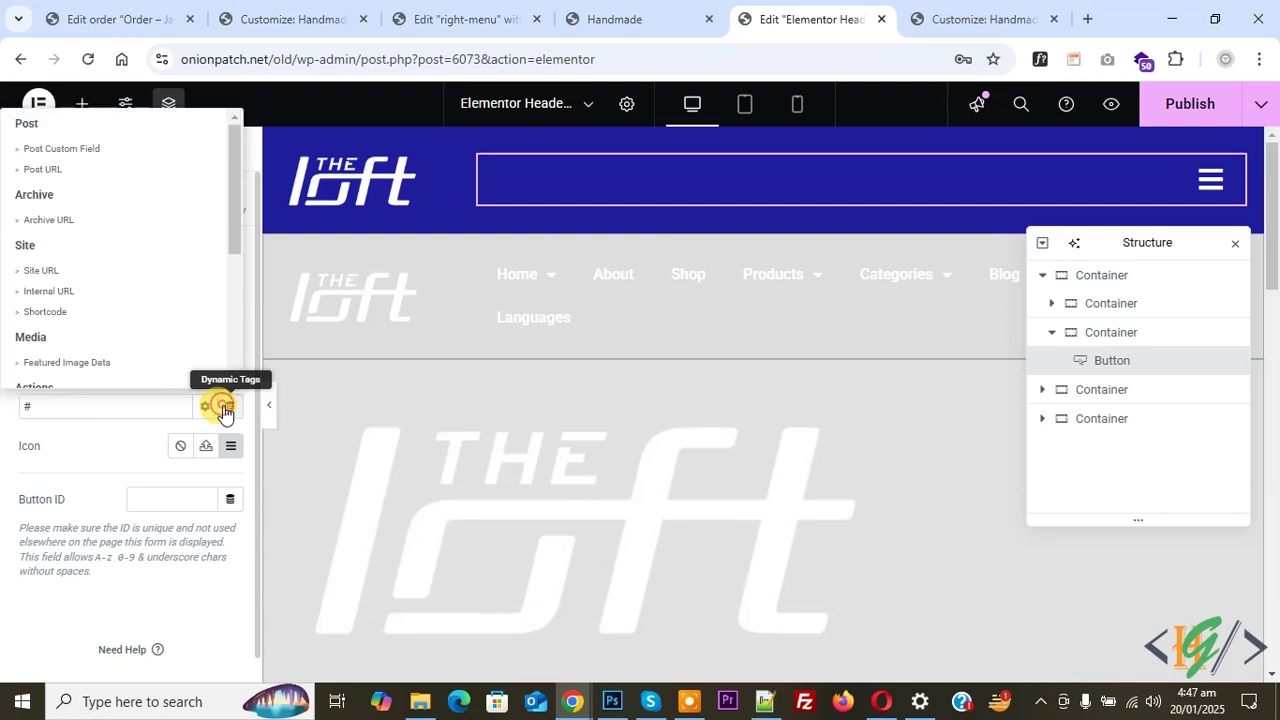
pyautogui.scroll(-5, 94, 212)
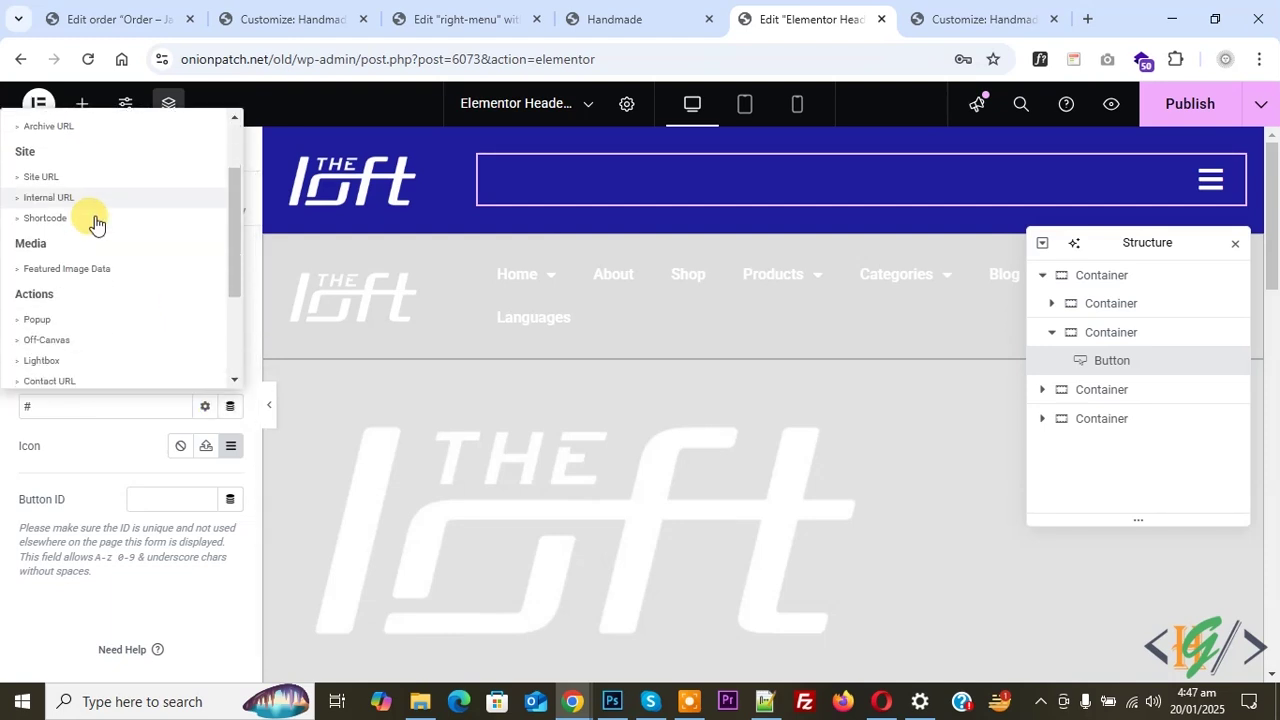
pyautogui.scroll(2, 94, 218)
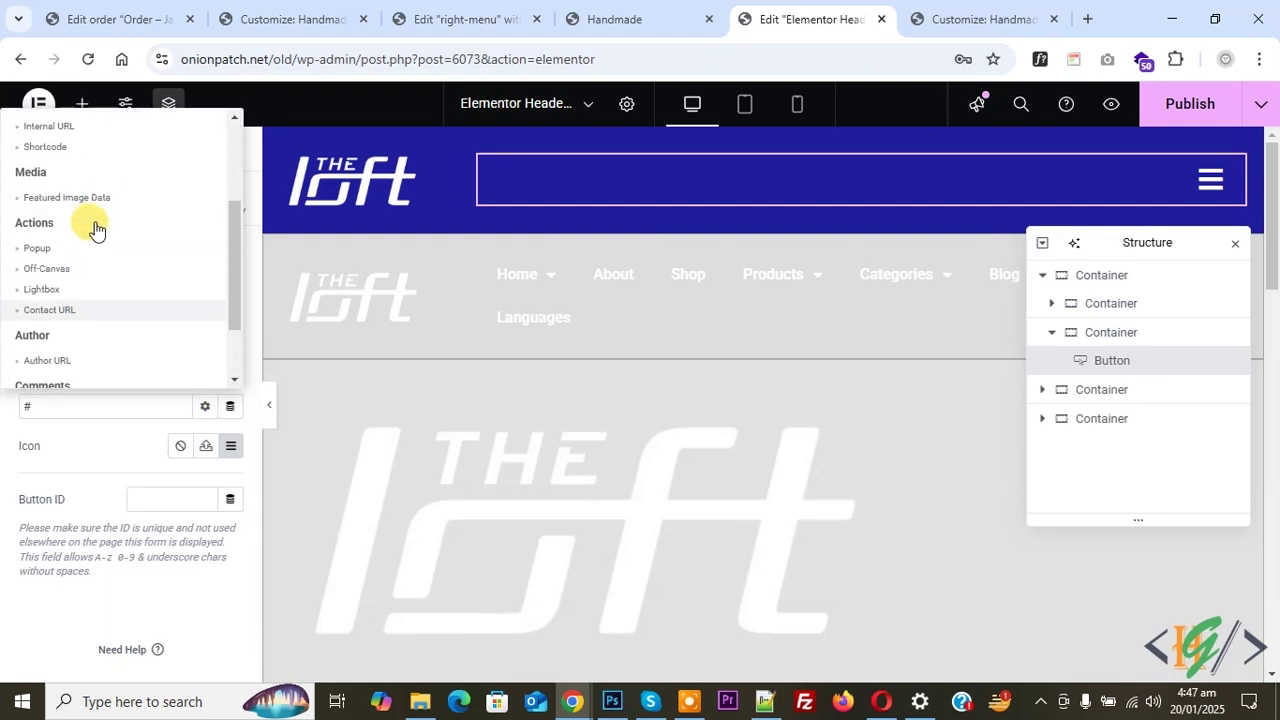
pyautogui.click(29, 252)
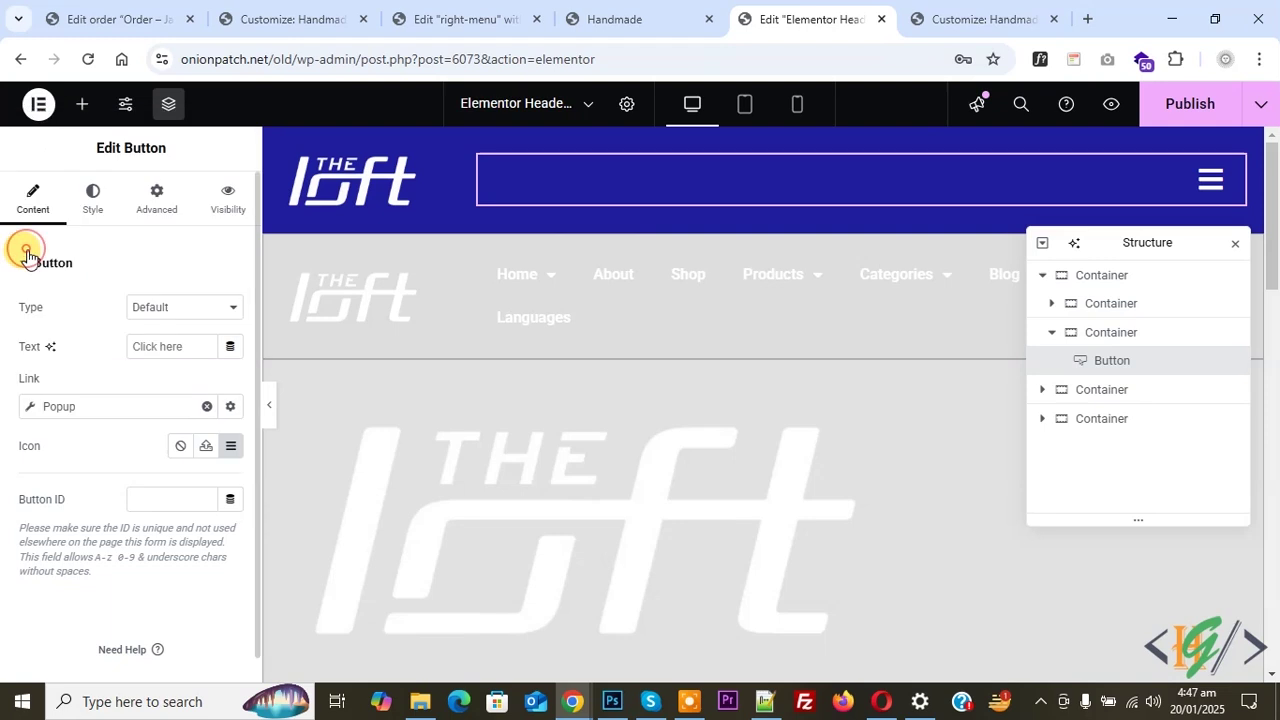
pyautogui.click(94, 406)
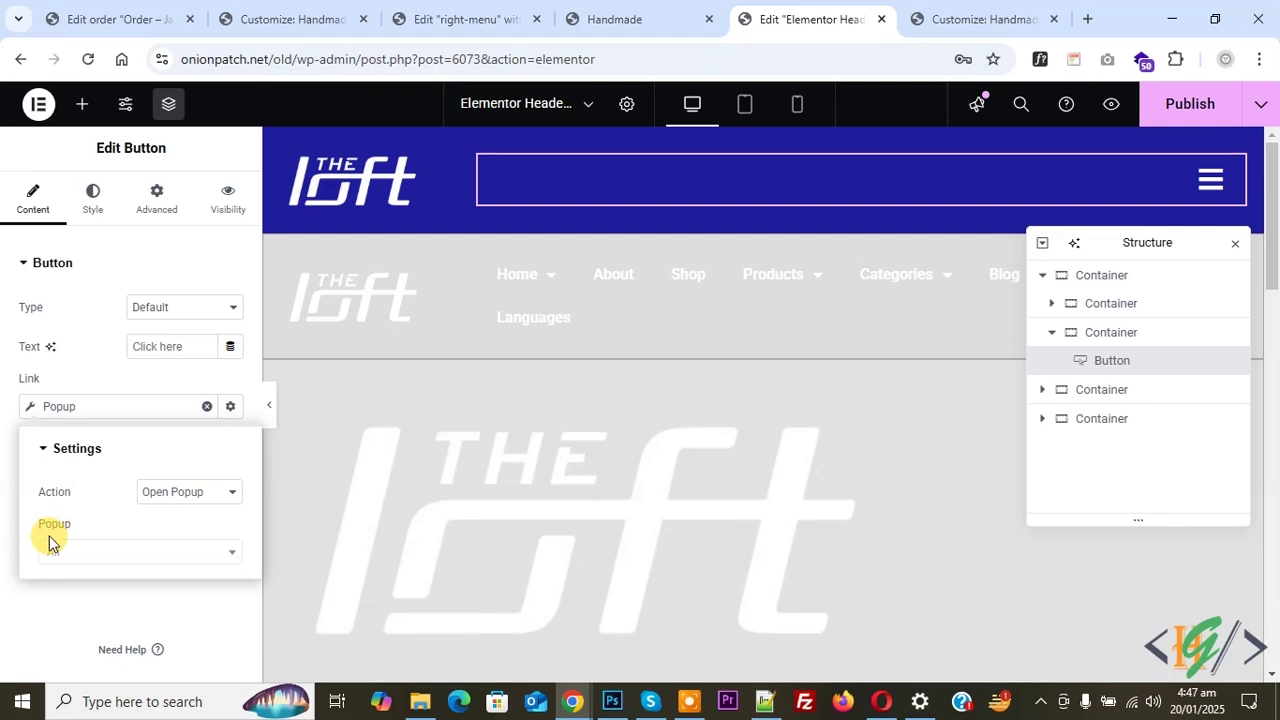
pyautogui.click(70, 554)
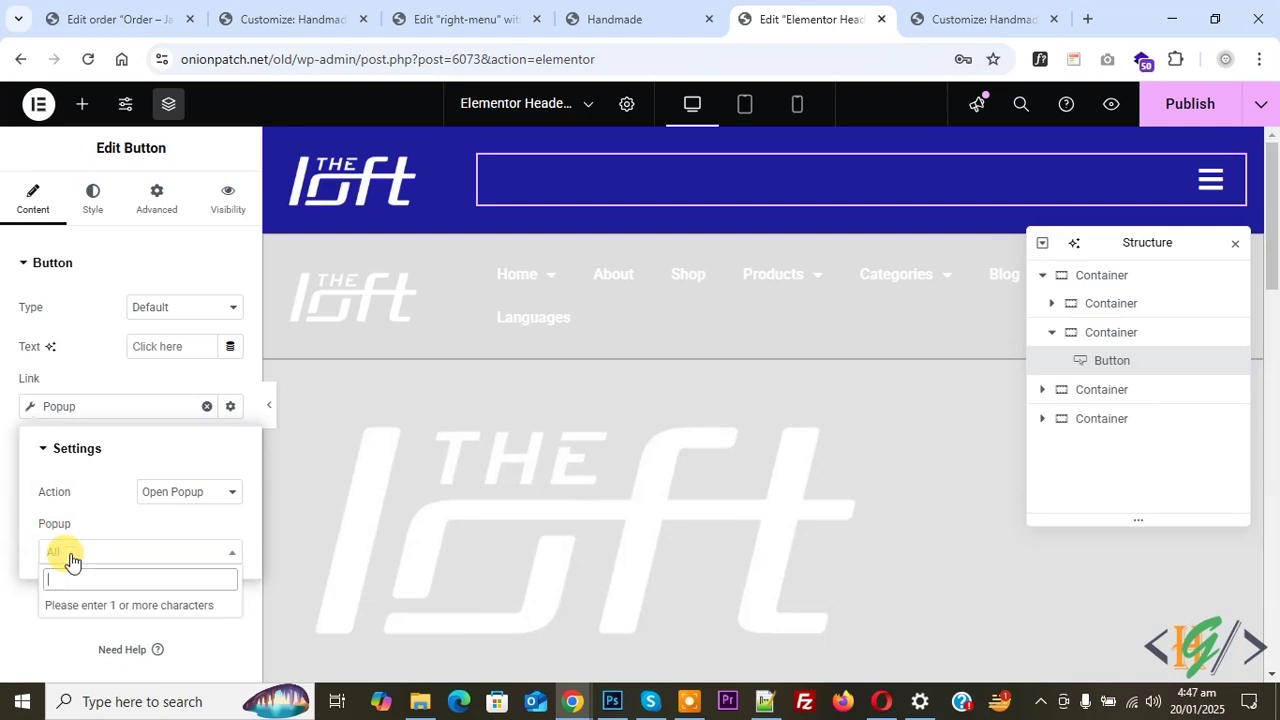
pyautogui.write('right')
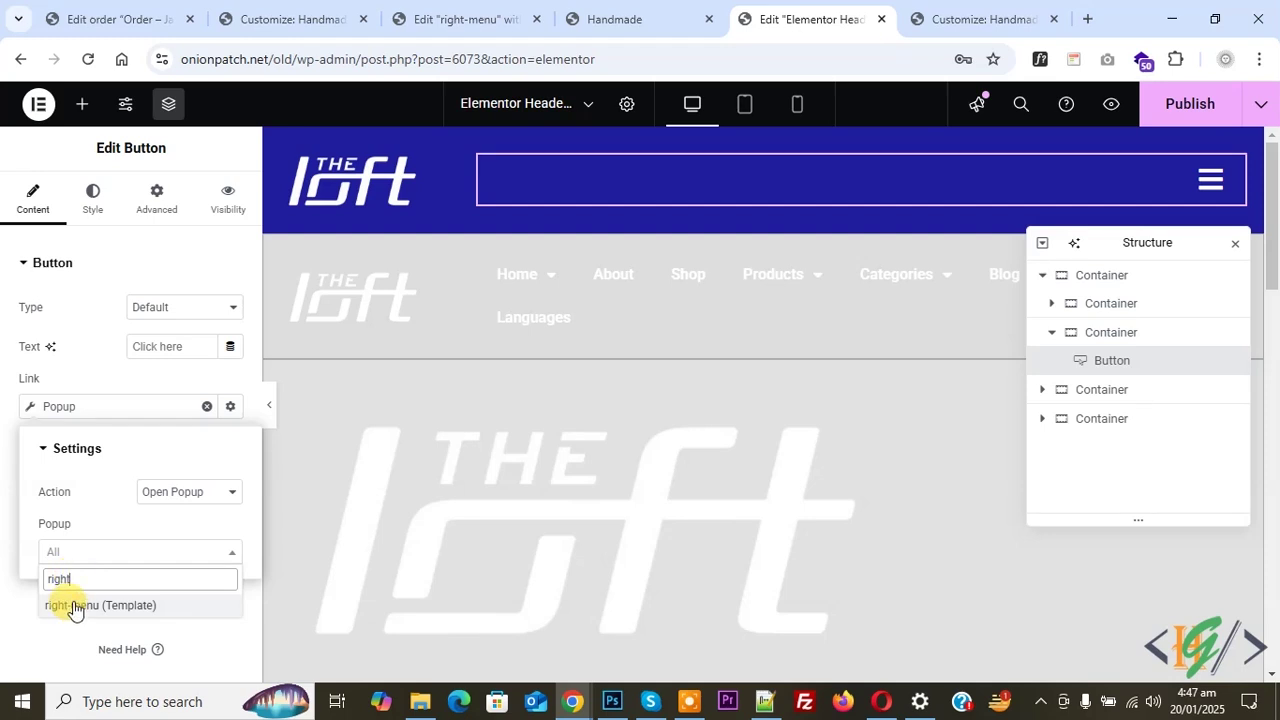
pyautogui.click(73, 603)
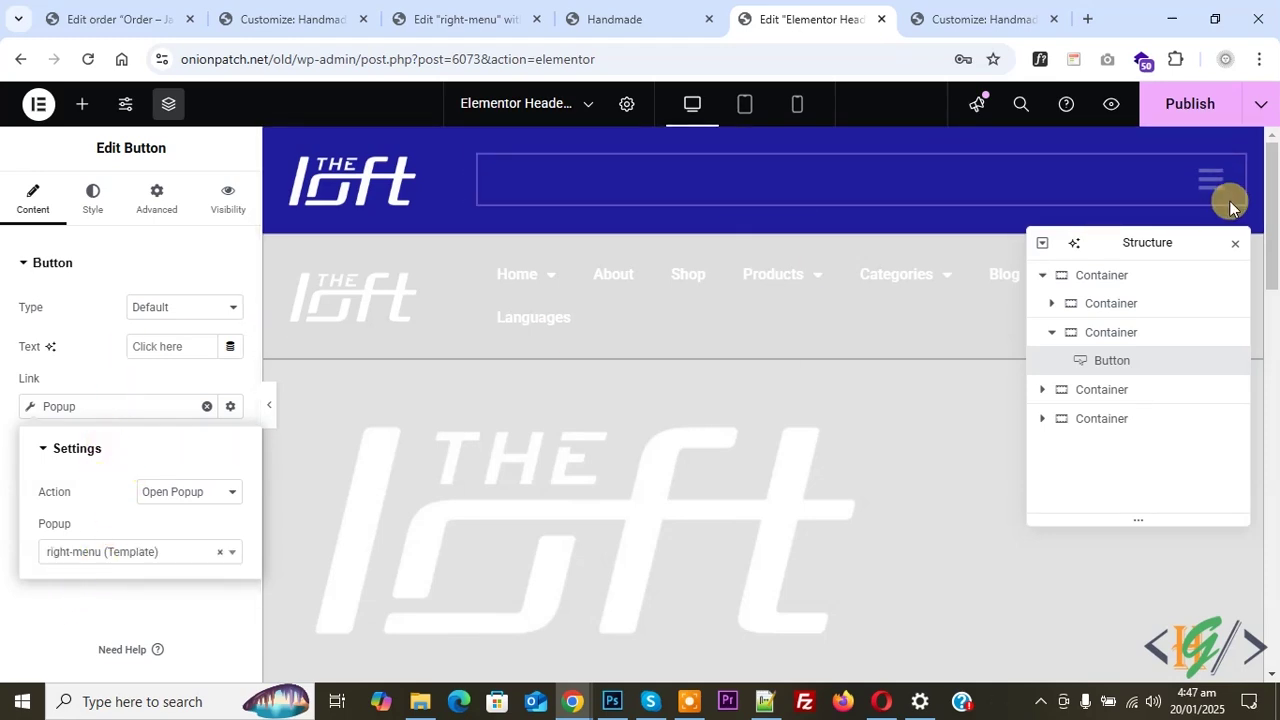
pyautogui.click(1168, 106)
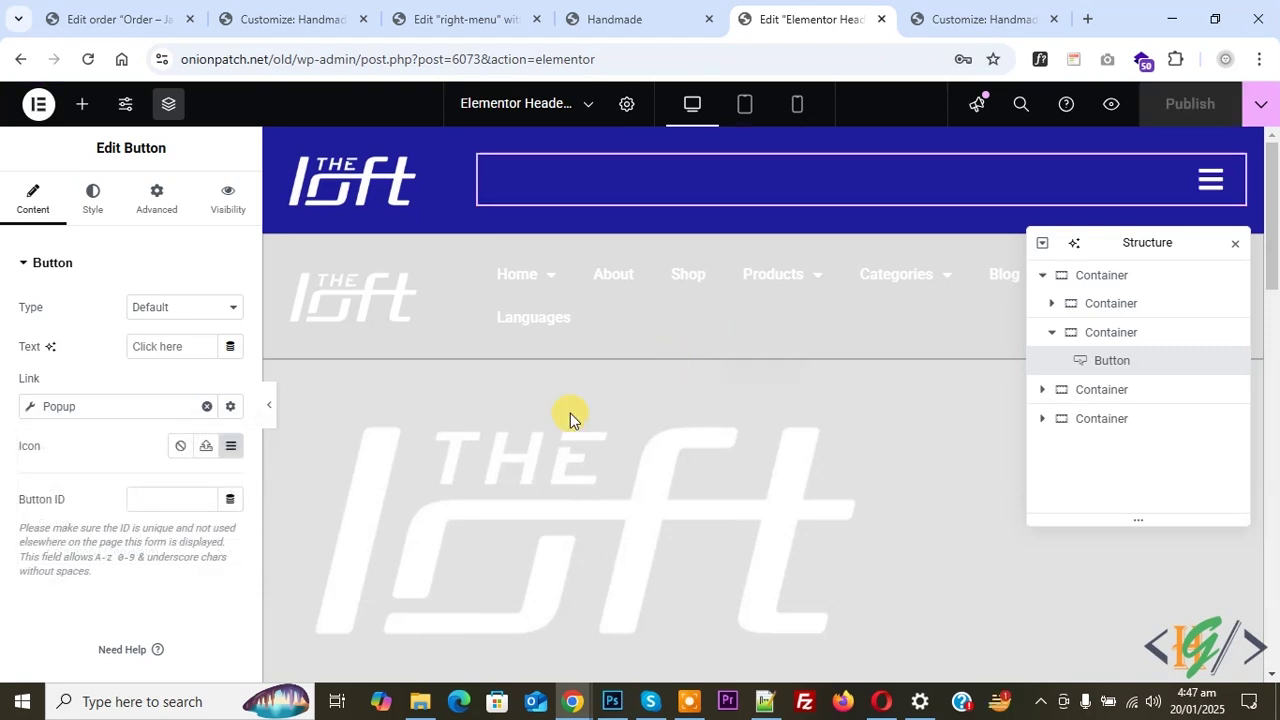
# - Reload the live Handmade site and open the off-canvas menu with the hamburger
pyautogui.click(686, 8)
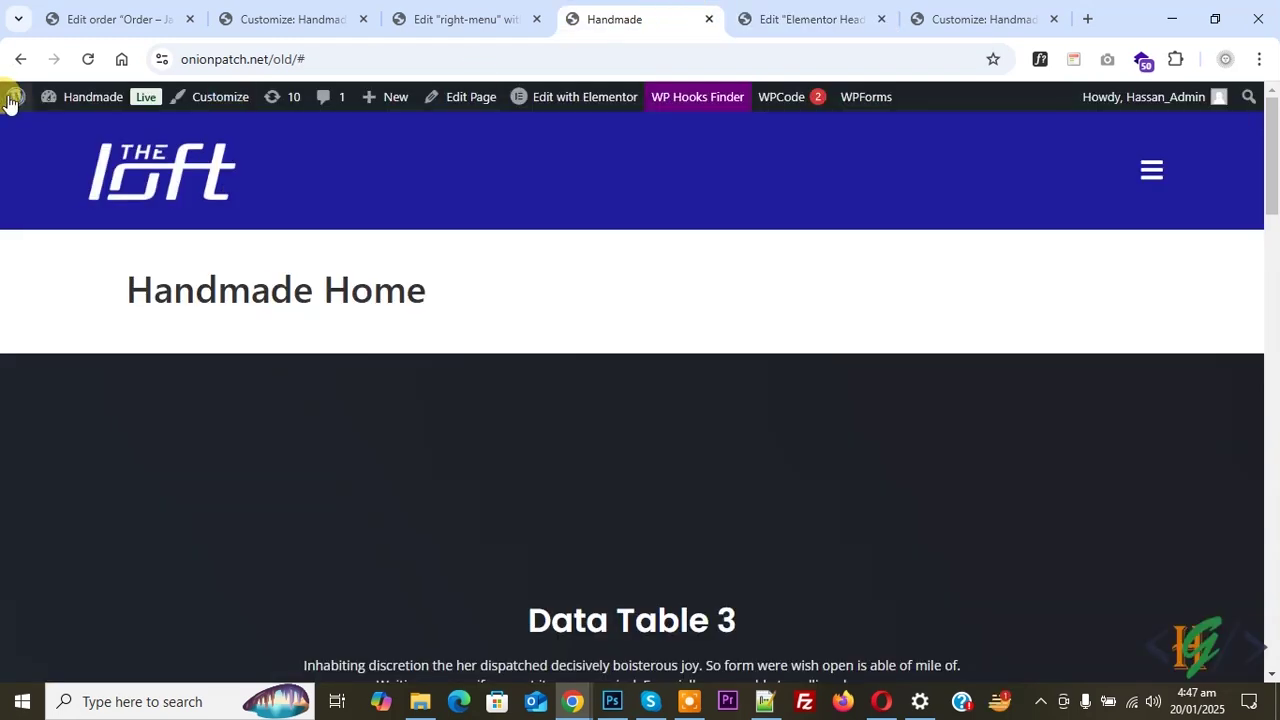
pyautogui.click(90, 61)
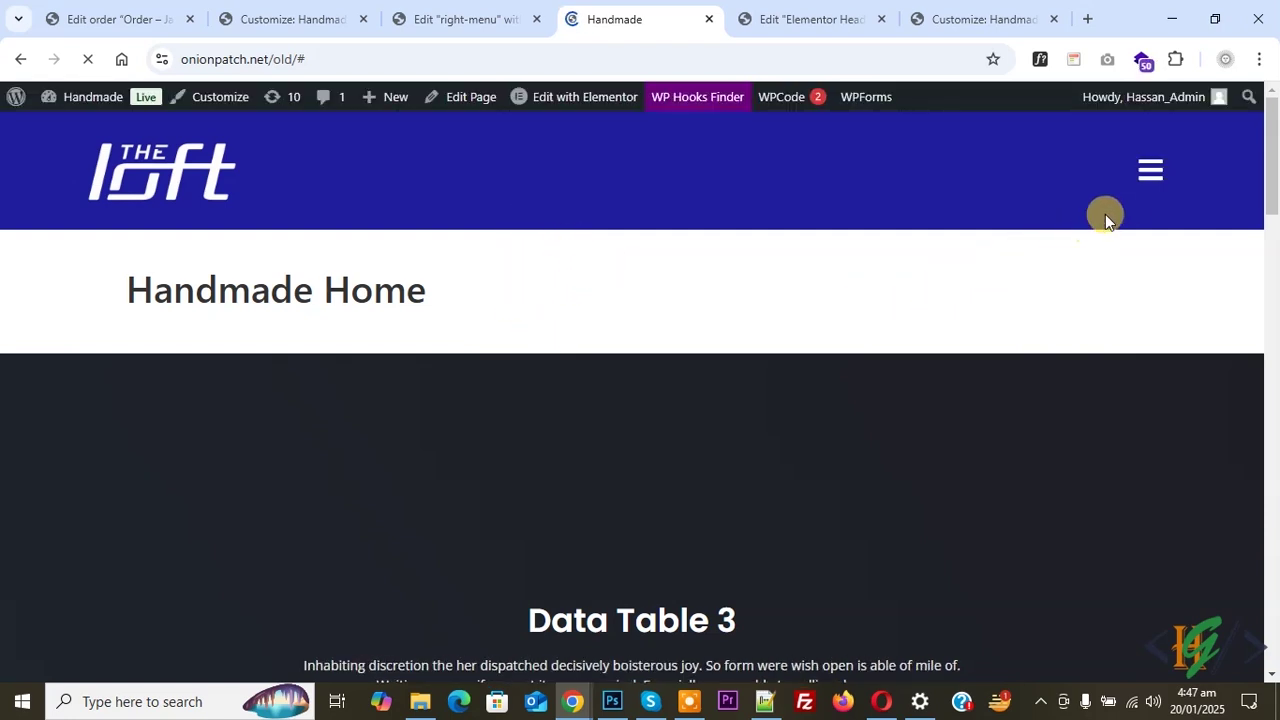
pyautogui.click(1155, 182)
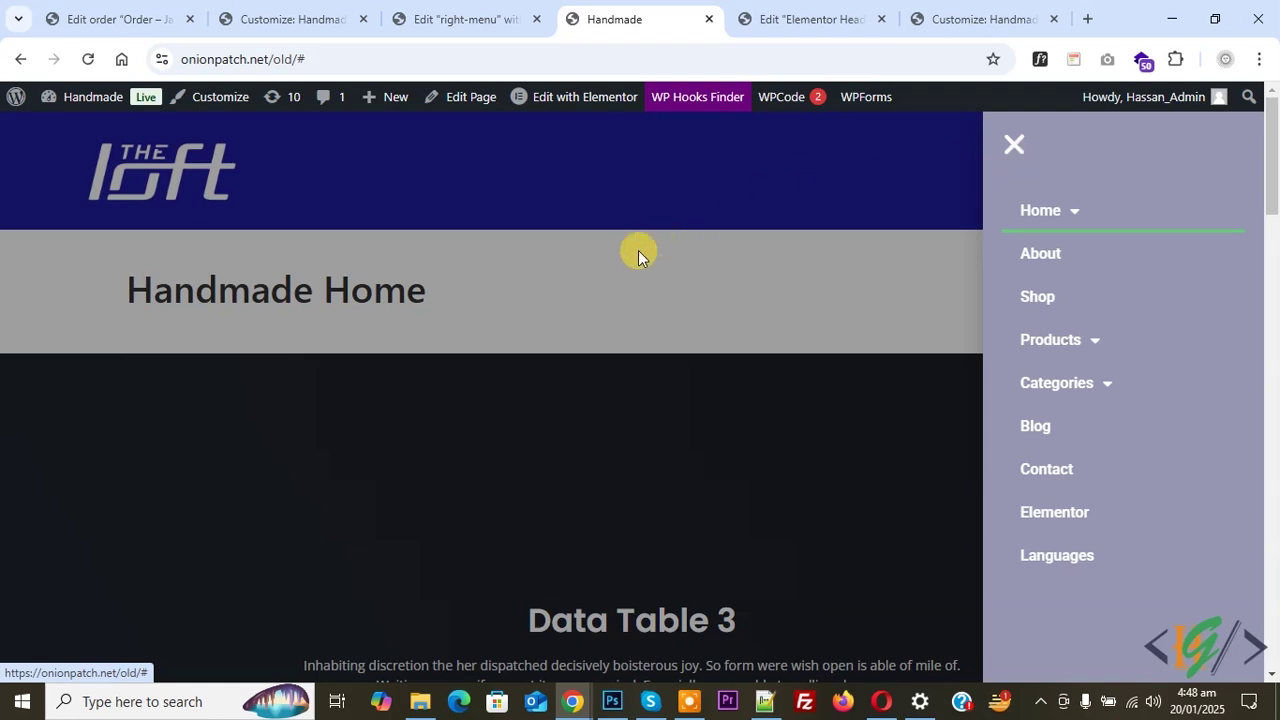
pyautogui.press('Tab')
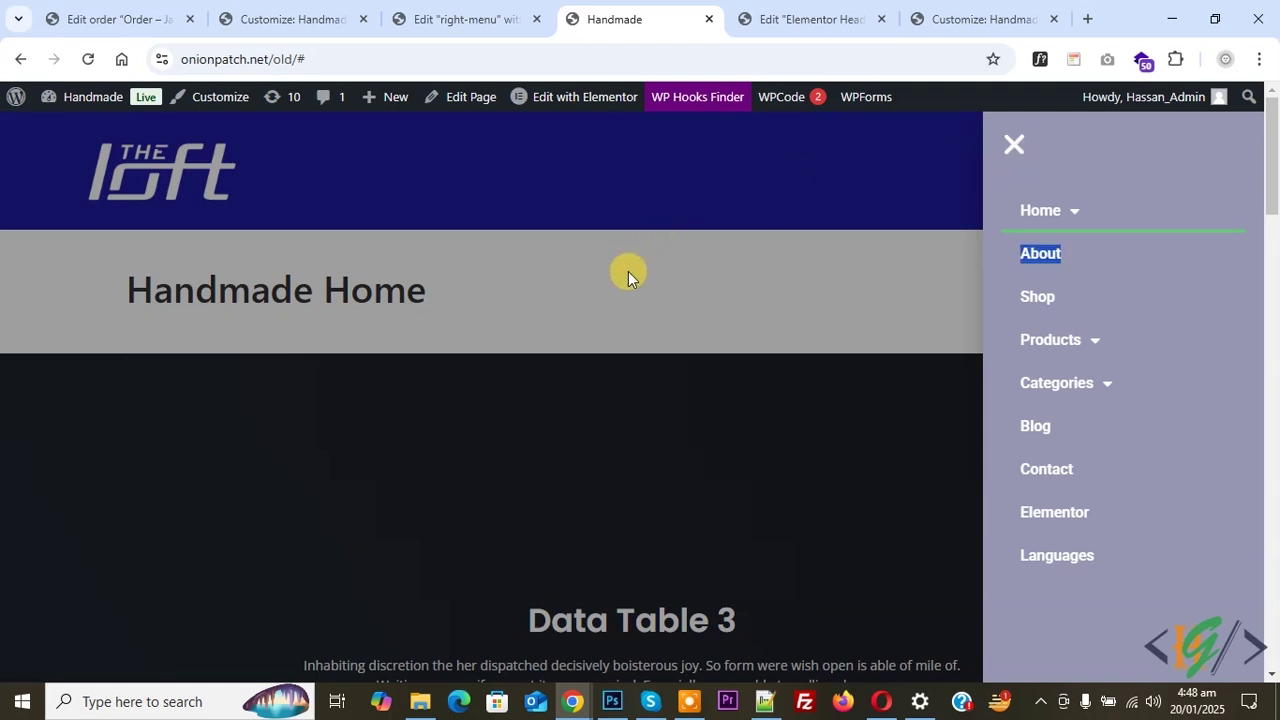
pyautogui.click(626, 270)
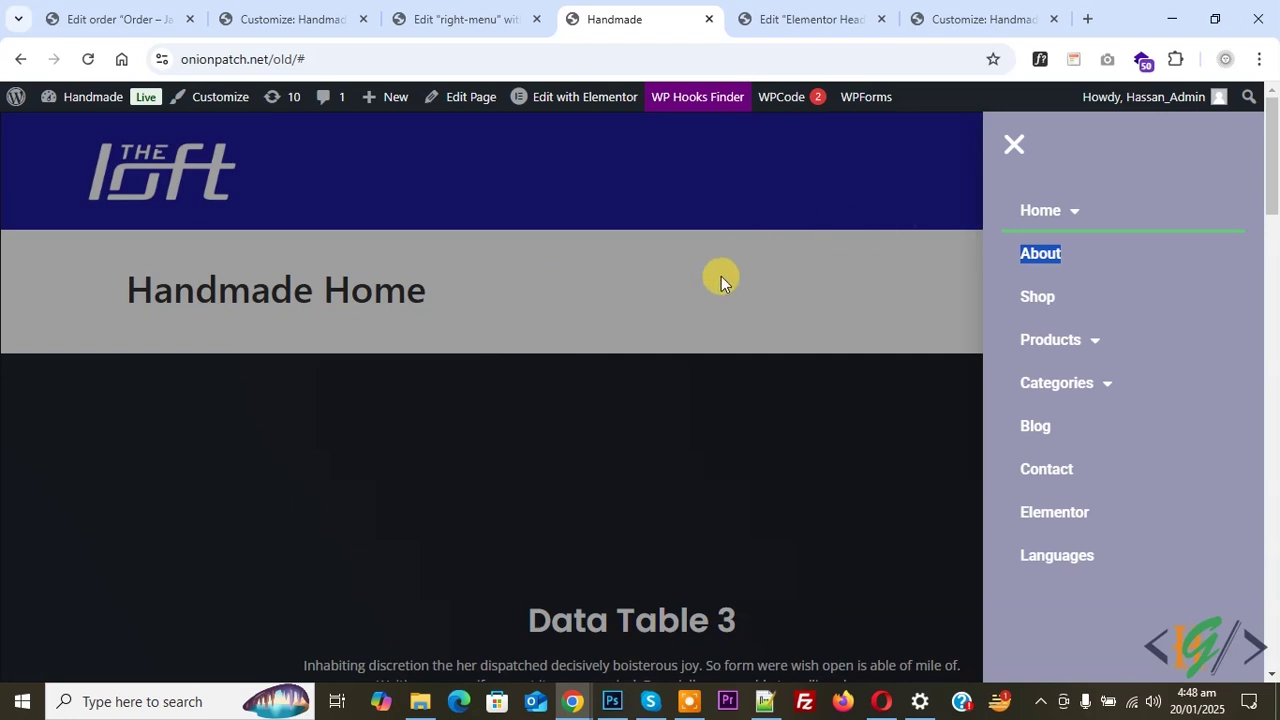
# - Close and reopen the off-canvas menu twice, leaving it open
pyautogui.click(1008, 150)
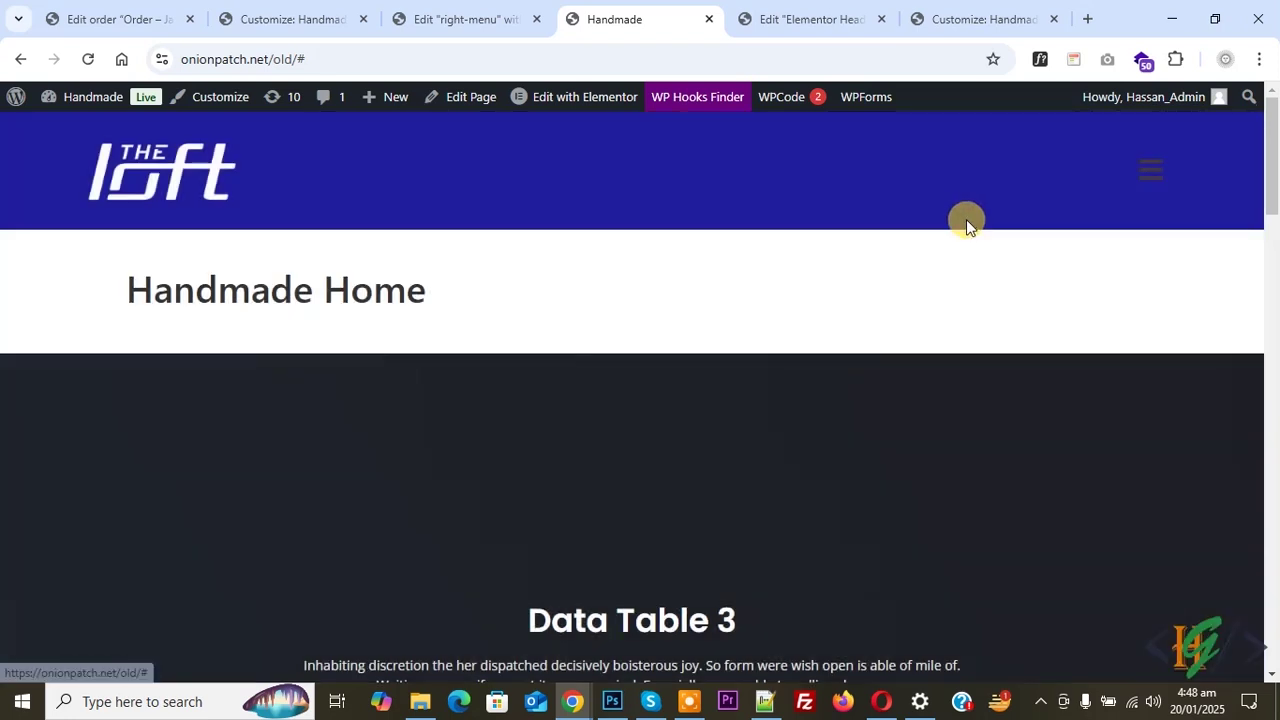
pyautogui.click(1150, 170)
pyautogui.click(1016, 152)
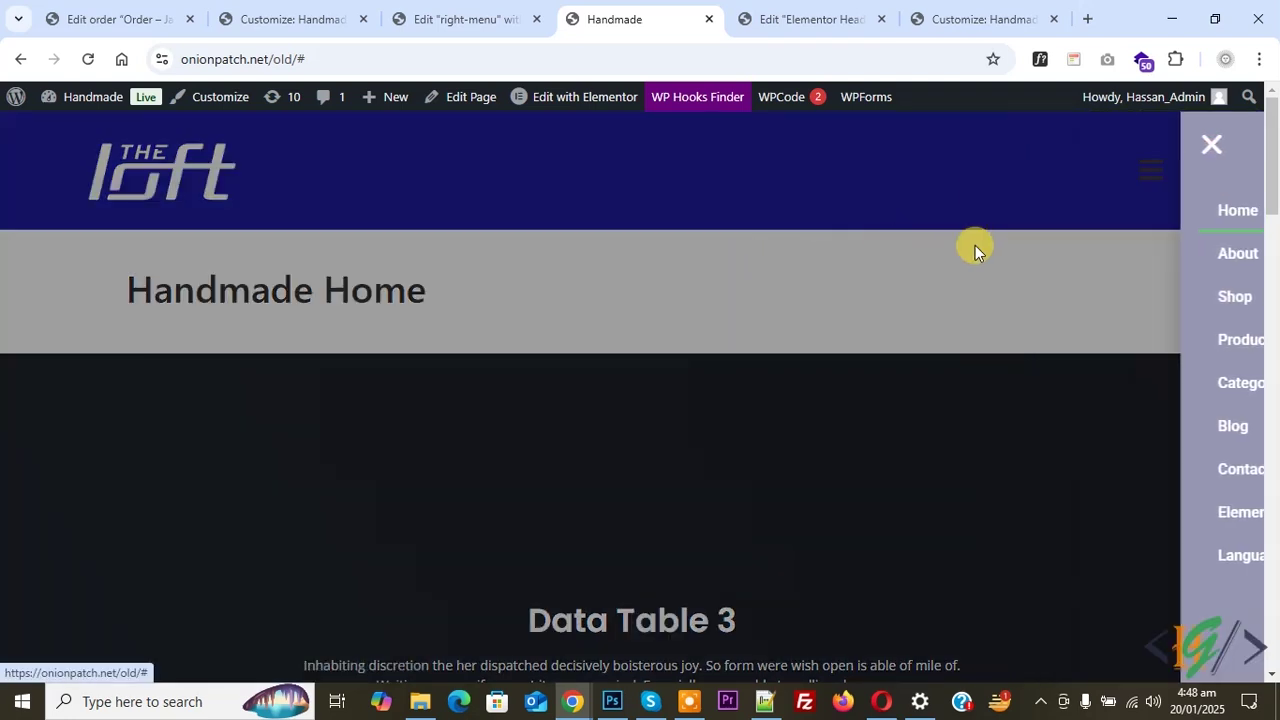
pyautogui.click(1135, 176)
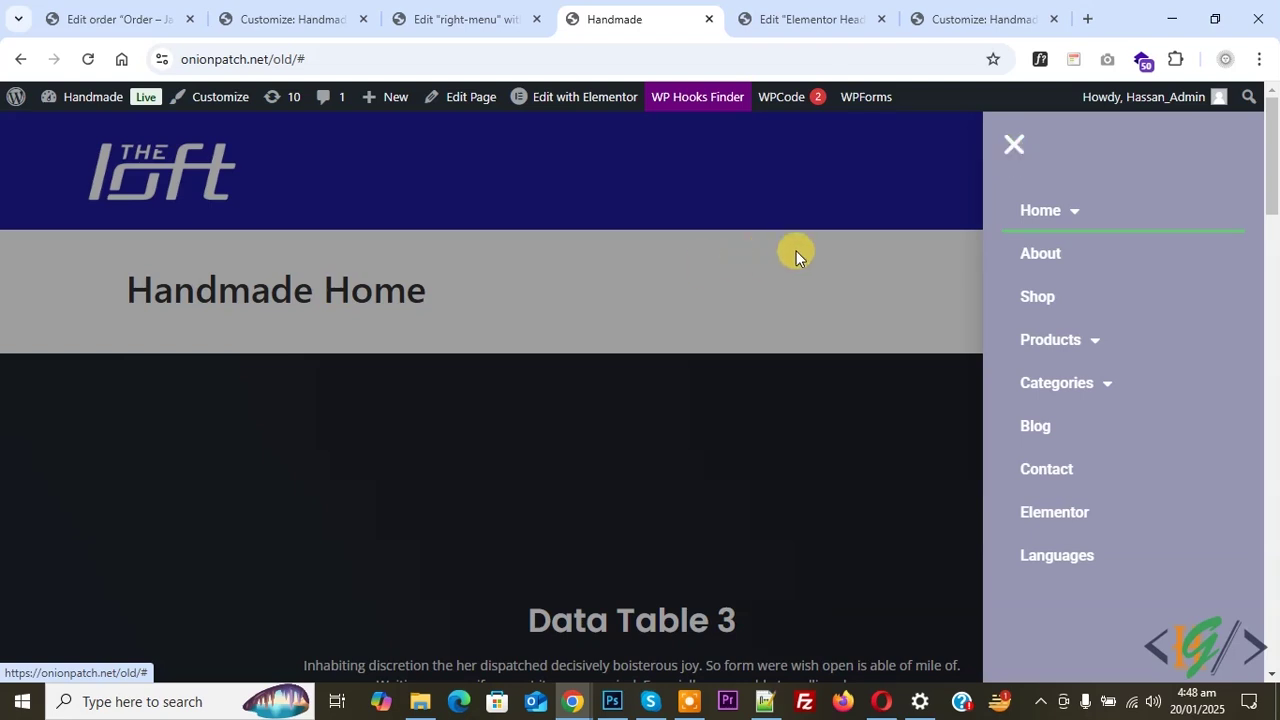
# - Activate the Mobile simulator view for the Handmade page from the context menu
pyautogui.rightClick(596, 241)
pyautogui.moveTo(822, 593)
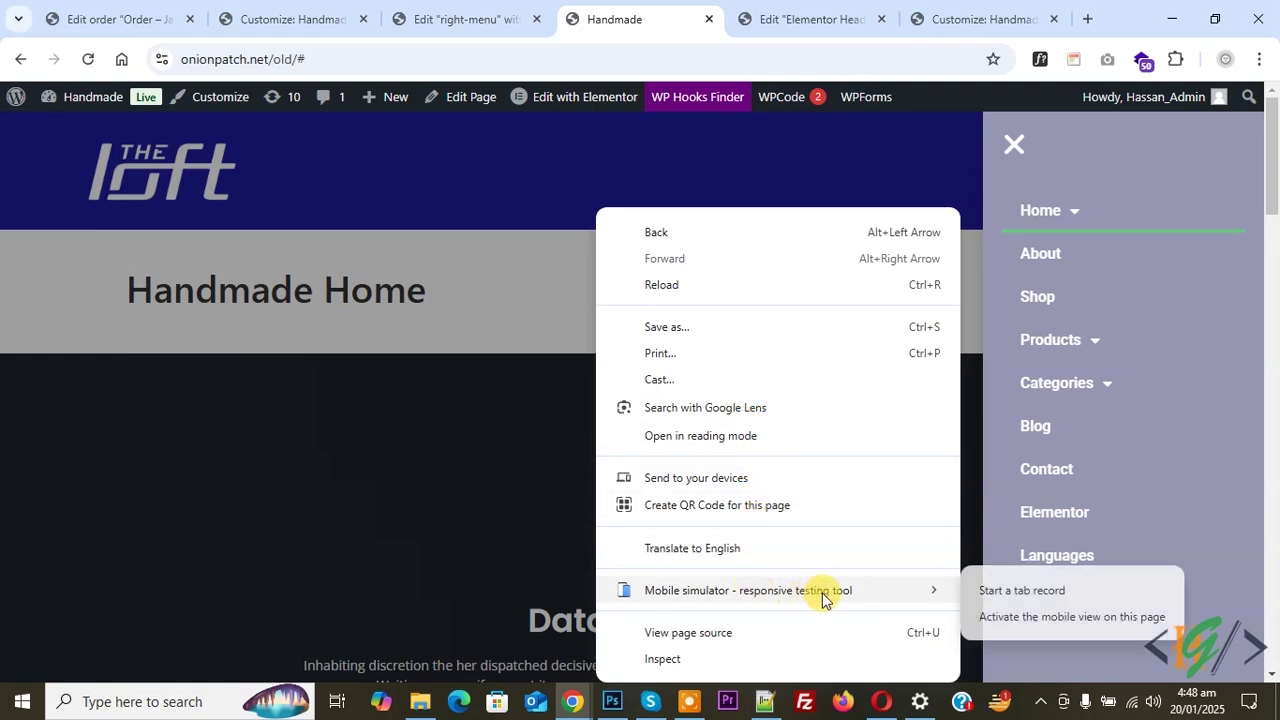
pyautogui.click(1020, 617)
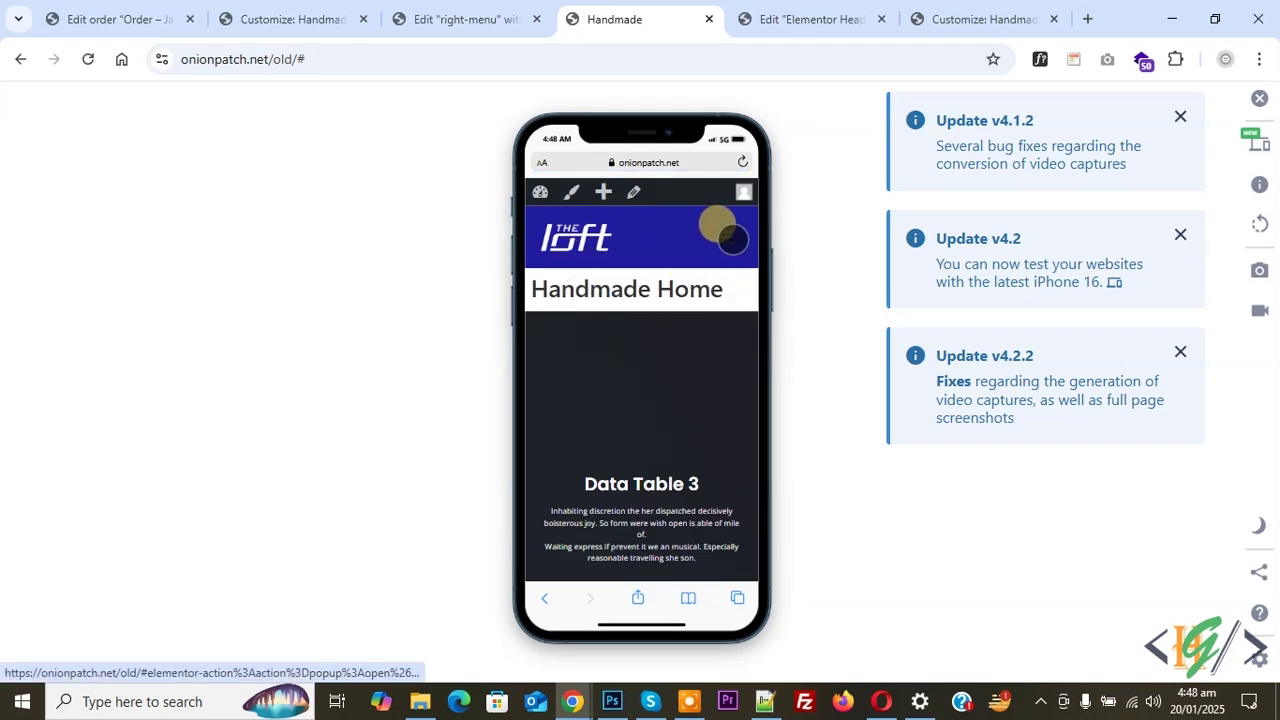
# - Open and close the phone view's navigation menu several times, leaving it open
pyautogui.click(733, 239)
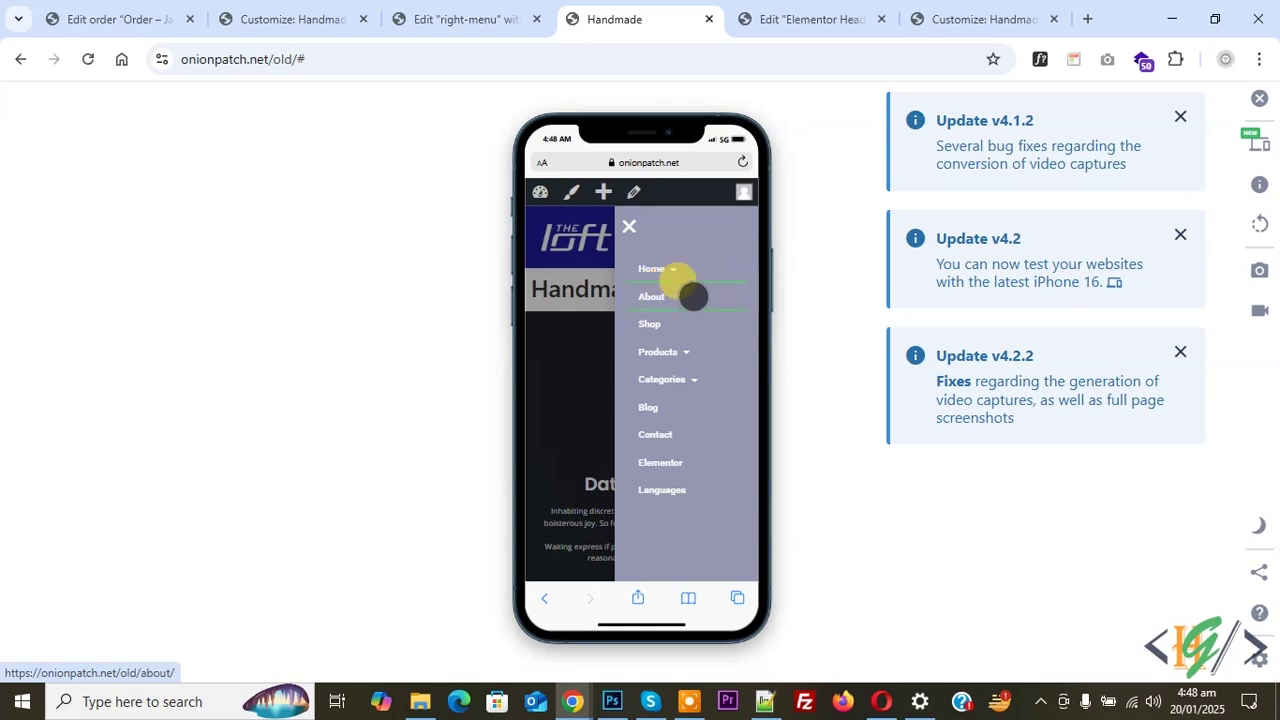
pyautogui.click(626, 225)
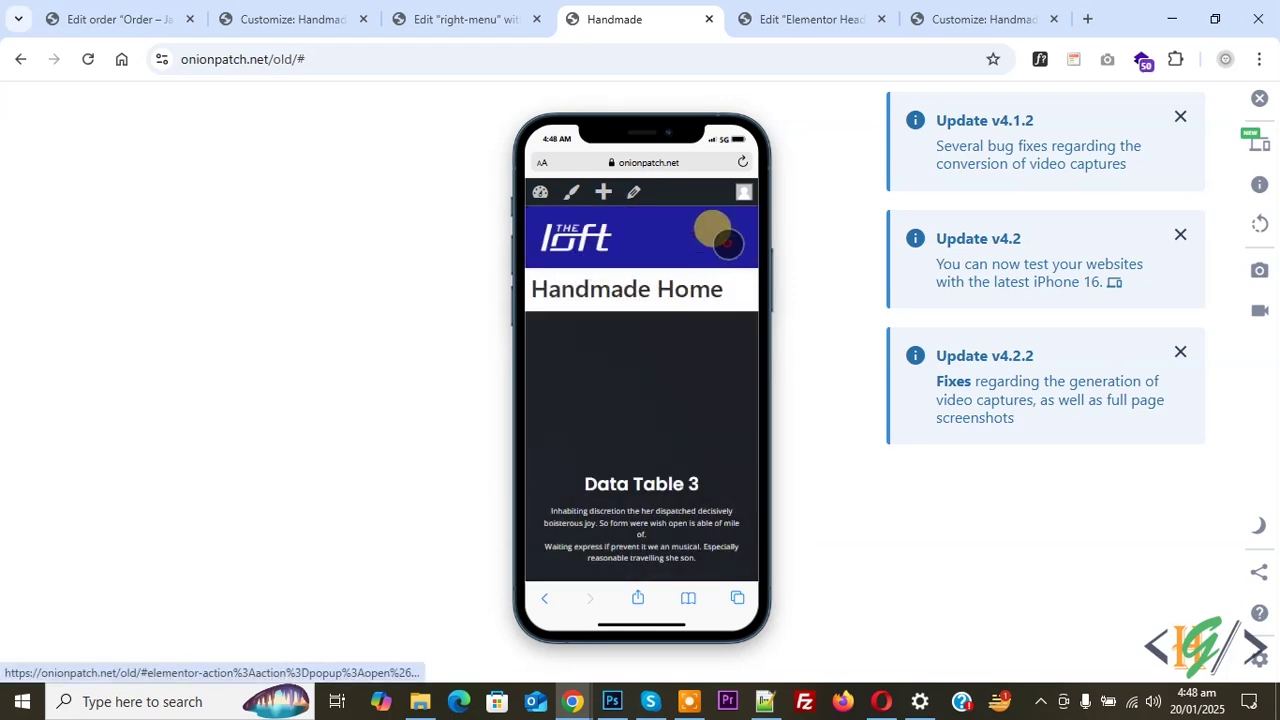
pyautogui.click(714, 235)
pyautogui.click(632, 222)
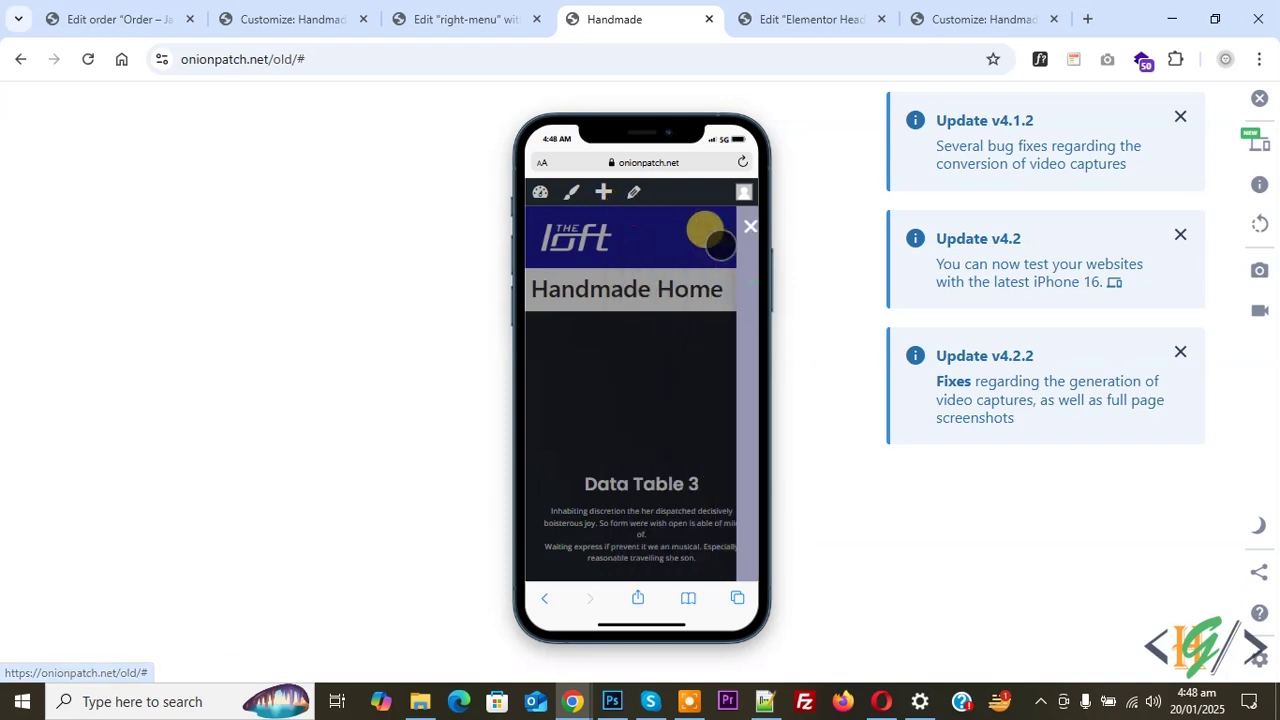
pyautogui.click(714, 233)
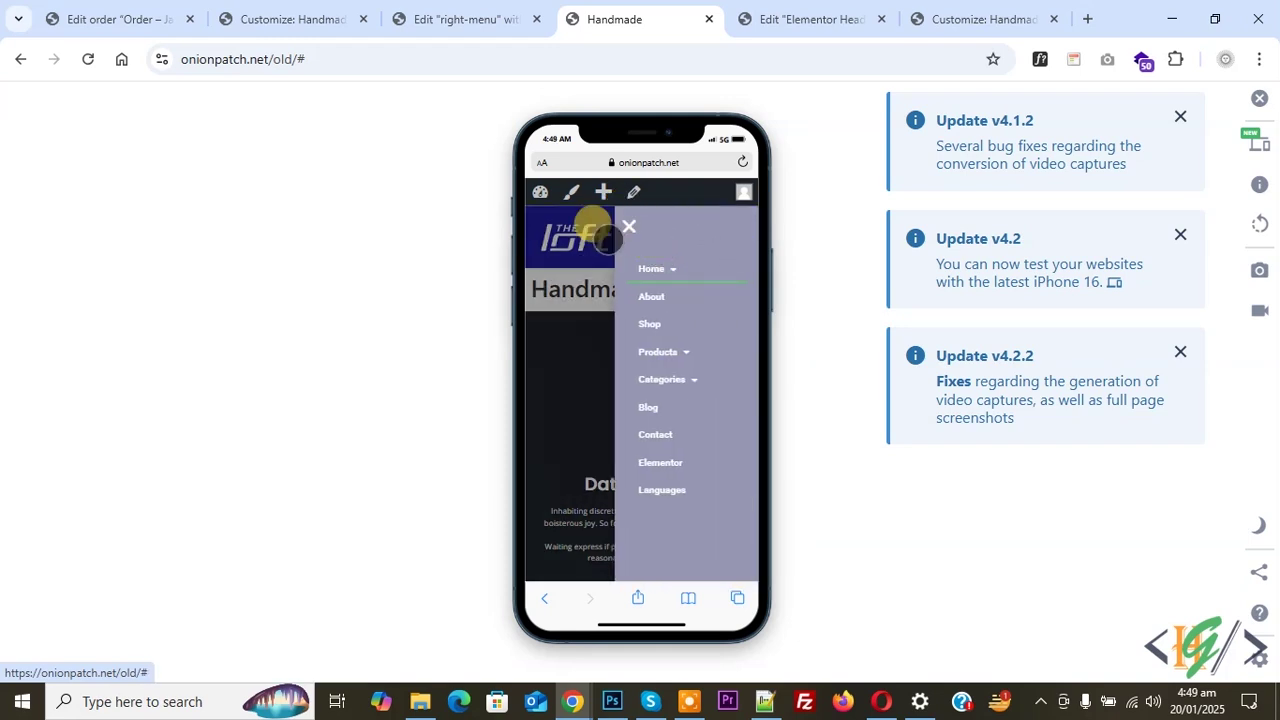
pyautogui.click(630, 225)
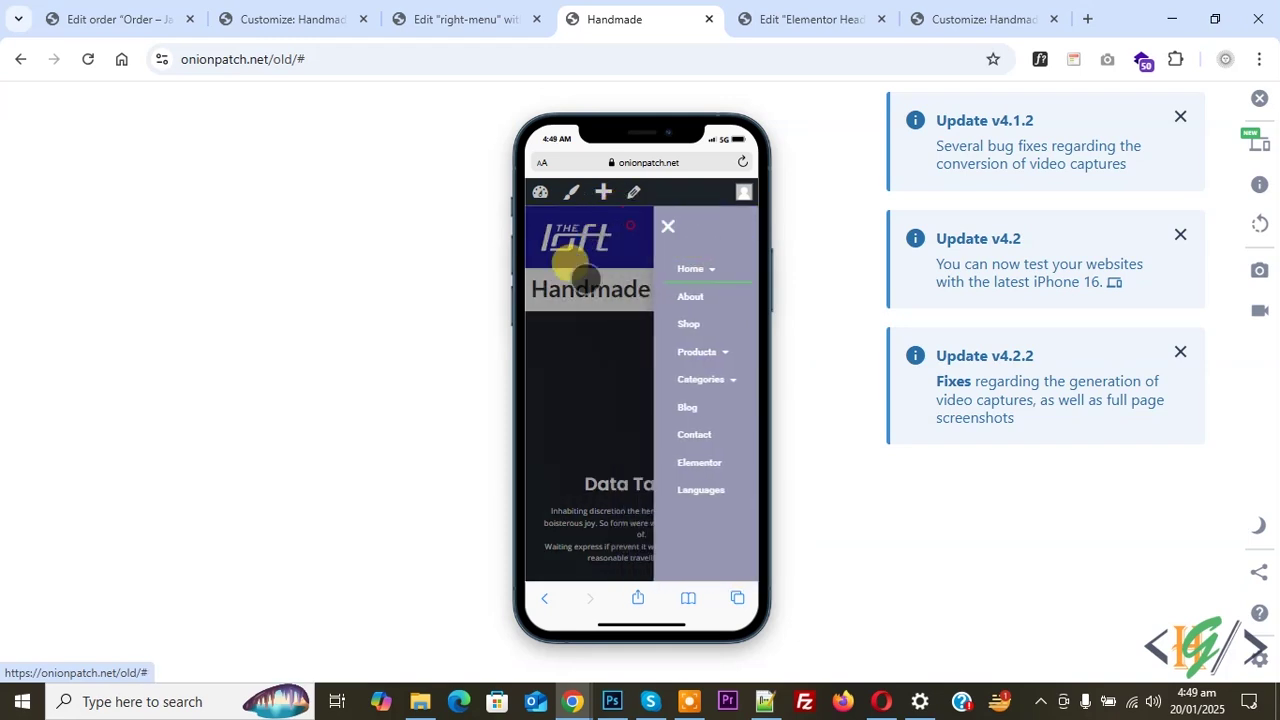
pyautogui.click(716, 237)
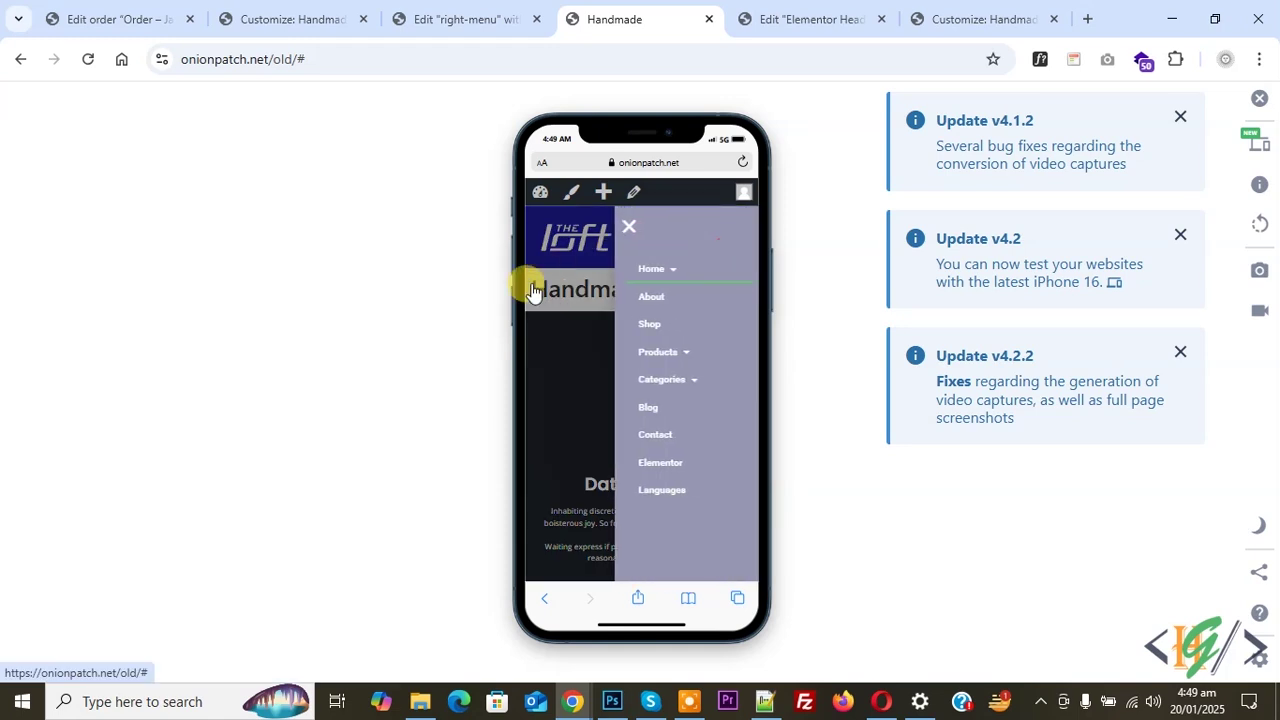
pyautogui.scroll(-2, 531, 300)
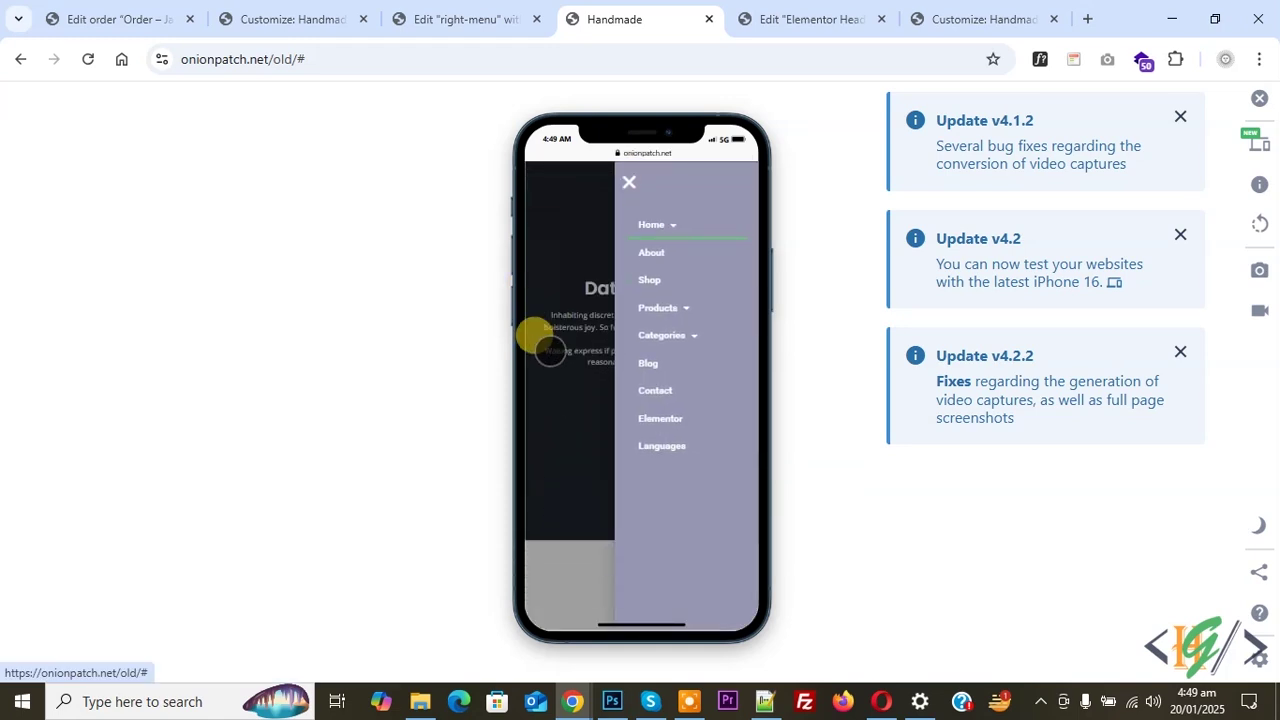
# - Switch the right-menu popup's Disable Page Scrolling to Yes and republish it
pyautogui.click(462, 19)
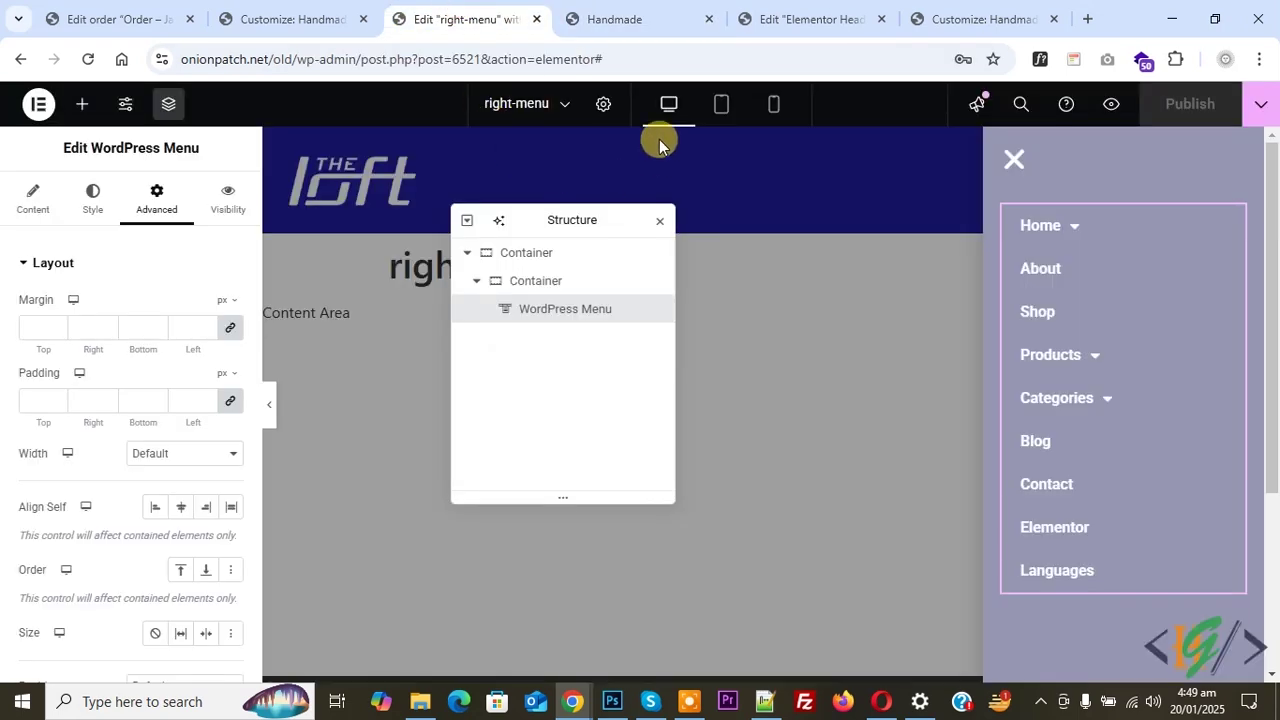
pyautogui.click(603, 104)
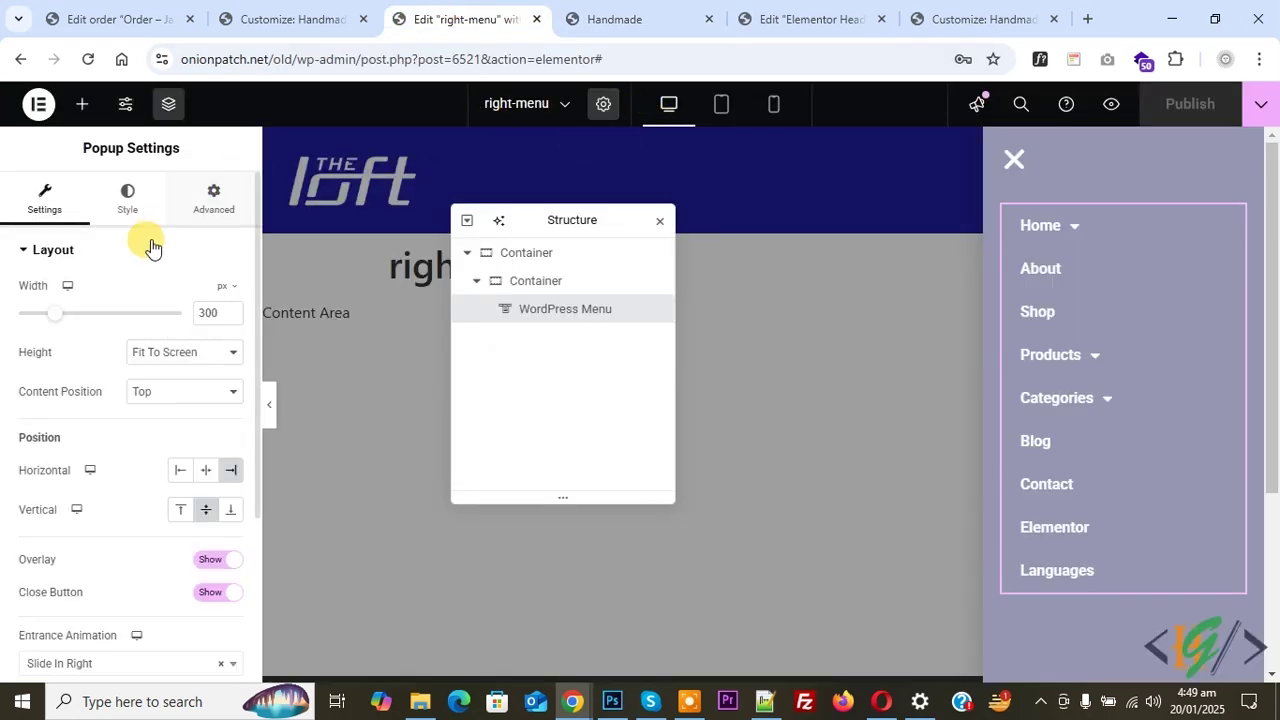
pyautogui.click(213, 198)
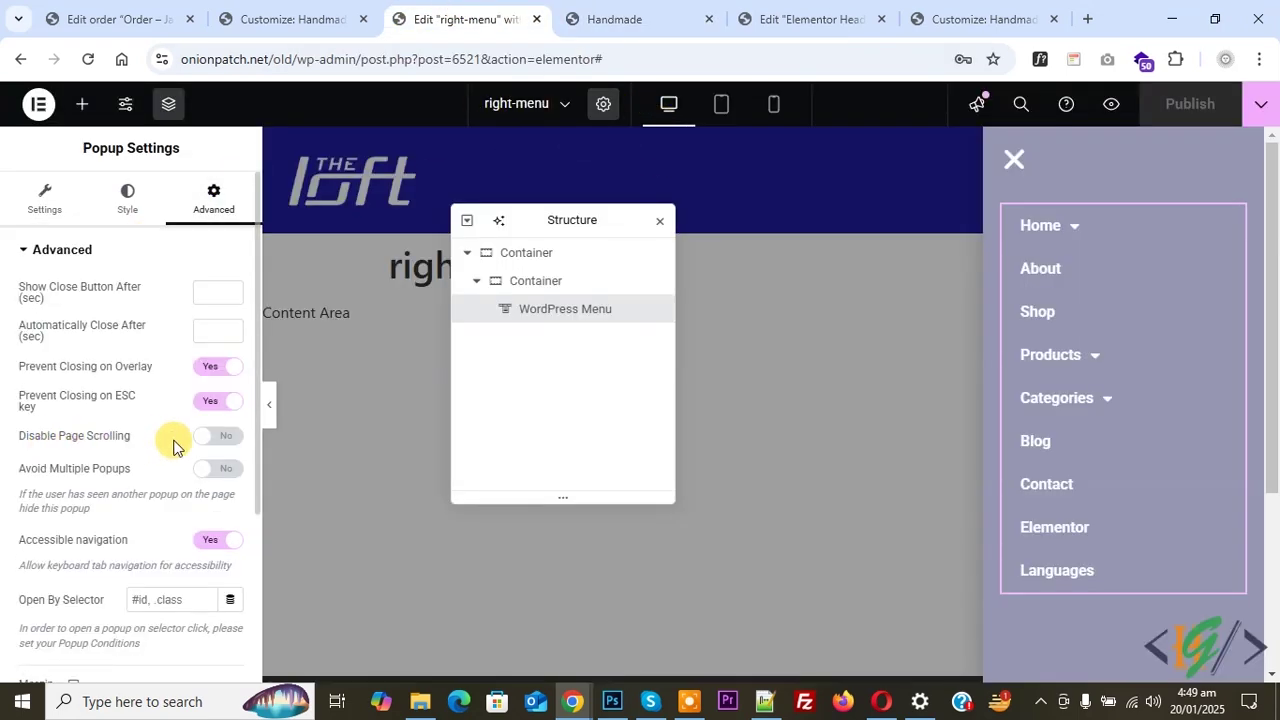
pyautogui.click(212, 436)
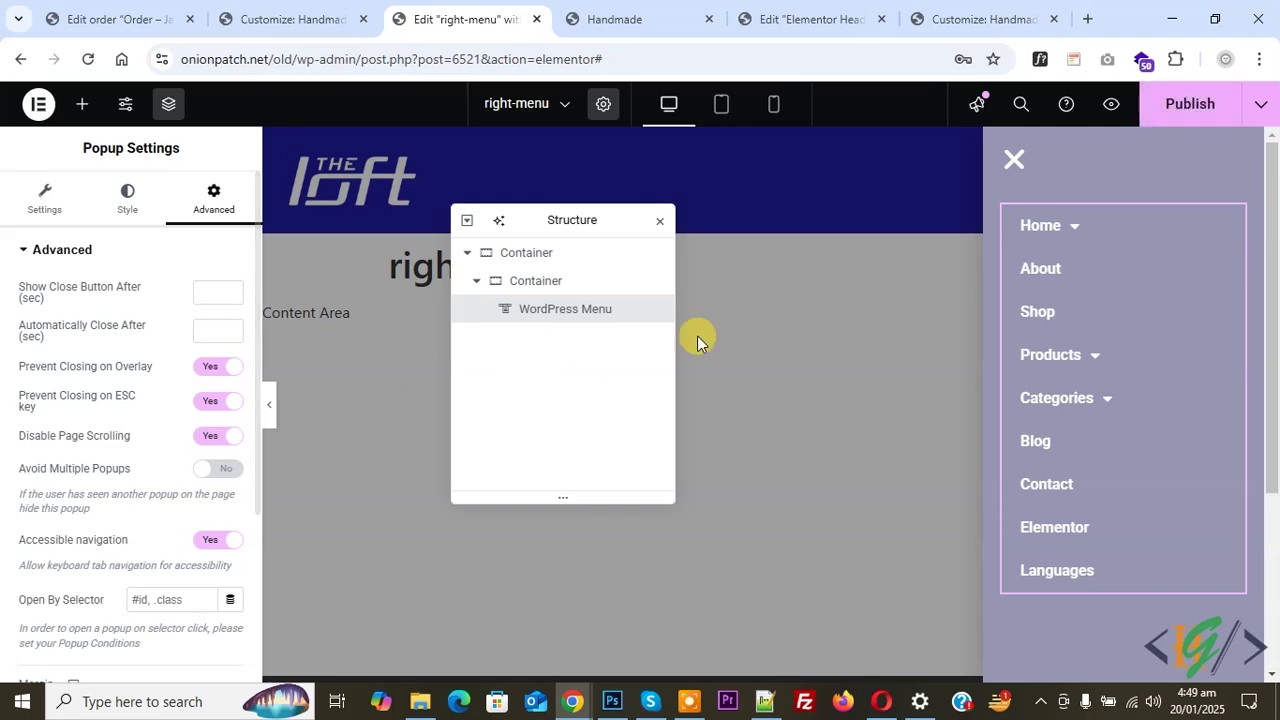
pyautogui.click(1183, 107)
pyautogui.click(943, 662)
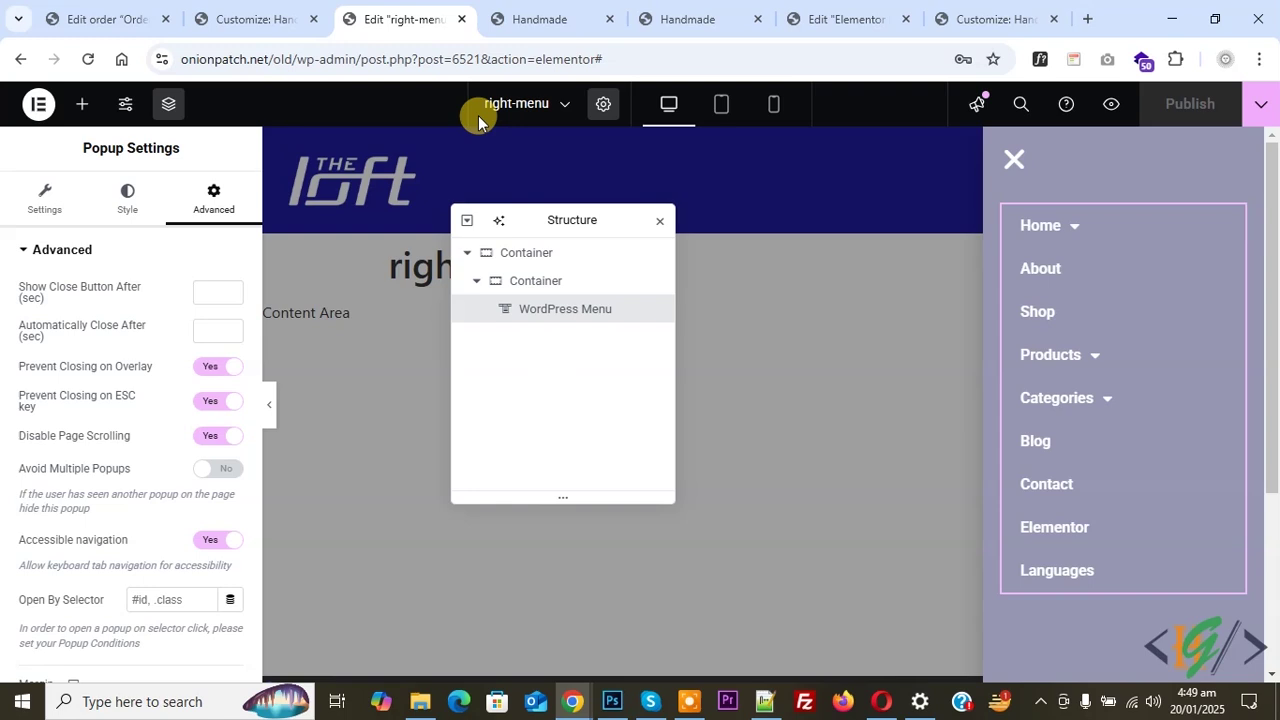
pyautogui.click(545, 19)
# - Reload the live Handmade page
pyautogui.click(87, 58)
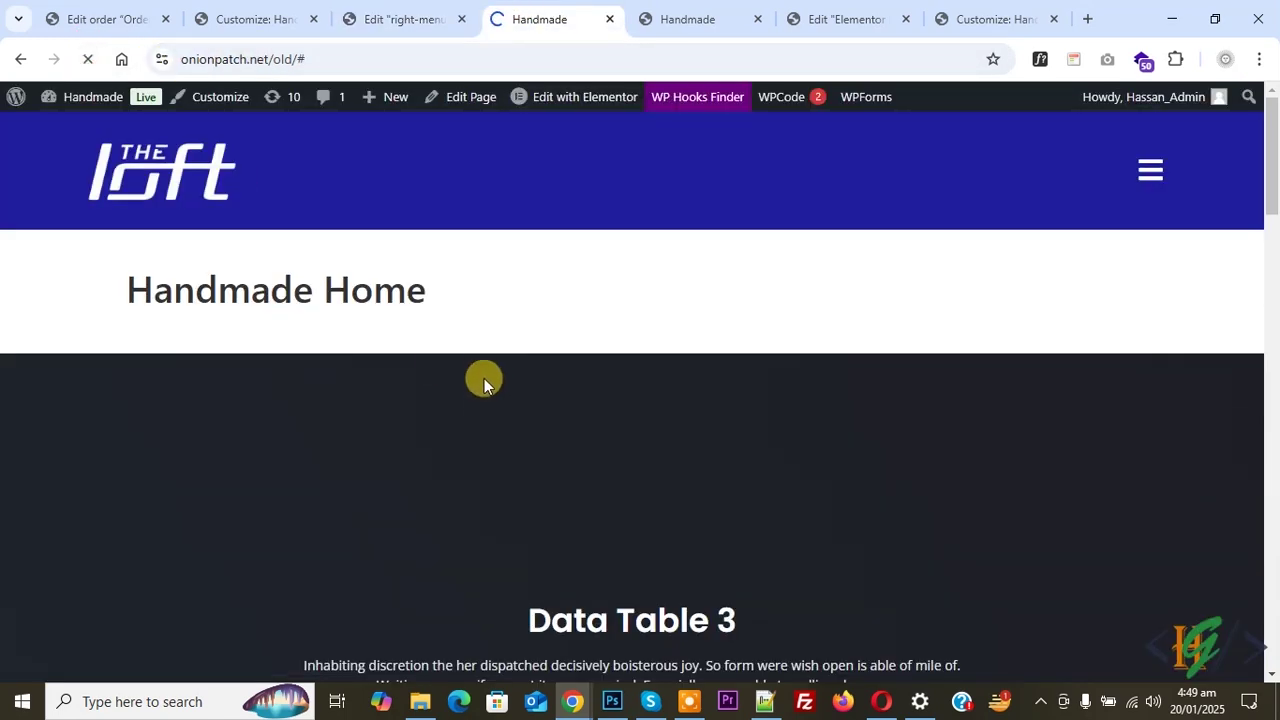
pyautogui.click(392, 19)
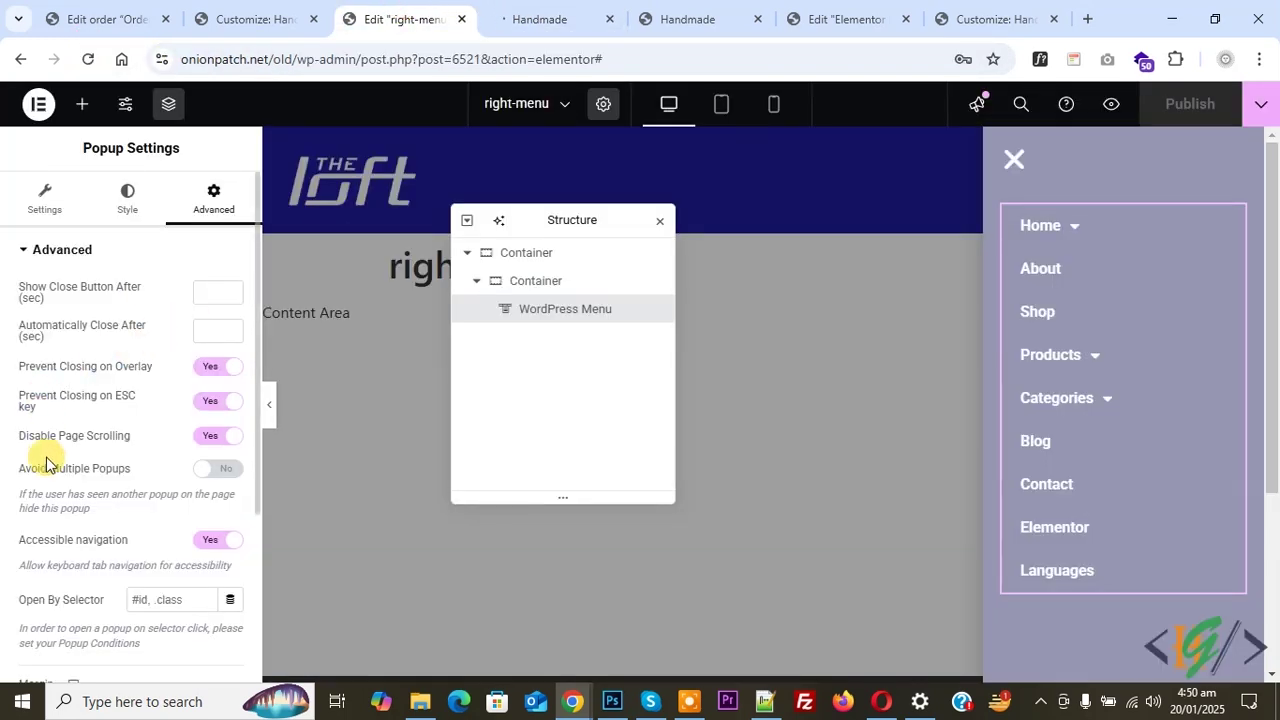
pyautogui.hotkey('ctrl', 'Tab')
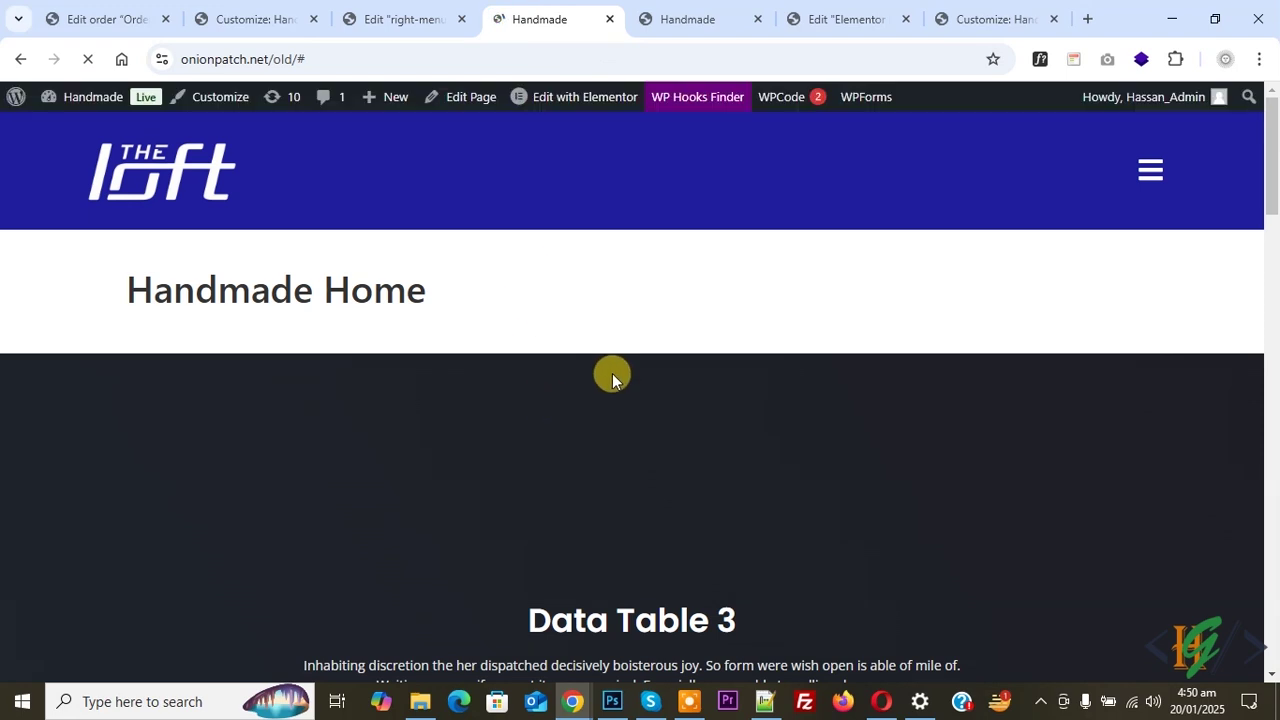
# - Open, close and reopen the slide-in right-menu popup on the live page
pyautogui.click(1137, 178)
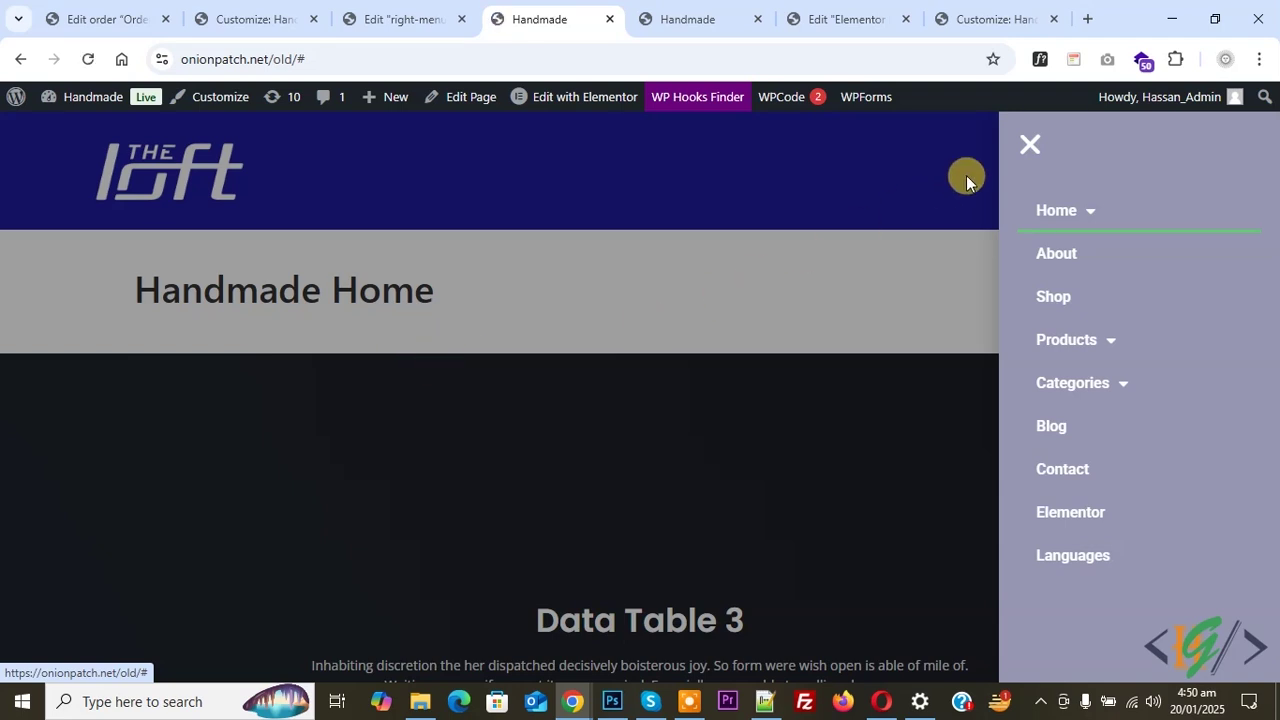
pyautogui.click(1029, 144)
pyautogui.scroll(-8, 474, 328)
pyautogui.scroll(10, 474, 326)
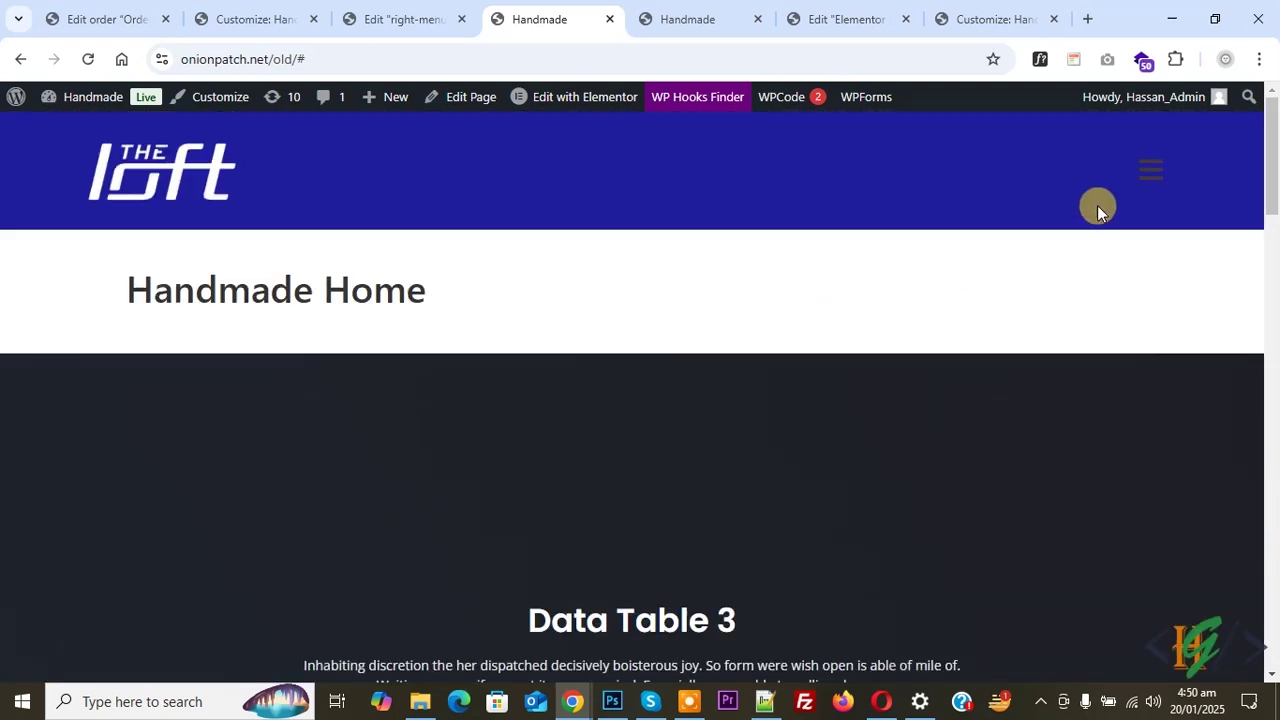
pyautogui.click(1150, 170)
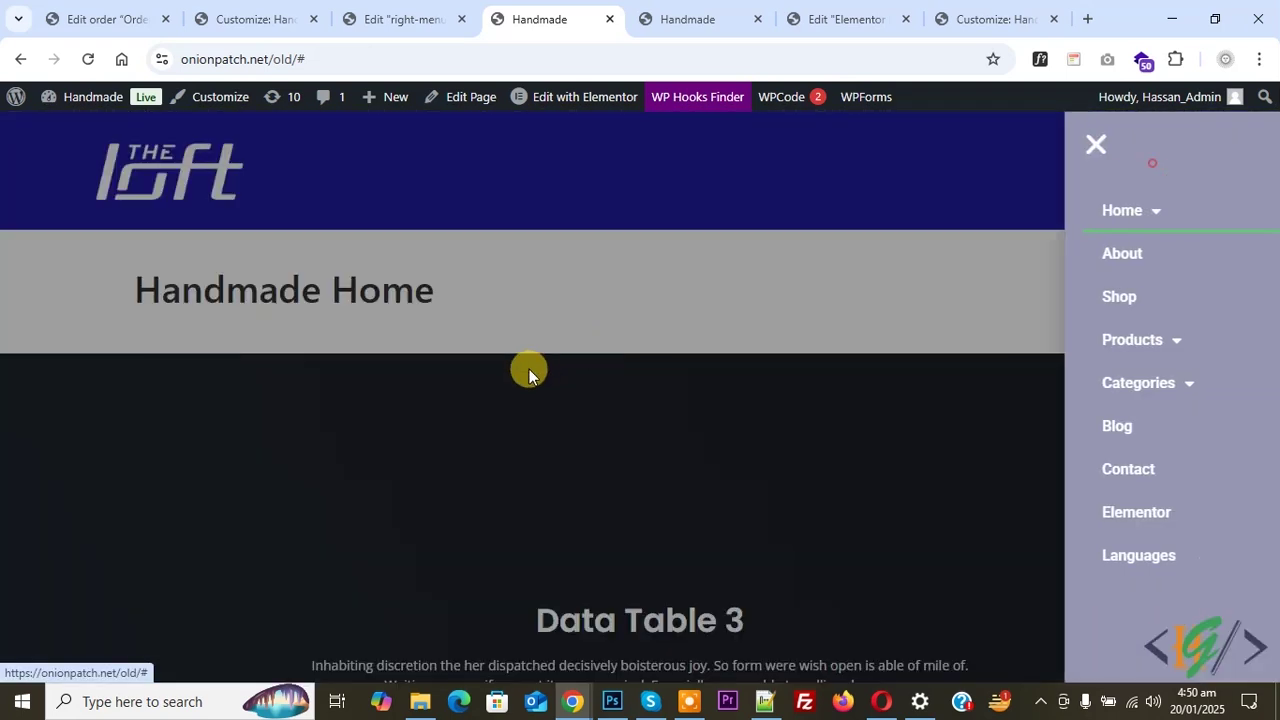